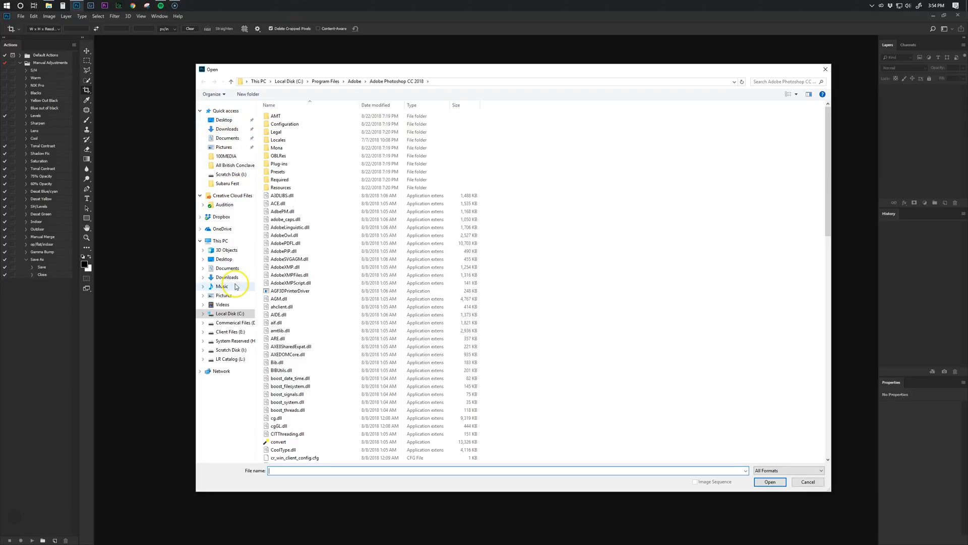
# Browse to the "test photo shoot" folder inside the at-home processing folder in Dropbox.
pyautogui.click(223, 221)
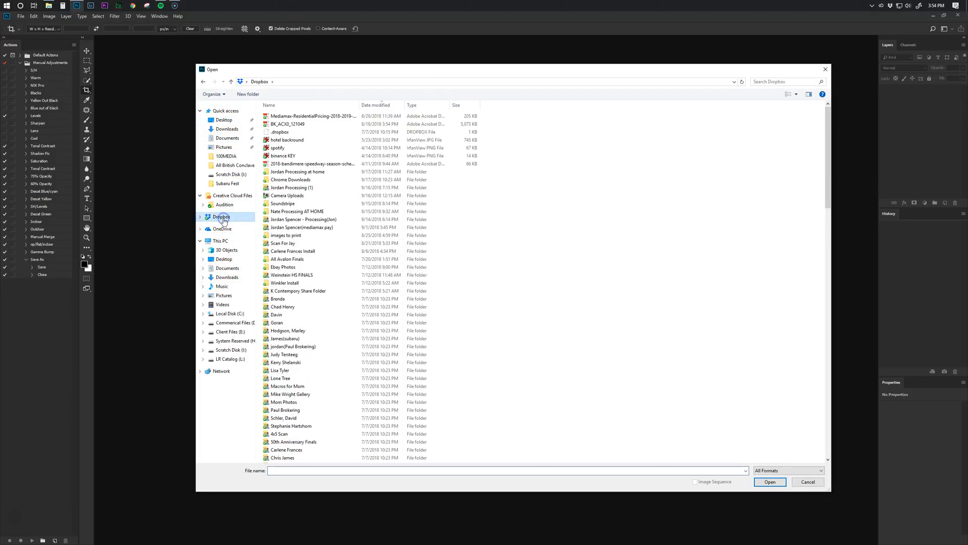
pyautogui.click(333, 173)
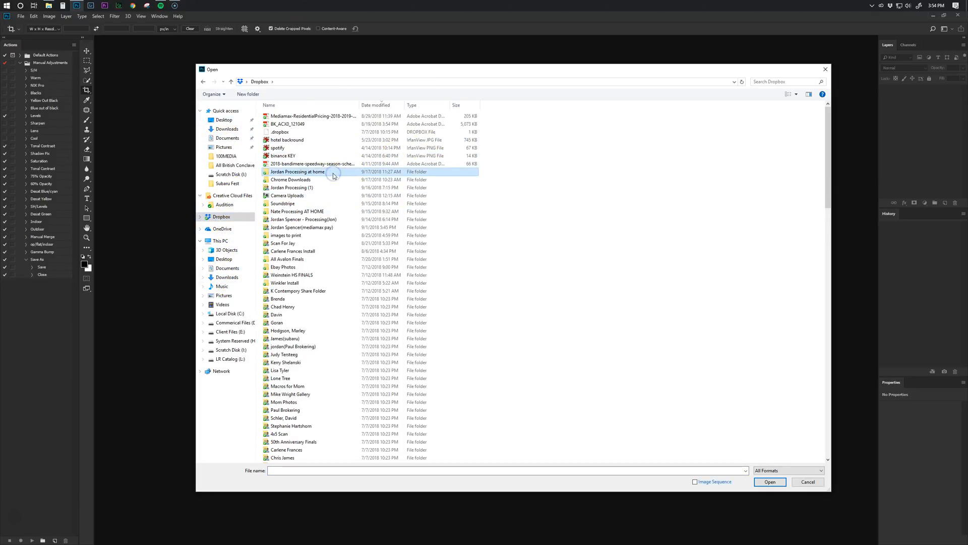
pyautogui.doubleClick(332, 173)
pyautogui.click(295, 116)
pyautogui.doubleClick(295, 117)
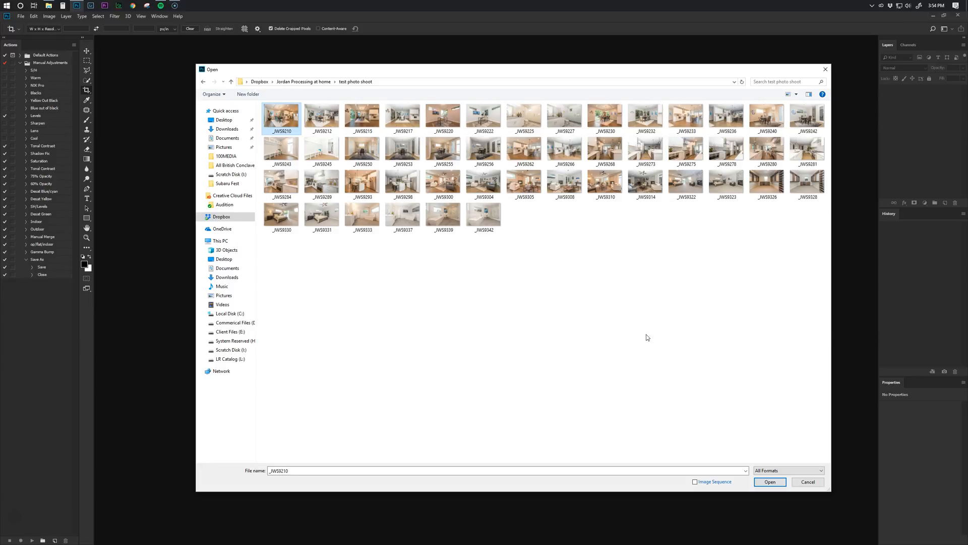
# Show the folder's photos in Details view, sorted by name.
pyautogui.click(796, 94)
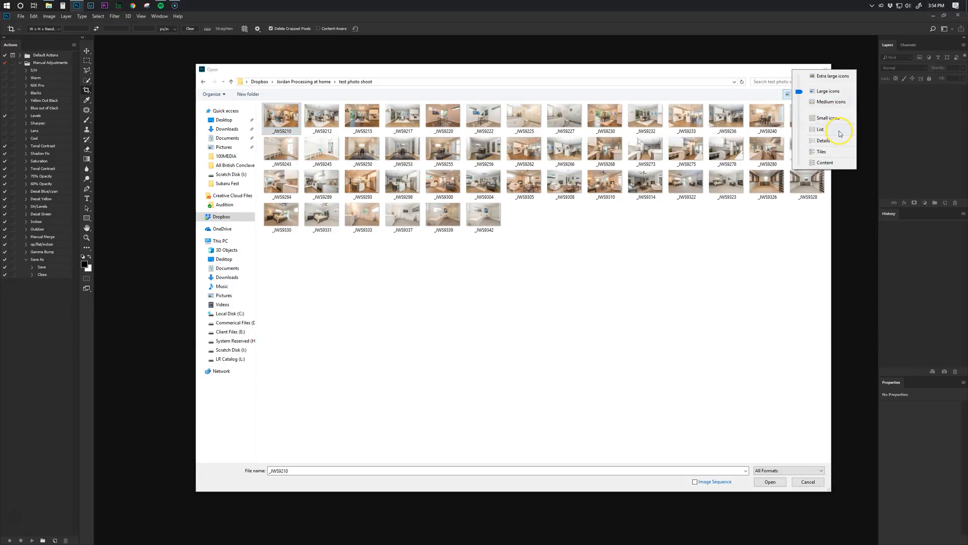
pyautogui.click(823, 141)
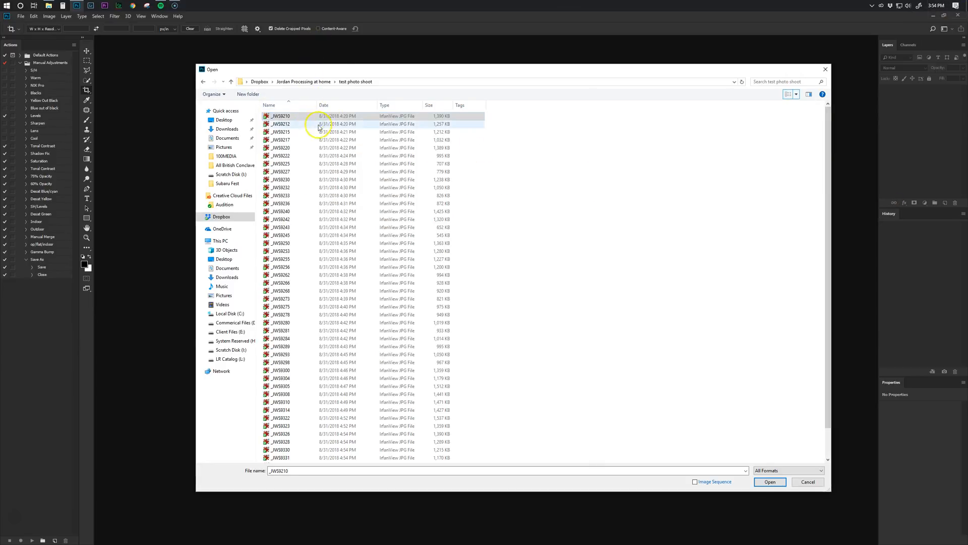
pyautogui.click(282, 102)
pyautogui.click(283, 102)
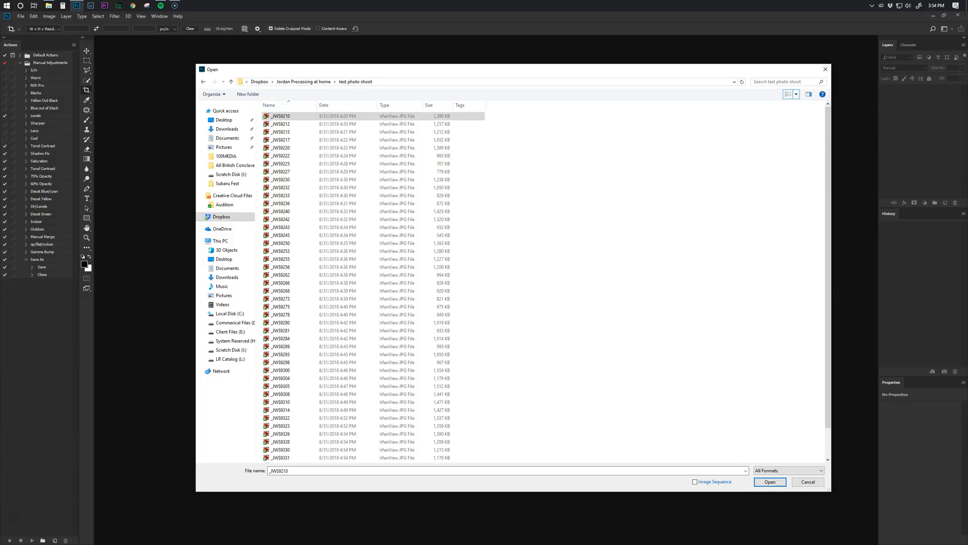
# Show the photos as extra large icons and open all of them, from _JWS9210 through _JWS9342.
pyautogui.click(796, 94)
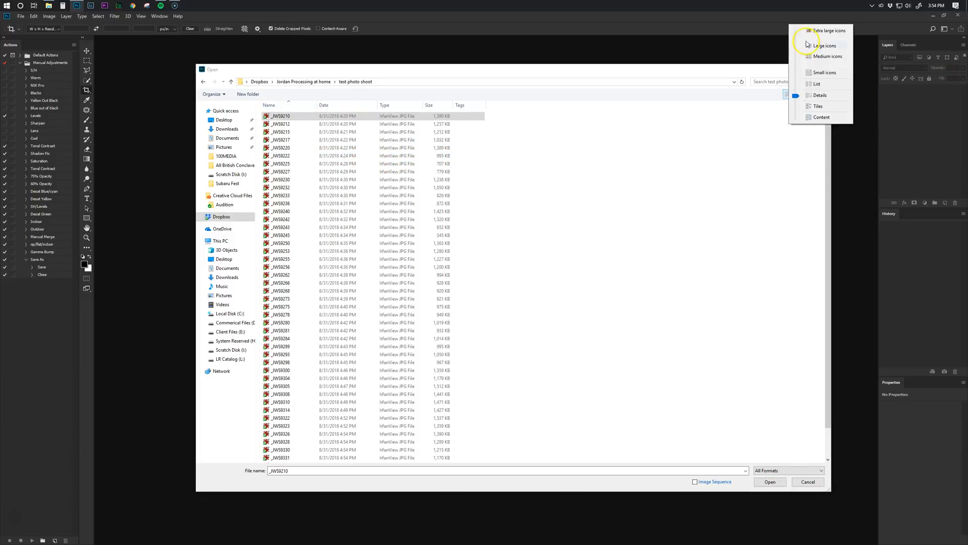
pyautogui.click(819, 33)
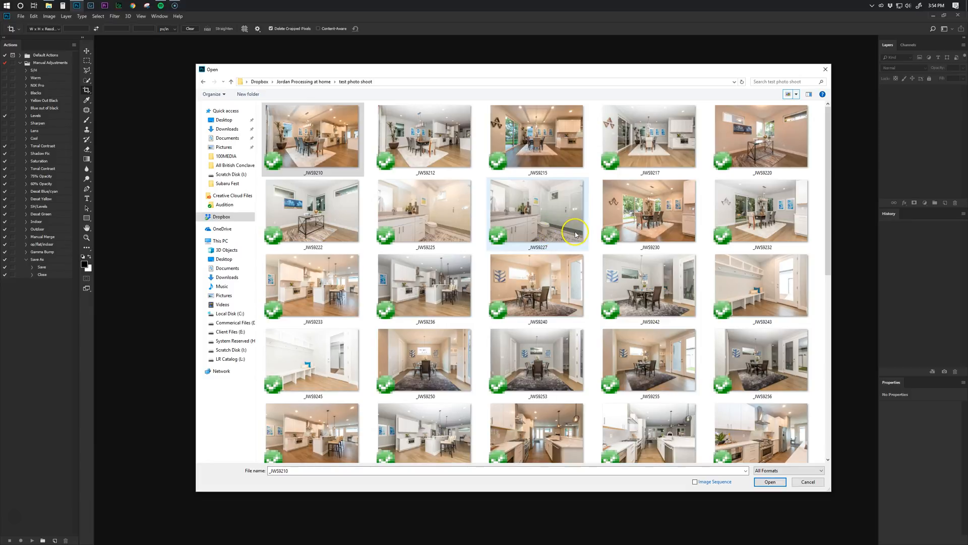
pyautogui.scroll(-10, 696, 400)
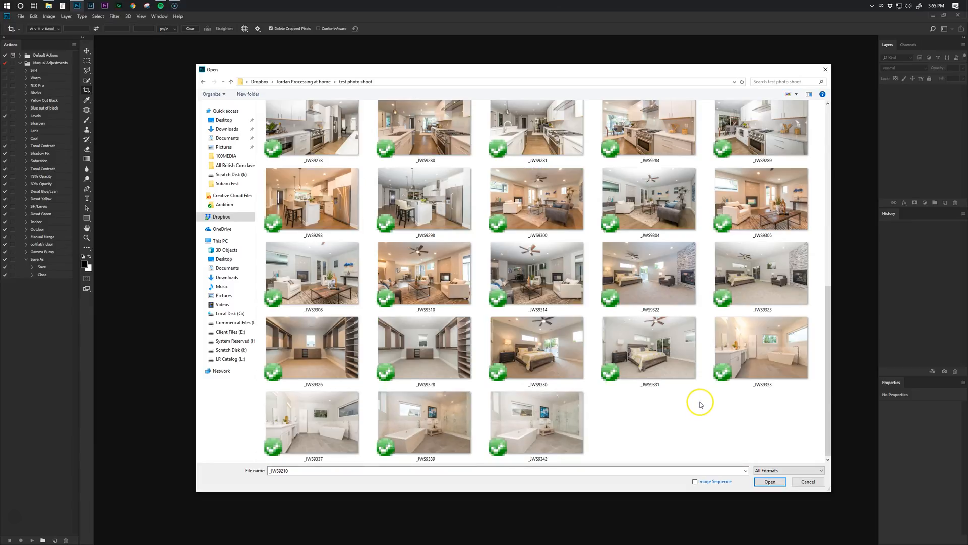
pyautogui.keyDown('shift'); pyautogui.click(546, 437); pyautogui.keyUp('shift')
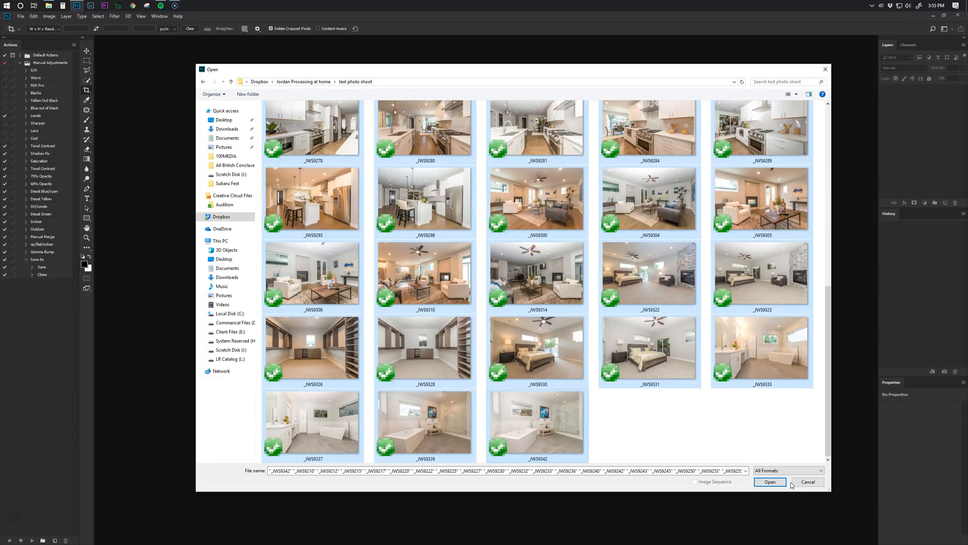
pyautogui.click(770, 482)
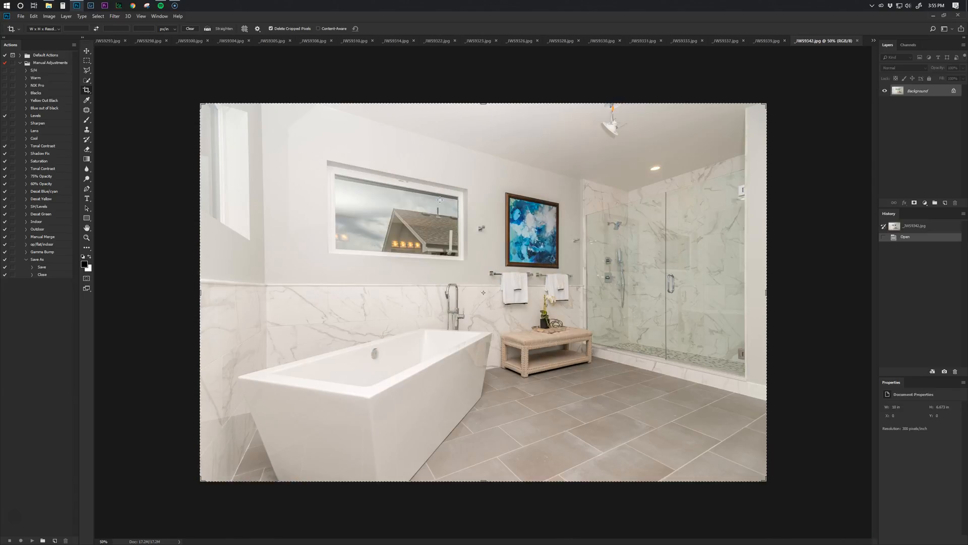
# Activate the Move tool, bring the first photo _JWS9210.jpg to the front and check the list of open documents.
pyautogui.click(441, 238)
pyautogui.press('v')
pyautogui.hotkey('ctrl', 'Tab')
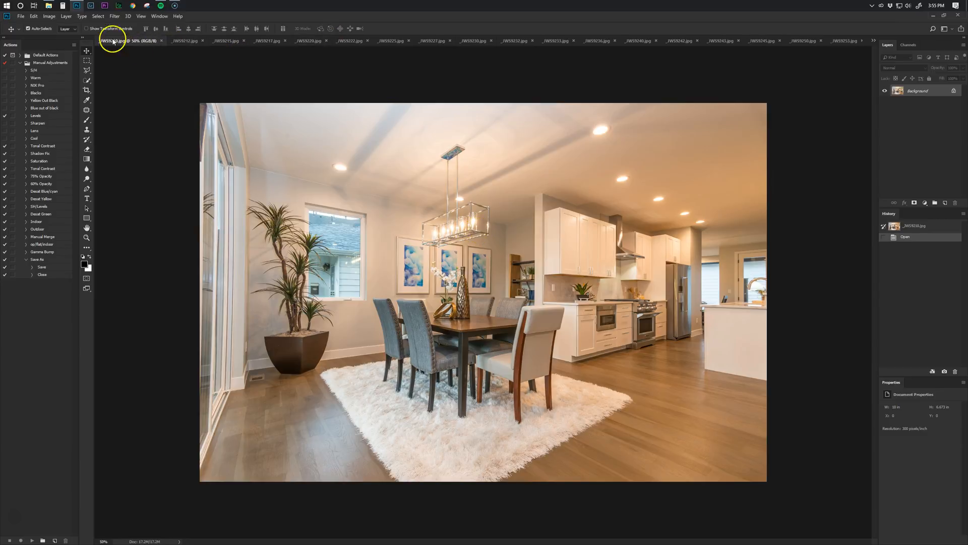
pyautogui.click(875, 42)
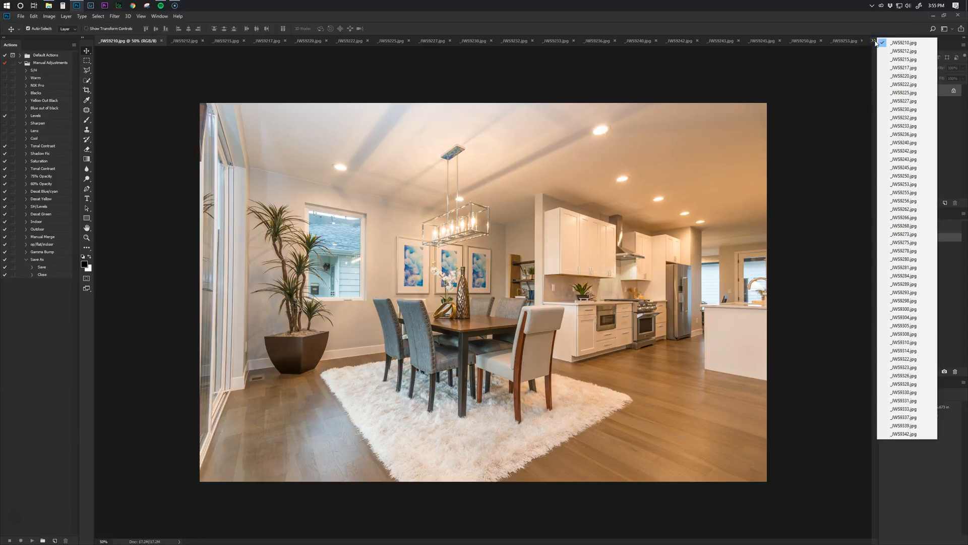
pyautogui.click(875, 43)
pyautogui.click(117, 43)
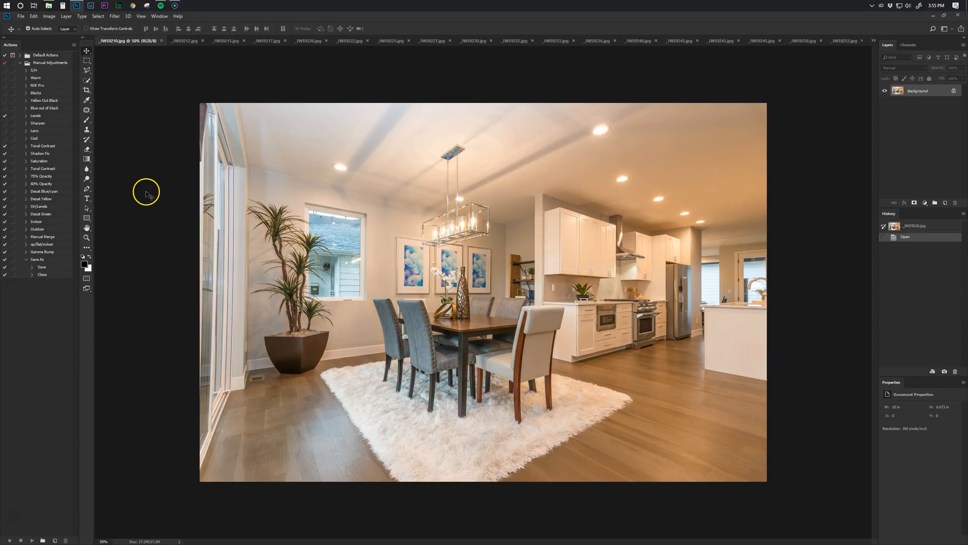
# Run the Manual Merge action on every pair of open photos, from _JWS9210.jpg through _JWS9342.jpg, stacking each pair in one document.
pyautogui.click(48, 237)
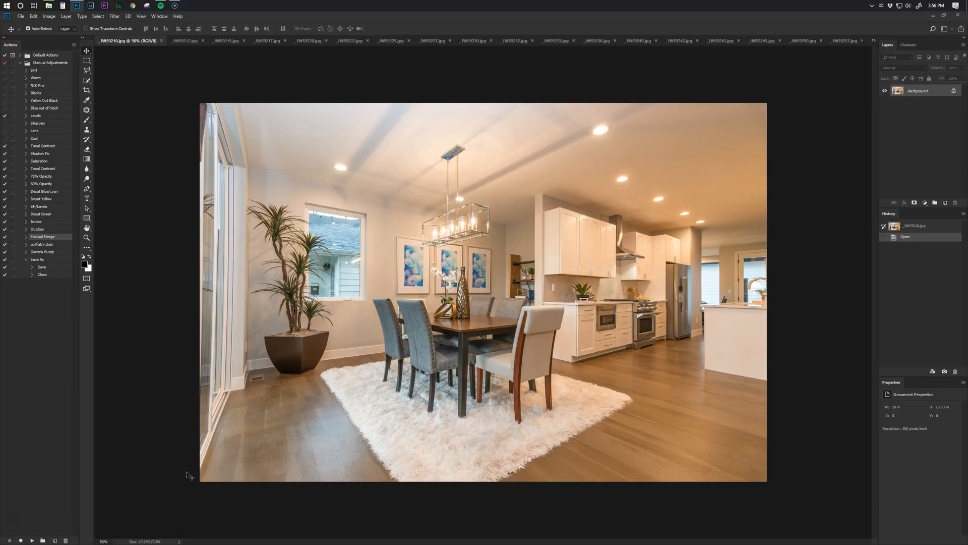
pyautogui.hotkey('ctrl', 'Tab')
pyautogui.hotkey('ctrl', 'Tab')
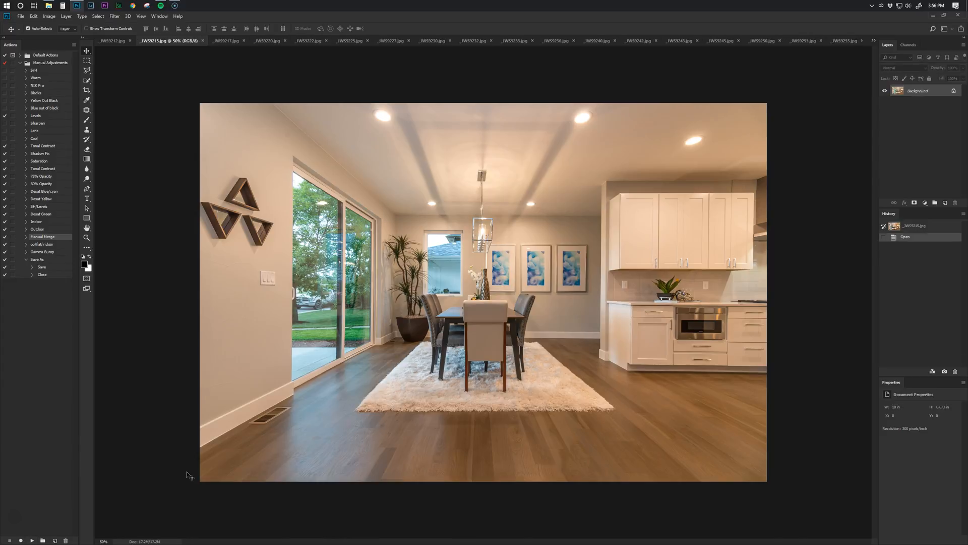
pyautogui.press('F2')
pyautogui.press('F2')
pyautogui.press('F2')
pyautogui.press('F2')
pyautogui.press('F2')
pyautogui.press('F2')
pyautogui.press('F2')
pyautogui.press('F2')
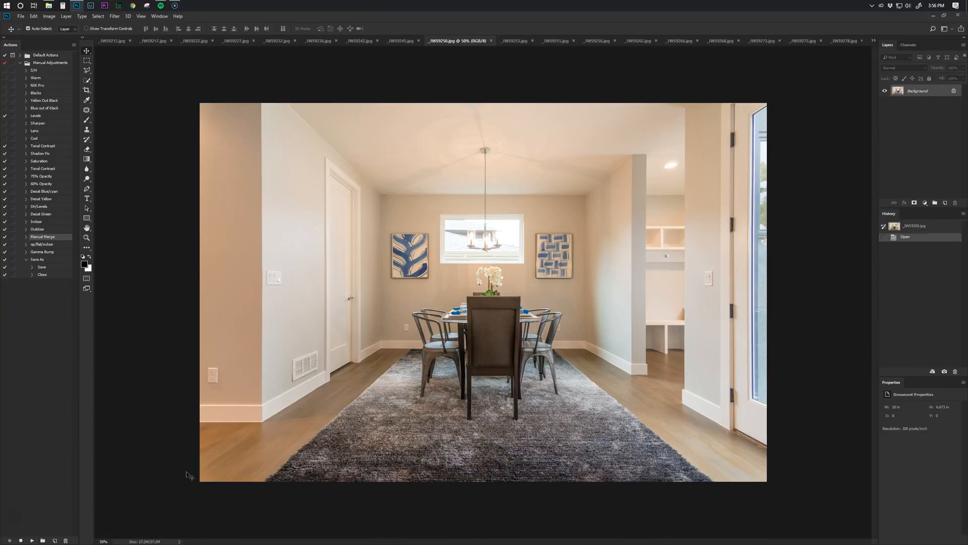
pyautogui.press('F2')
pyautogui.press('F2')
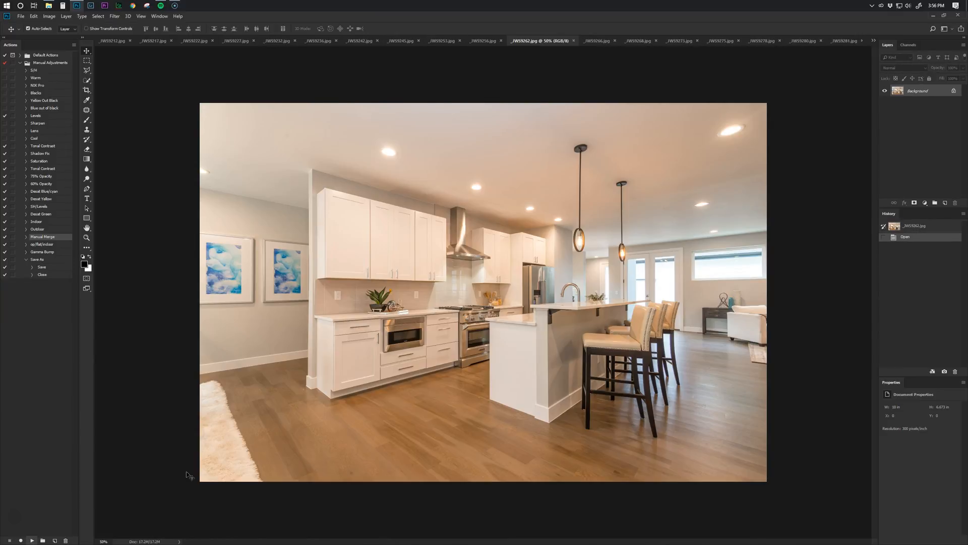
pyautogui.press('F2')
pyautogui.press('F2')
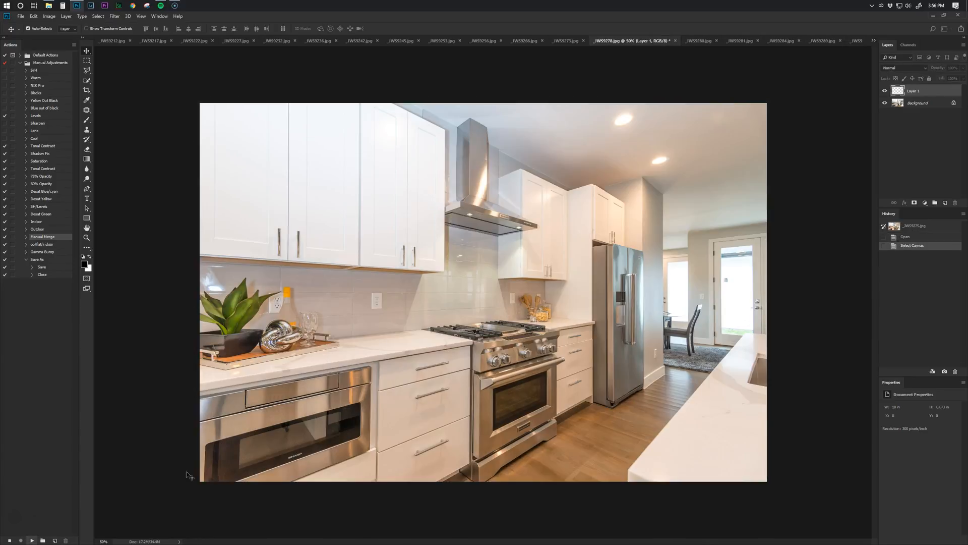
pyautogui.press('F2')
pyautogui.press('F2')
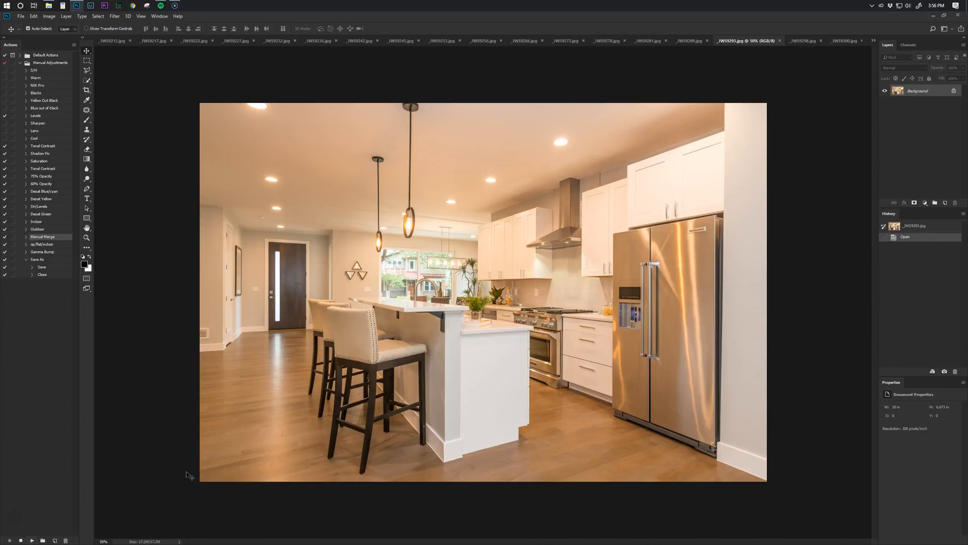
pyautogui.press('F2')
pyautogui.press('F2')
pyautogui.press('F2')
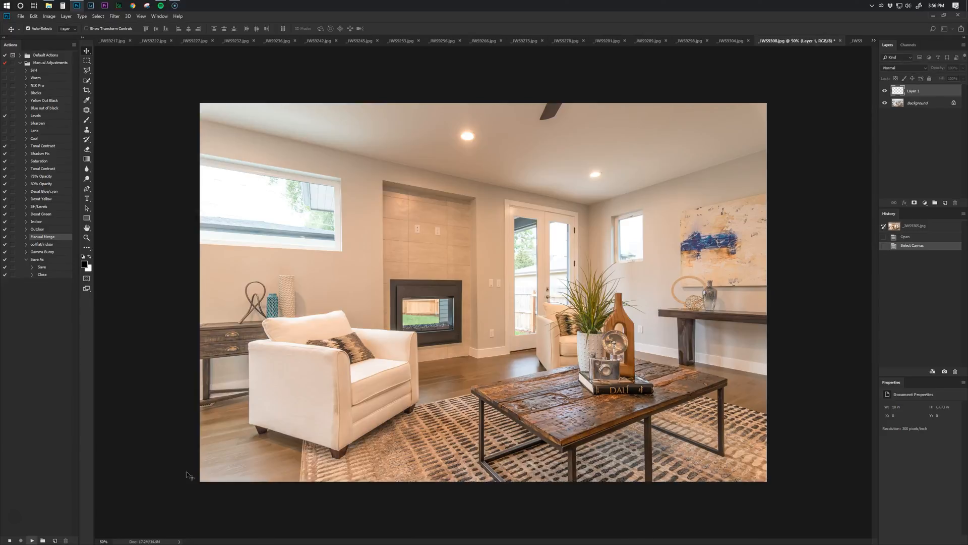
pyautogui.press('F2')
pyautogui.press('F2')
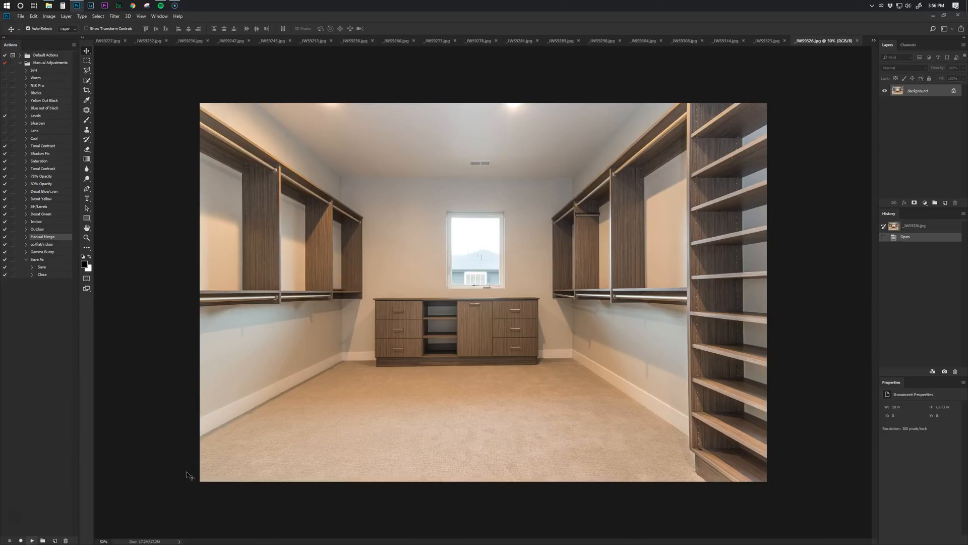
pyautogui.press('F2')
pyautogui.press('F2')
pyautogui.press('F2')
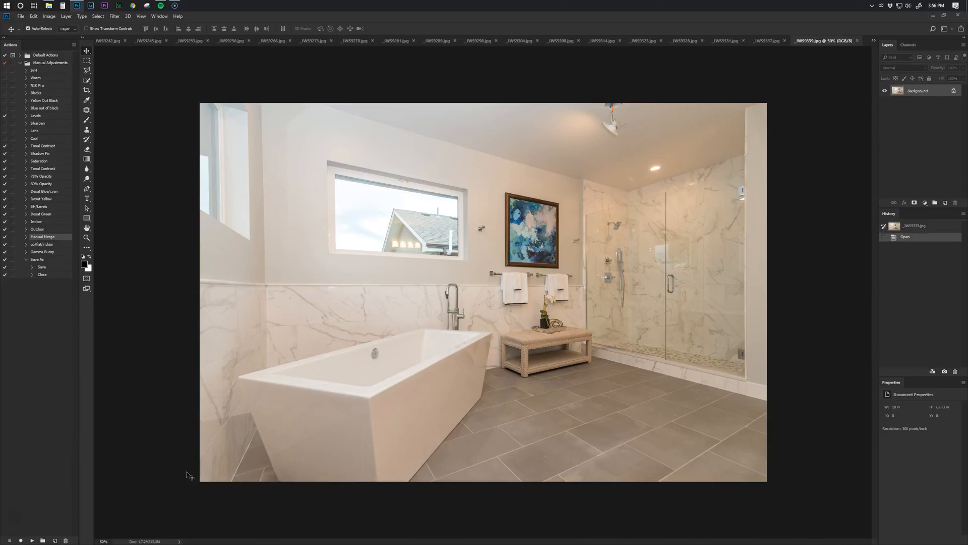
pyautogui.press('F2')
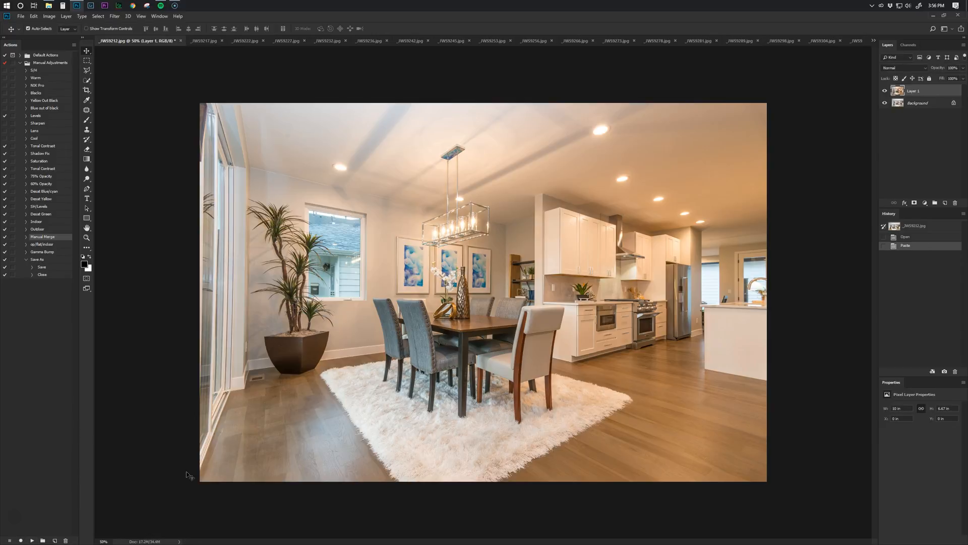
# Erase the warm-toned Layer 1 over the dining room in _JWS9212.jpg with a large soft Eraser, revealing the Background.
pyautogui.press('e')
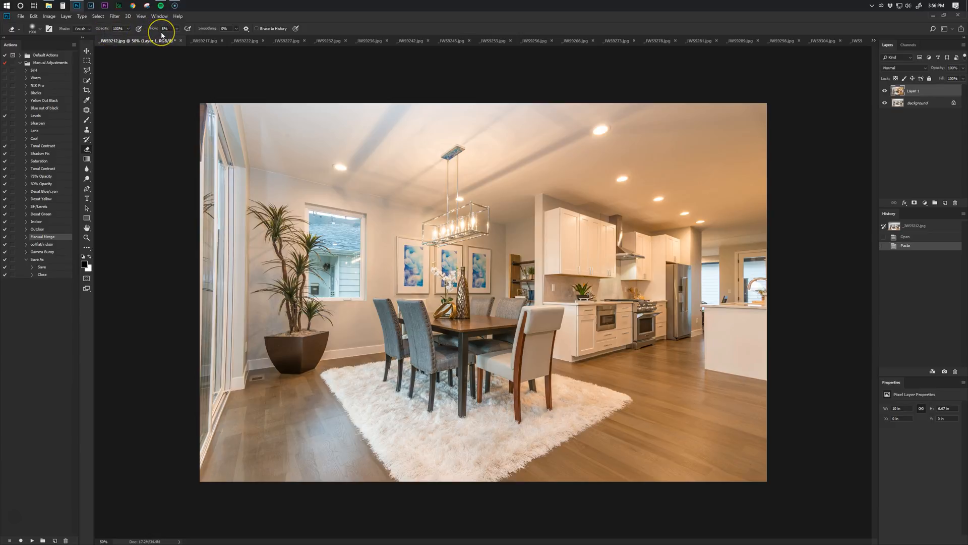
pyautogui.click(36, 29)
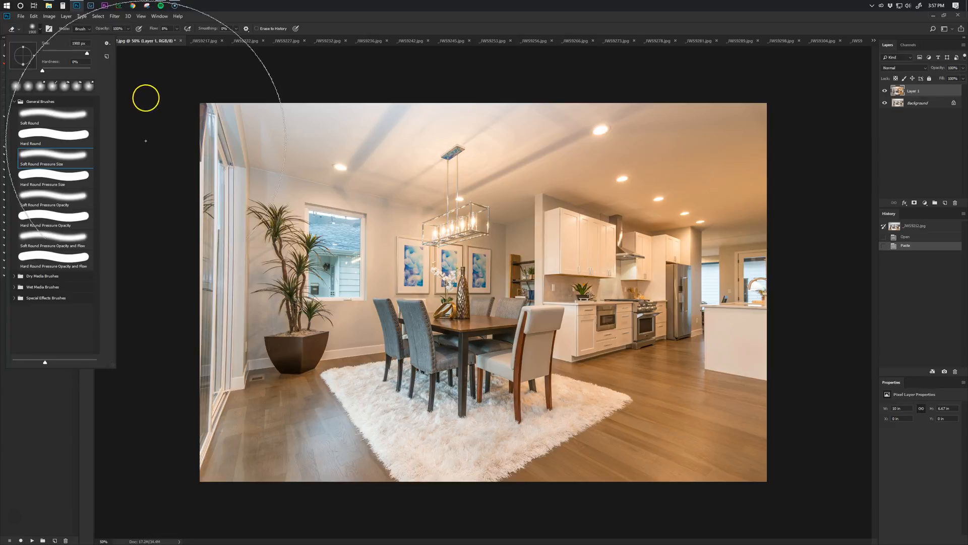
pyautogui.click(41, 27)
pyautogui.moveTo(260, 247)
pyautogui.mouseDown()
pyautogui.moveTo(330, 152)
pyautogui.moveTo(344, 227)
pyautogui.moveTo(208, 379)
pyautogui.moveTo(296, 415)
pyautogui.moveTo(423, 257)
pyautogui.moveTo(415, 328)
pyautogui.moveTo(452, 332)
pyautogui.moveTo(604, 289)
pyautogui.moveTo(690, 230)
pyautogui.moveTo(758, 278)
pyautogui.moveTo(728, 405)
pyautogui.moveTo(680, 435)
pyautogui.moveTo(700, 394)
pyautogui.moveTo(607, 452)
pyautogui.moveTo(303, 415)
pyautogui.mouseUp()
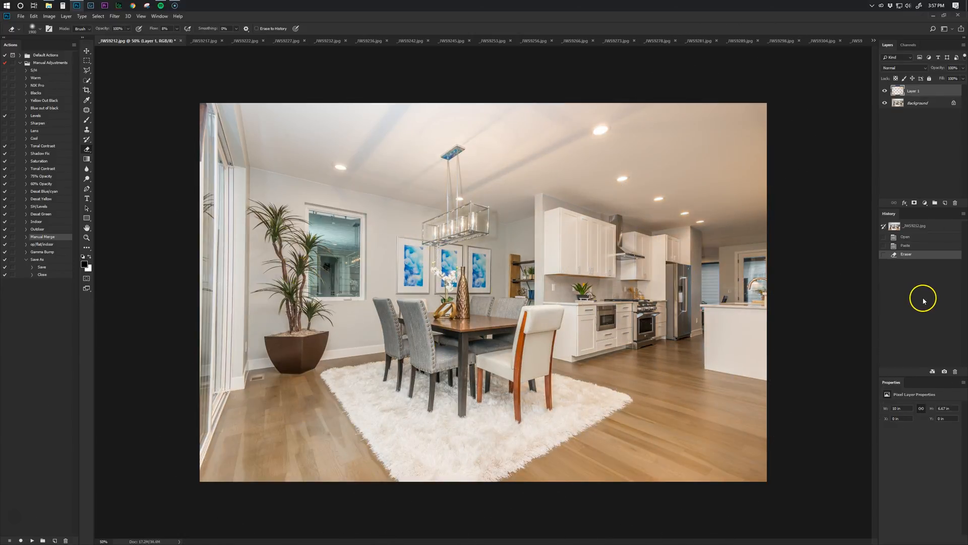
# Select the op/flat/indoor action and look inside the Indoor action.
pyautogui.click(49, 245)
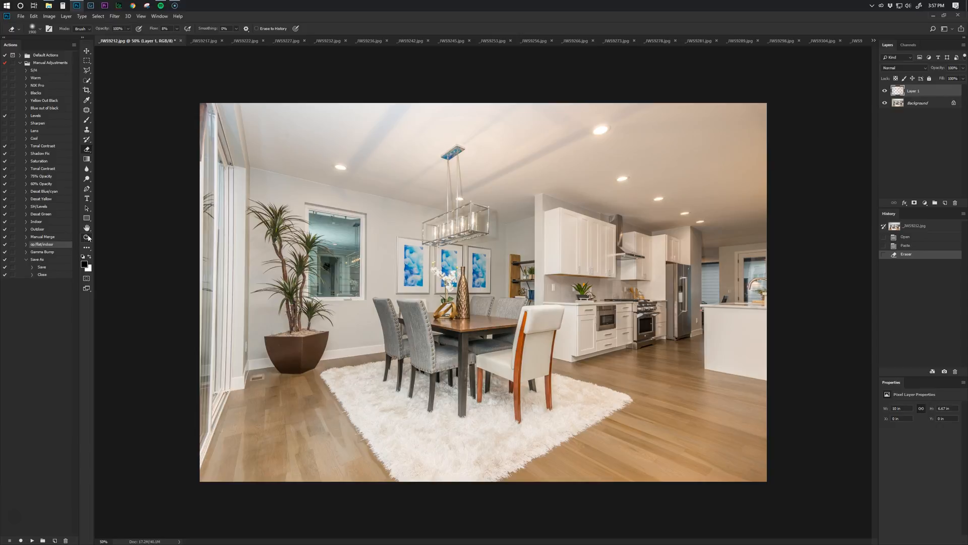
pyautogui.click(25, 222)
pyautogui.click(25, 222)
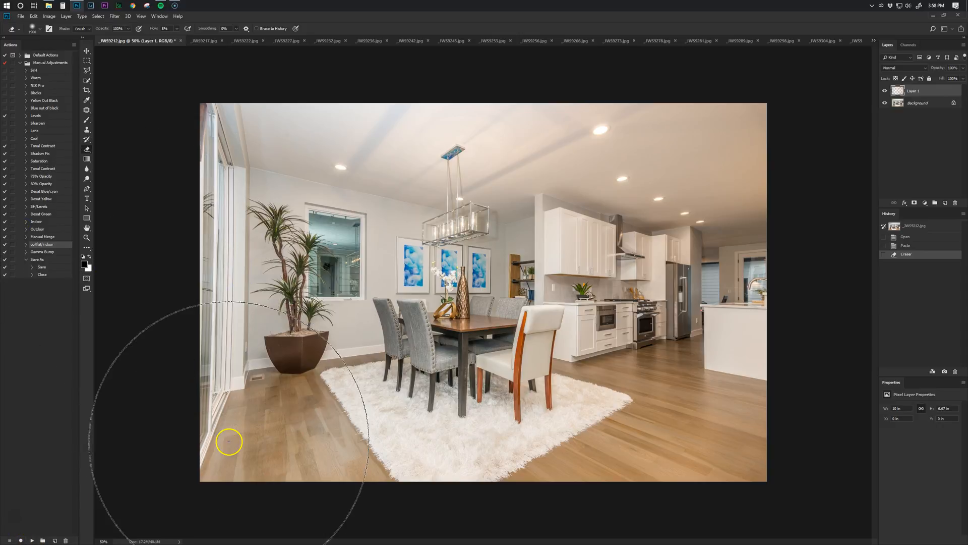
# Erase the warm-toned Layer 1 with the large soft Eraser in _JWS9217.jpg and _JWS9222.jpg.
pyautogui.hotkey('ctrl', 'Tab')
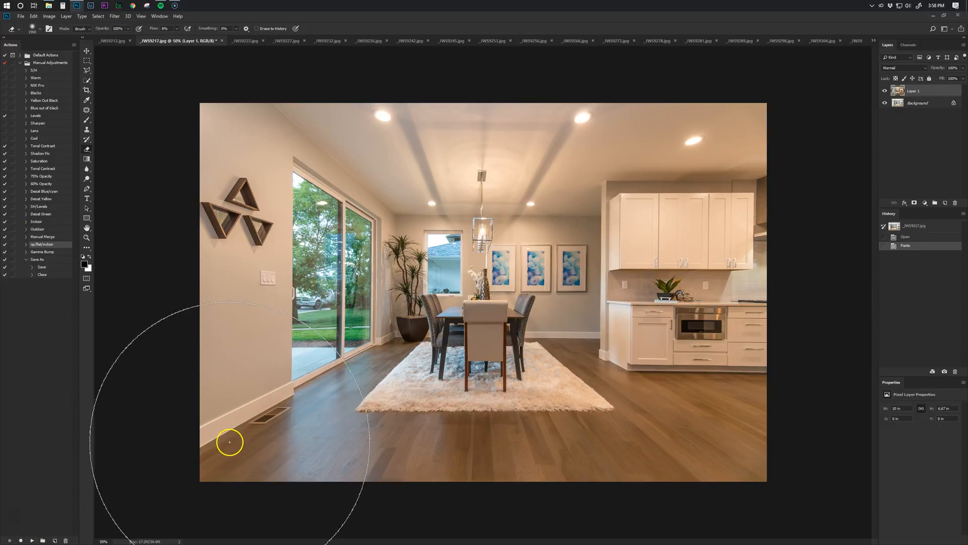
pyautogui.moveTo(191, 160)
pyautogui.mouseDown()
pyautogui.moveTo(666, 145)
pyautogui.moveTo(611, 285)
pyautogui.moveTo(749, 421)
pyautogui.moveTo(416, 393)
pyautogui.moveTo(432, 357)
pyautogui.mouseUp()
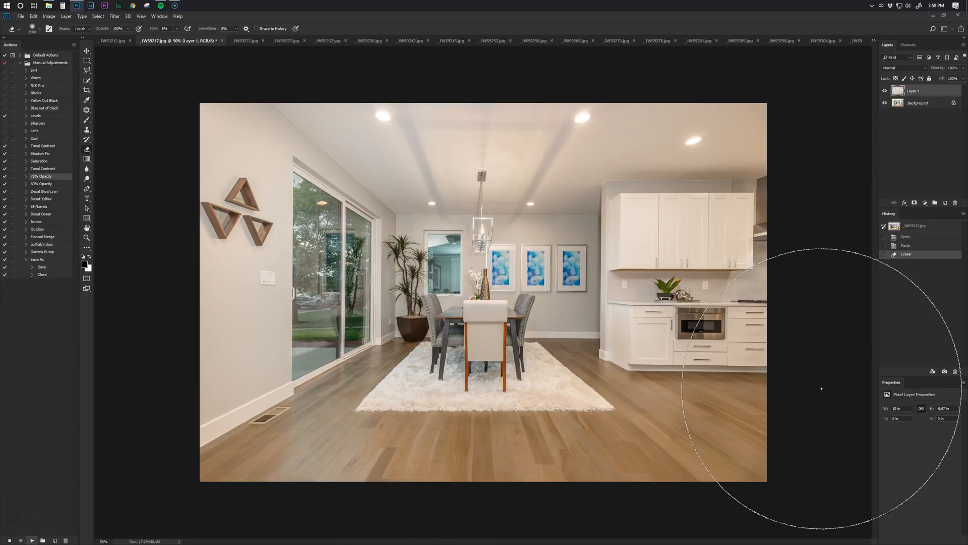
pyautogui.hotkey('ctrl', 'Tab')
pyautogui.click(422, 235)
pyautogui.moveTo(422, 235)
pyautogui.mouseDown()
pyautogui.moveTo(469, 417)
pyautogui.moveTo(349, 344)
pyautogui.moveTo(327, 153)
pyautogui.moveTo(655, 198)
pyautogui.moveTo(514, 215)
pyautogui.moveTo(461, 259)
pyautogui.moveTo(549, 260)
pyautogui.moveTo(566, 248)
pyautogui.moveTo(558, 213)
pyautogui.moveTo(524, 233)
pyautogui.moveTo(754, 184)
pyautogui.moveTo(752, 333)
pyautogui.moveTo(639, 395)
pyautogui.moveTo(522, 373)
pyautogui.moveTo(547, 378)
pyautogui.mouseUp()
pyautogui.moveTo(323, 446)
pyautogui.mouseDown()
pyautogui.moveTo(240, 410)
pyautogui.moveTo(200, 416)
pyautogui.mouseUp()
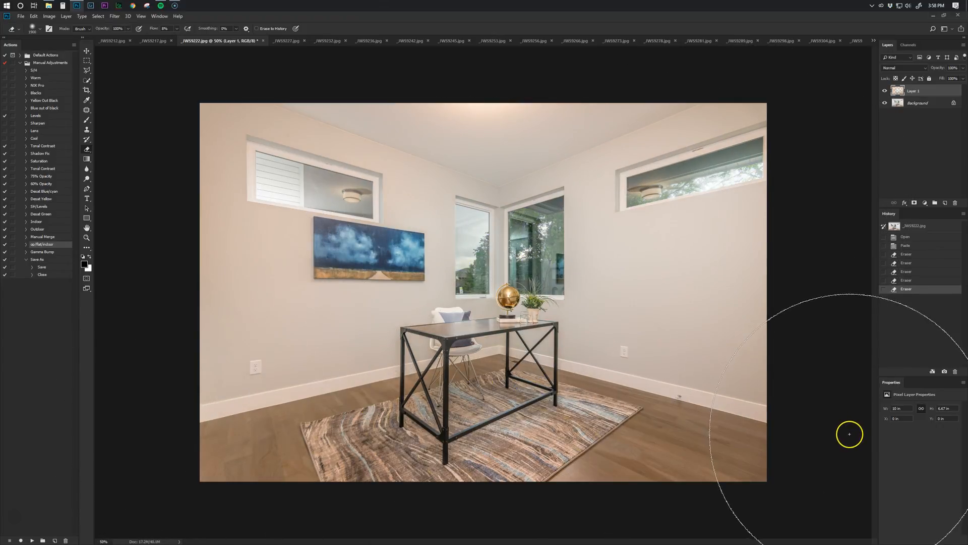
# Erase the warm-toned Layer 1 with the large soft Eraser in _JWS9227.jpg and _JWS9232.jpg.
pyautogui.hotkey('ctrl', 'Tab')
pyautogui.moveTo(298, 348)
pyautogui.mouseDown()
pyautogui.moveTo(396, 231)
pyautogui.moveTo(273, 173)
pyautogui.moveTo(348, 160)
pyautogui.moveTo(602, 301)
pyautogui.moveTo(740, 299)
pyautogui.moveTo(882, 232)
pyautogui.moveTo(817, 221)
pyautogui.moveTo(651, 254)
pyautogui.moveTo(671, 208)
pyautogui.moveTo(645, 203)
pyautogui.moveTo(299, 353)
pyautogui.moveTo(509, 458)
pyautogui.moveTo(717, 436)
pyautogui.mouseUp()
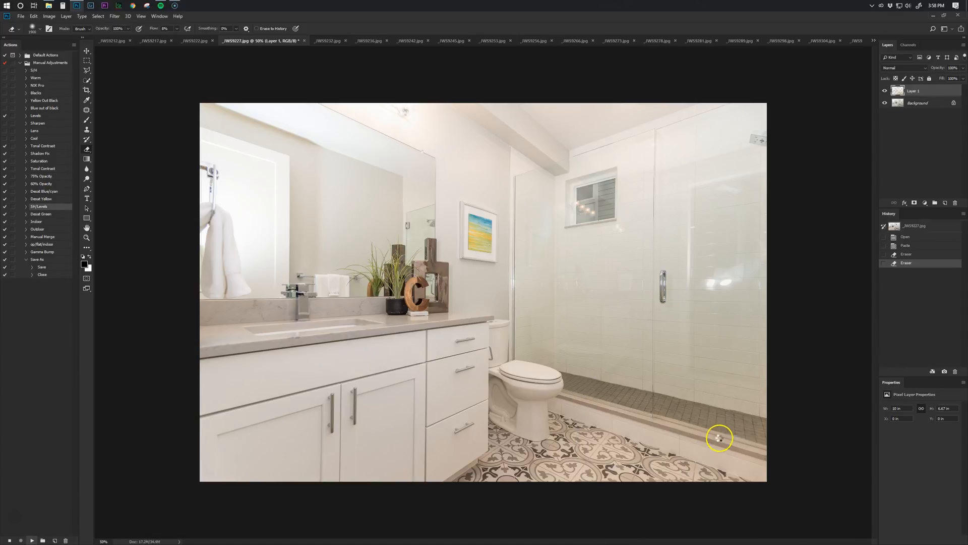
pyautogui.hotkey('ctrl', 'Tab')
pyautogui.moveTo(183, 333)
pyautogui.mouseDown()
pyautogui.moveTo(231, 253)
pyautogui.moveTo(281, 380)
pyautogui.moveTo(271, 318)
pyautogui.mouseUp()
pyautogui.moveTo(406, 284); pyautogui.dragTo(454, 272)
pyautogui.moveTo(497, 260)
pyautogui.mouseDown()
pyautogui.moveTo(694, 171)
pyautogui.moveTo(721, 176)
pyautogui.moveTo(631, 122)
pyautogui.moveTo(398, 108)
pyautogui.mouseUp()
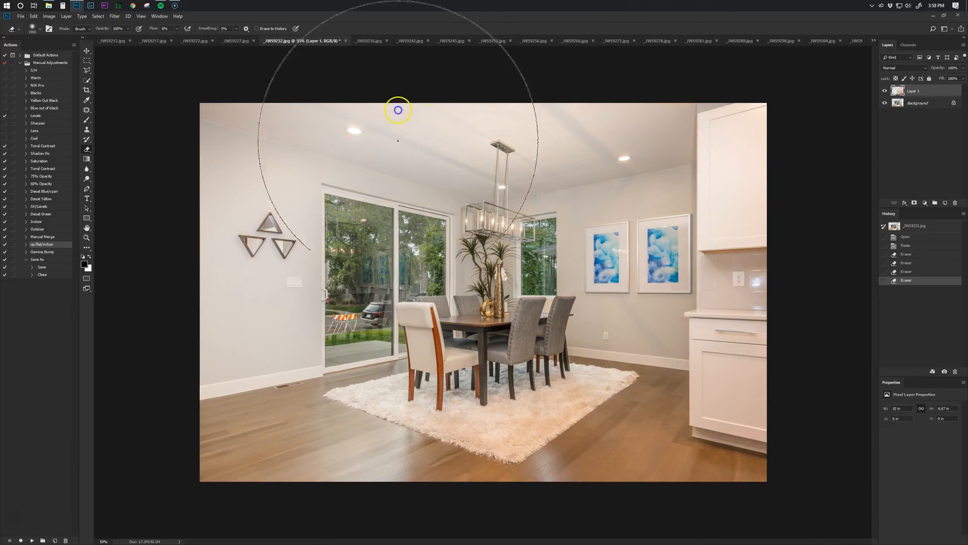
pyautogui.moveTo(140, 482); pyautogui.dragTo(109, 474)
pyautogui.moveTo(82, 467)
pyautogui.mouseDown()
pyautogui.moveTo(144, 479)
pyautogui.moveTo(514, 366)
pyautogui.mouseUp()
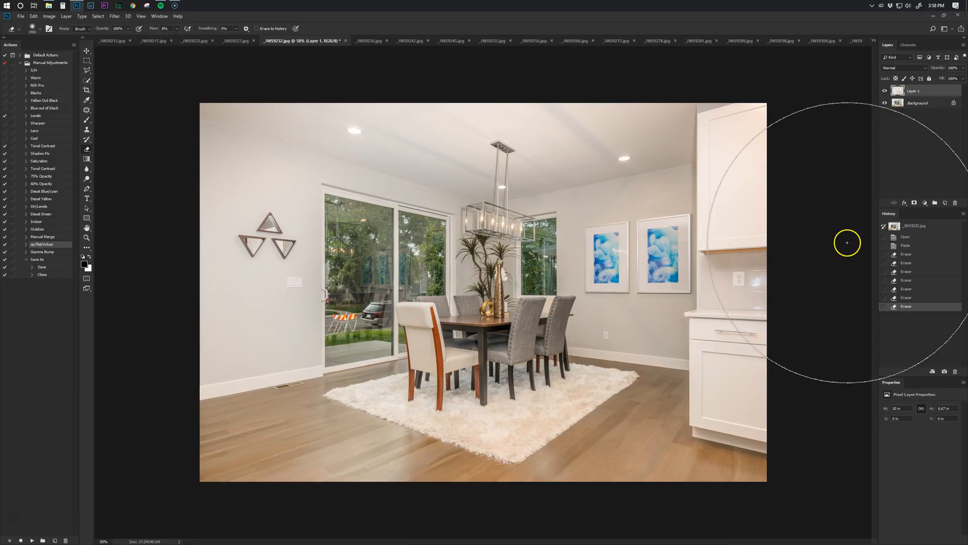
# Erase the warm-toned Layer 1 over the kitchen cabinets, island and floor in _JWS9236.jpg with the large soft Eraser.
pyautogui.press('F2')
pyautogui.hotkey('ctrl', 'Tab')
pyautogui.moveTo(363, 459)
pyautogui.mouseDown()
pyautogui.moveTo(266, 380)
pyautogui.moveTo(560, 149)
pyautogui.moveTo(654, 171)
pyautogui.moveTo(635, 332)
pyautogui.moveTo(740, 464)
pyautogui.mouseUp()
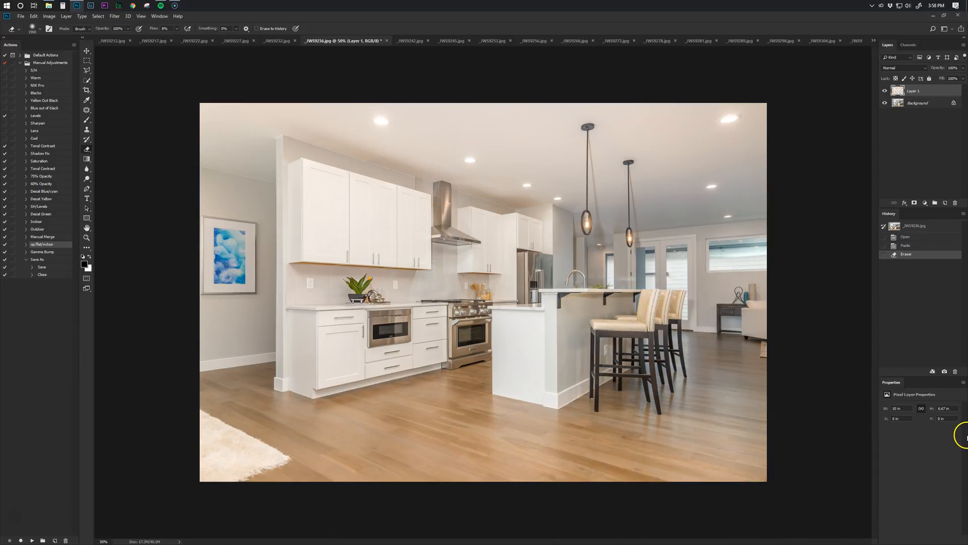
pyautogui.hotkey('ctrl', 'z')
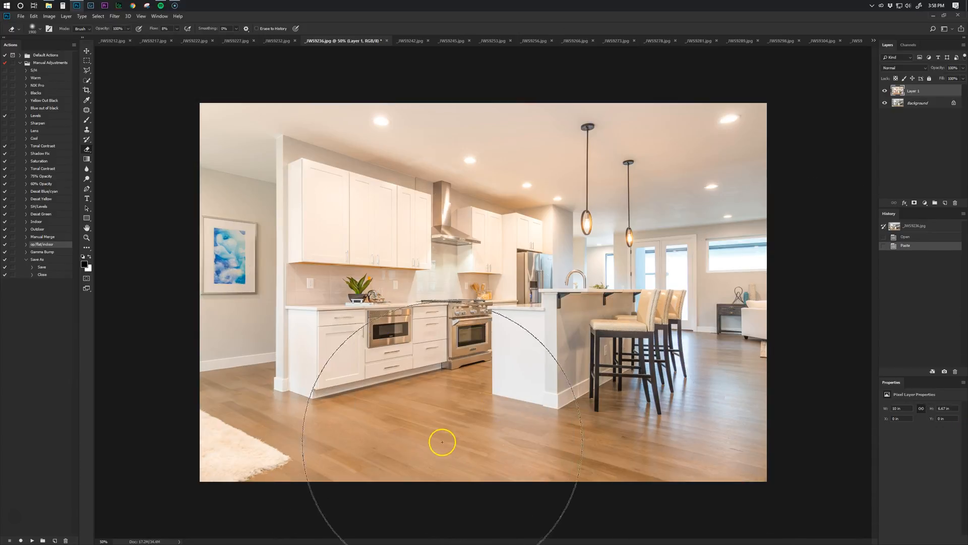
pyautogui.moveTo(731, 378)
pyautogui.mouseDown()
pyautogui.moveTo(673, 419)
pyautogui.moveTo(493, 427)
pyautogui.moveTo(425, 468)
pyautogui.moveTo(289, 440)
pyautogui.moveTo(242, 340)
pyautogui.moveTo(327, 304)
pyautogui.moveTo(325, 294)
pyautogui.moveTo(432, 266)
pyautogui.mouseUp()
pyautogui.moveTo(364, 196)
pyautogui.mouseDown()
pyautogui.moveTo(523, 417)
pyautogui.moveTo(731, 399)
pyautogui.mouseUp()
pyautogui.click(431, 197)
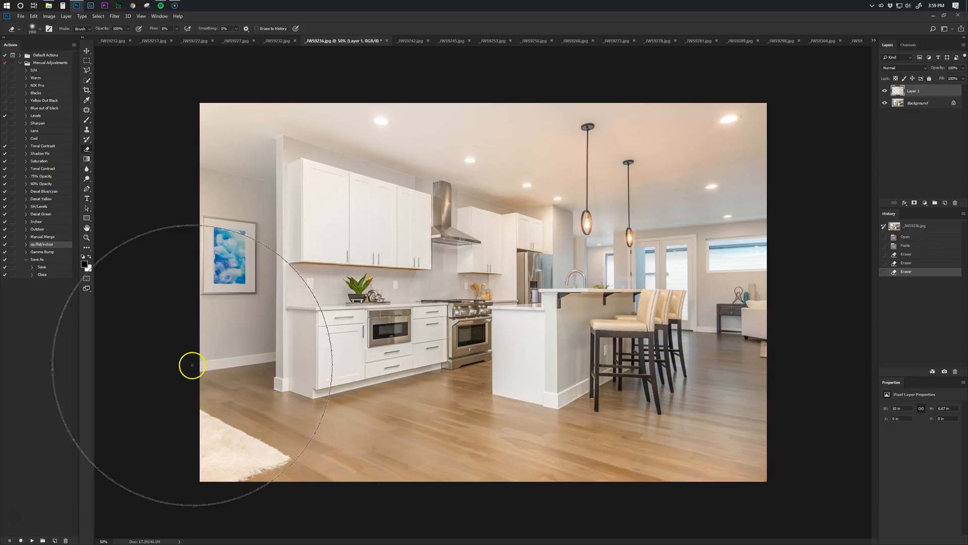
pyautogui.moveTo(834, 366)
pyautogui.mouseDown()
pyautogui.moveTo(560, 494)
pyautogui.moveTo(344, 454)
pyautogui.moveTo(152, 487)
pyautogui.mouseUp()
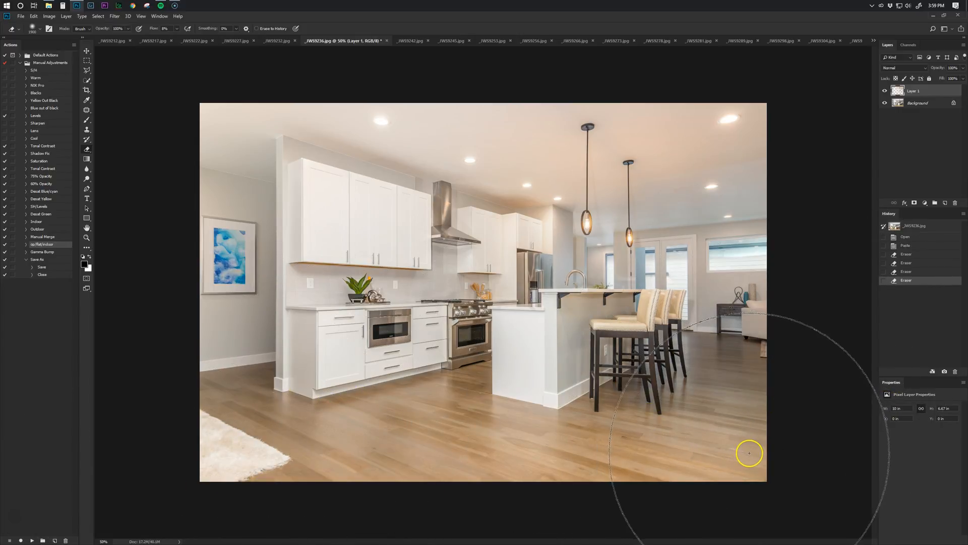
# Erase the warm-toned Layer 1 with the large soft Eraser in _JWS9242.jpg and _JWS9245.jpg.
pyautogui.hotkey('ctrl', 'Tab')
pyautogui.moveTo(154, 361)
pyautogui.mouseDown()
pyautogui.moveTo(357, 268)
pyautogui.moveTo(340, 183)
pyautogui.moveTo(561, 188)
pyautogui.moveTo(732, 233)
pyautogui.moveTo(610, 417)
pyautogui.moveTo(782, 263)
pyautogui.moveTo(736, 163)
pyautogui.moveTo(733, 196)
pyautogui.mouseUp()
pyautogui.moveTo(383, 208)
pyautogui.mouseDown()
pyautogui.moveTo(343, 240)
pyautogui.moveTo(328, 237)
pyautogui.mouseUp()
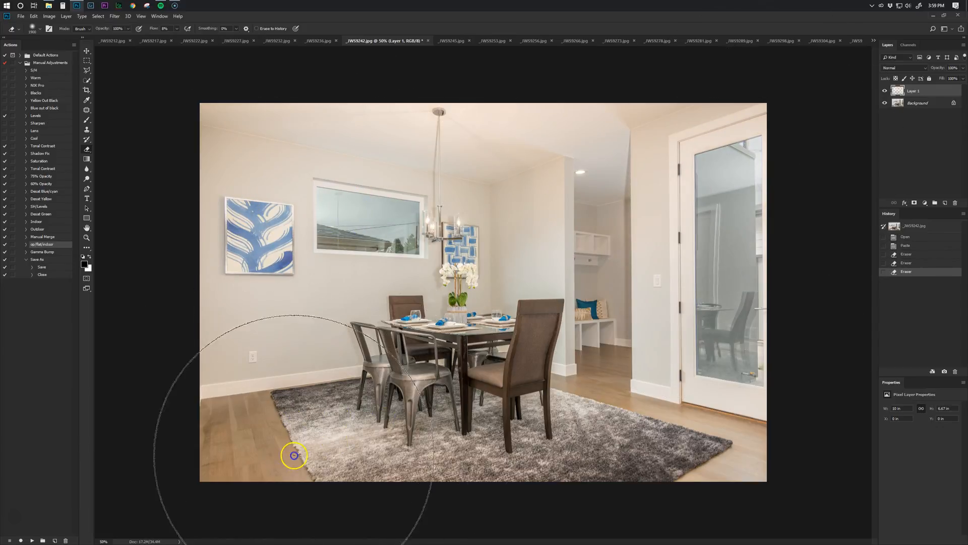
pyautogui.hotkey('ctrl', 'Tab')
pyautogui.moveTo(451, 413)
pyautogui.mouseDown()
pyautogui.moveTo(376, 464)
pyautogui.moveTo(670, 454)
pyautogui.moveTo(692, 177)
pyautogui.moveTo(651, 164)
pyautogui.moveTo(707, 264)
pyautogui.moveTo(381, 441)
pyautogui.moveTo(383, 177)
pyautogui.moveTo(807, 214)
pyautogui.mouseUp()
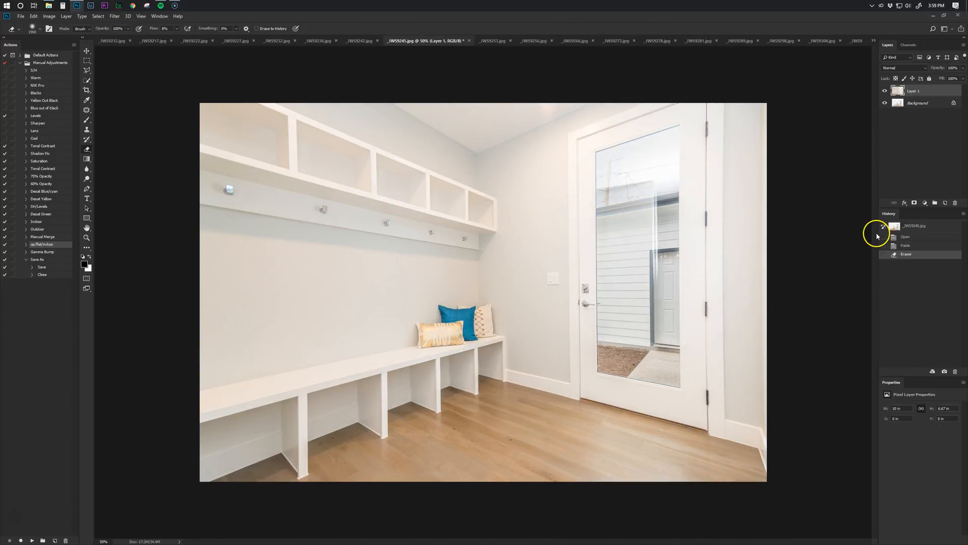
# Erase the warm-toned Layer 1 over the dining room's walls, rug and floor in _JWS9253.jpg with the large soft Eraser.
pyautogui.hotkey('ctrl', 'Tab')
pyautogui.moveTo(423, 357)
pyautogui.mouseDown()
pyautogui.moveTo(482, 350)
pyautogui.moveTo(493, 281)
pyautogui.mouseUp()
pyautogui.moveTo(493, 222)
pyautogui.mouseDown()
pyautogui.moveTo(513, 186)
pyautogui.moveTo(506, 199)
pyautogui.mouseUp()
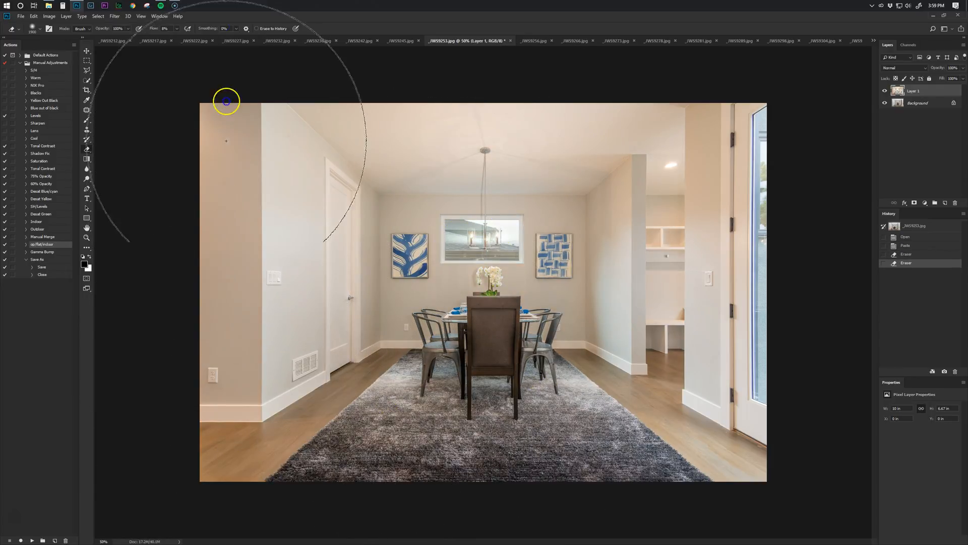
pyautogui.moveTo(225, 97); pyautogui.dragTo(237, 192)
pyautogui.moveTo(723, 473); pyautogui.dragTo(676, 499)
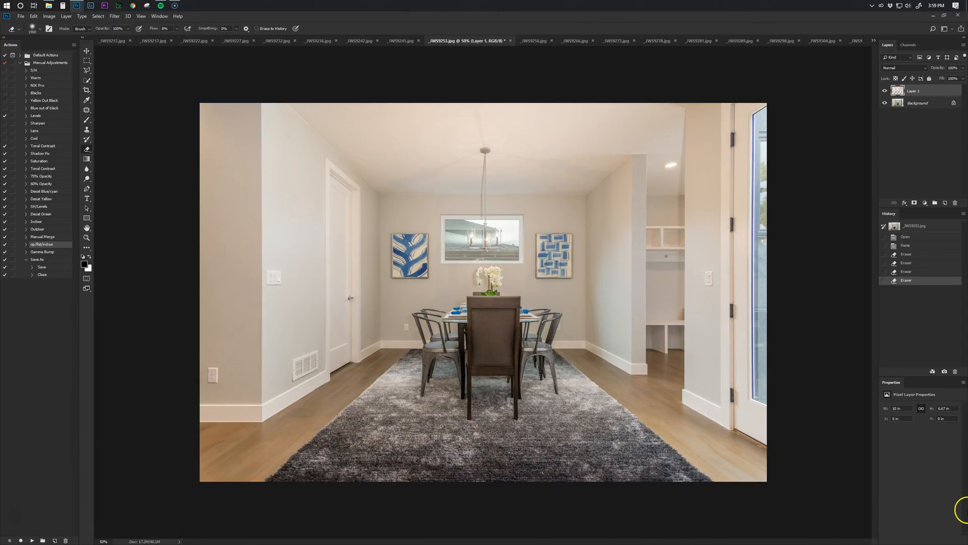
pyautogui.hotkey('ctrl', 'z')
pyautogui.moveTo(569, 406)
pyautogui.mouseDown()
pyautogui.moveTo(159, 449)
pyautogui.moveTo(394, 348)
pyautogui.moveTo(514, 394)
pyautogui.moveTo(656, 399)
pyautogui.mouseUp()
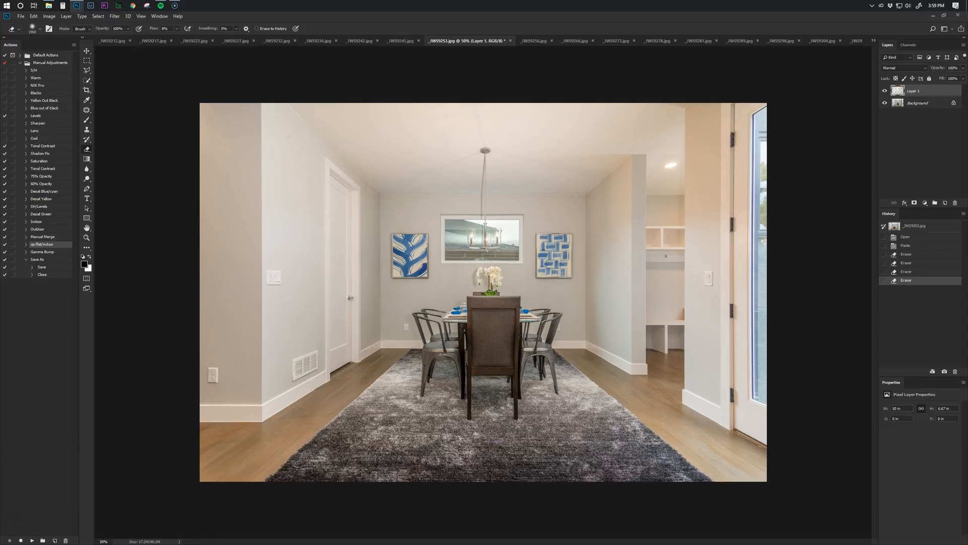
# Merge Layer 1 down onto the Background in _JWS9253.jpg and run the Indoor action on it.
pyautogui.hotkey('ctrl', 'e')
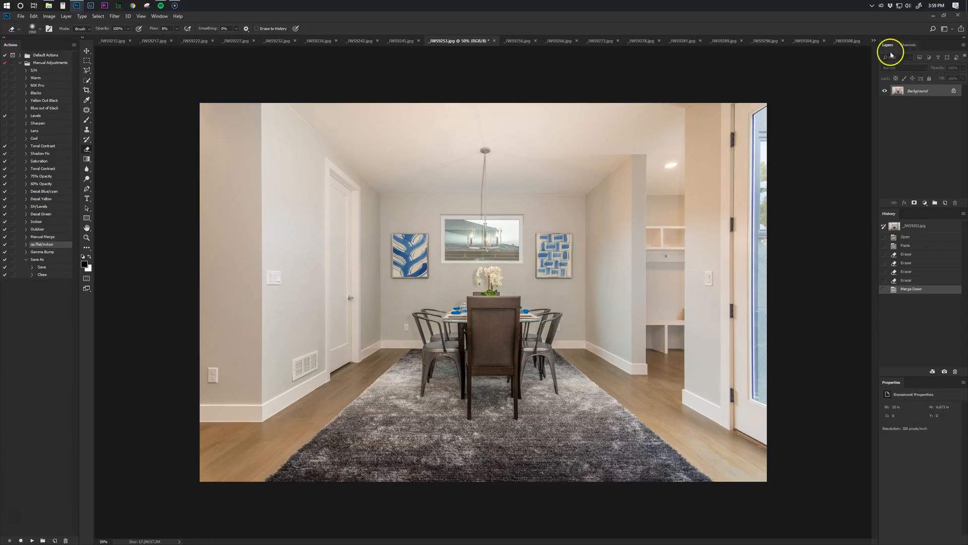
pyautogui.click(54, 222)
pyautogui.hotkey('ctrl', 'Tab')
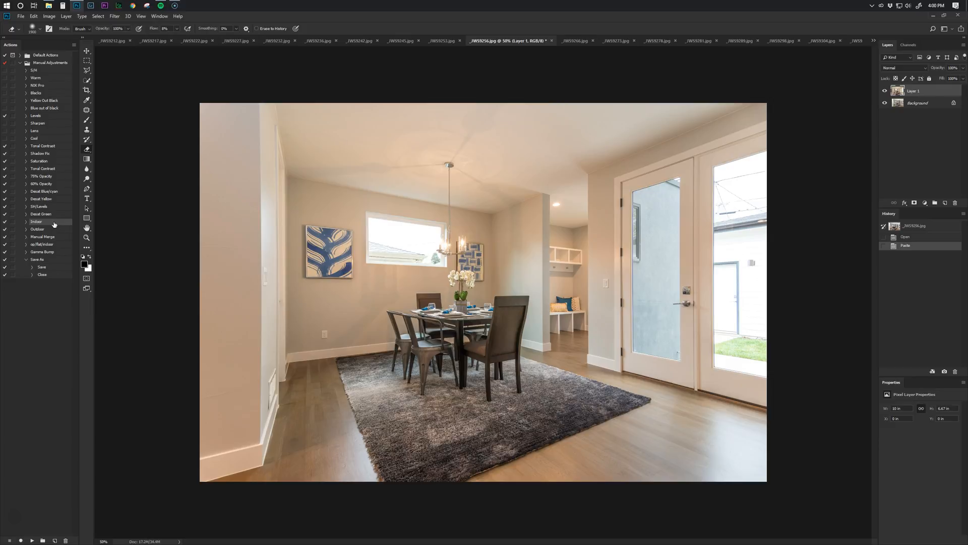
pyautogui.click(440, 41)
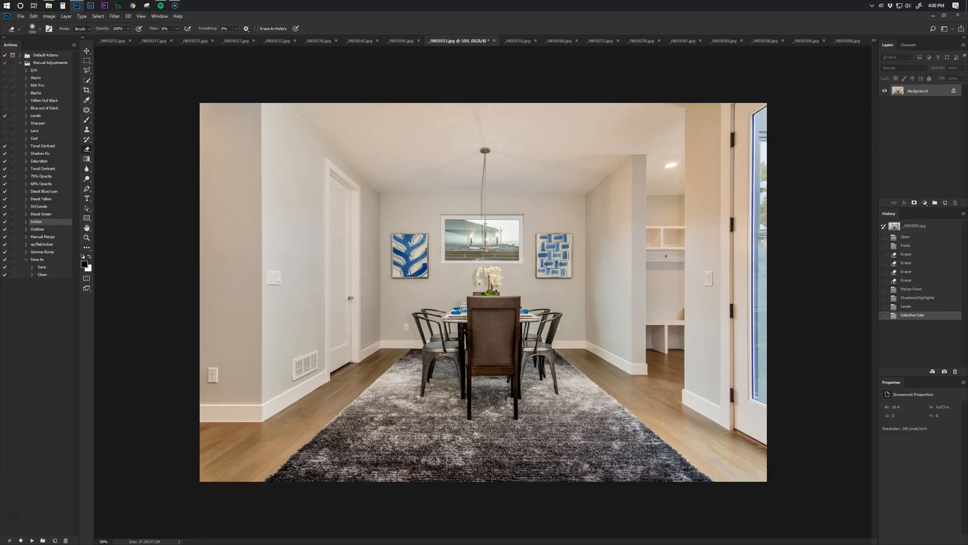
# Lighten the back wall corner and the mudroom opening in _JWS9253.jpg with a few large soft Dodge strokes.
pyautogui.click(87, 179)
pyautogui.moveTo(371, 304); pyautogui.dragTo(374, 316)
pyautogui.moveTo(374, 196); pyautogui.dragTo(391, 196)
pyautogui.moveTo(655, 163)
pyautogui.mouseDown()
pyautogui.moveTo(663, 157)
pyautogui.moveTo(655, 167)
pyautogui.mouseUp()
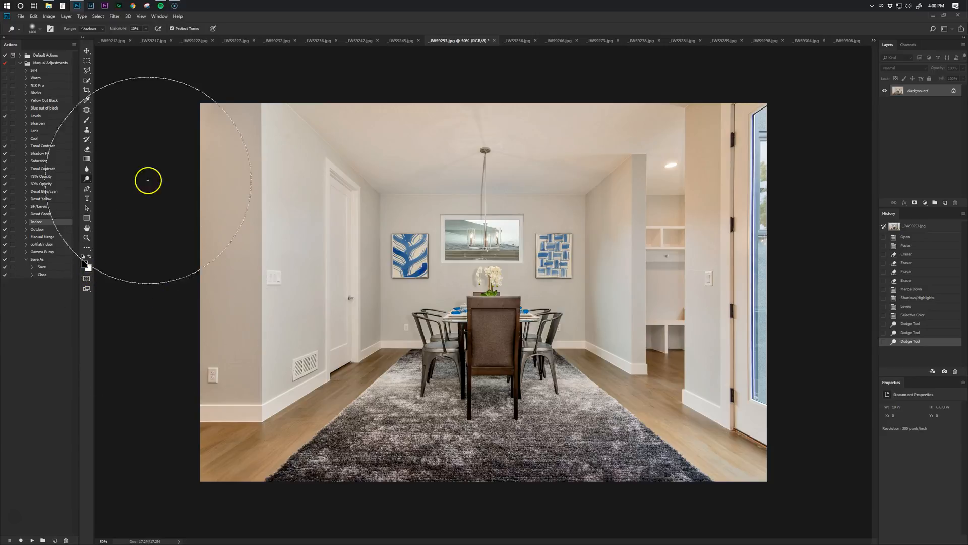
# Examine the Dodge tool's brush size, hardness, range and exposure settings, and switch to _JWS9256.jpg.
pyautogui.click(32, 28)
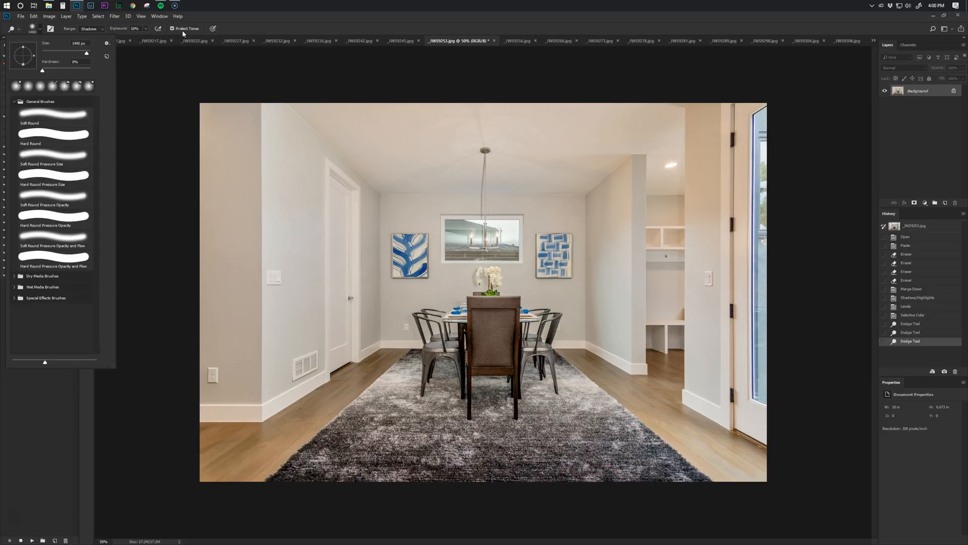
pyautogui.click(262, 30)
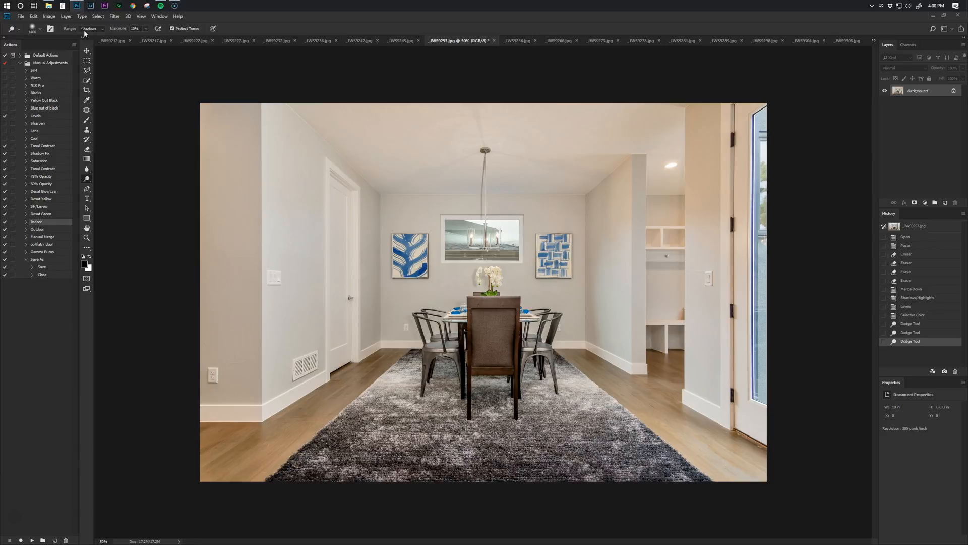
pyautogui.click(587, 30)
pyautogui.hotkey('ctrl', 'Tab')
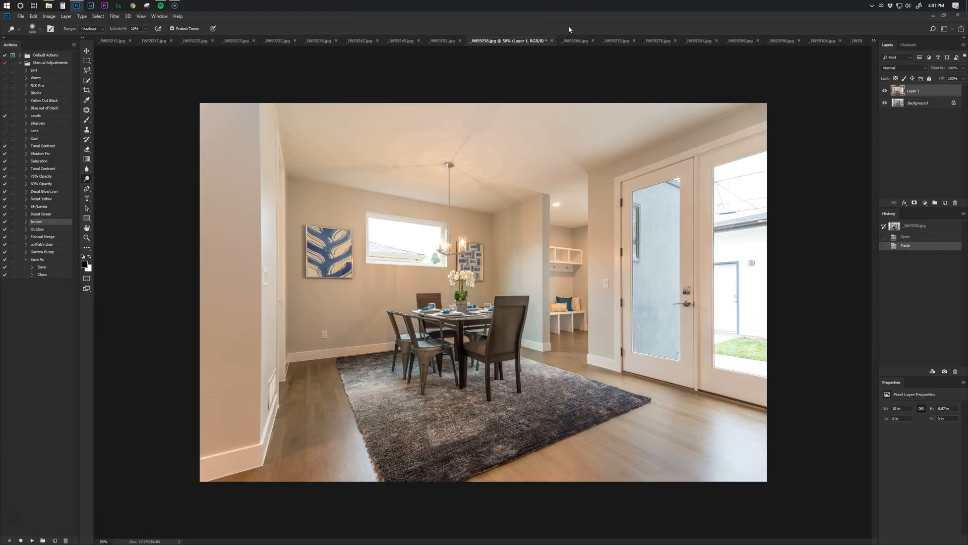
pyautogui.click(562, 30)
pyautogui.click(541, 43)
pyautogui.hotkey('ctrl', 'Tab')
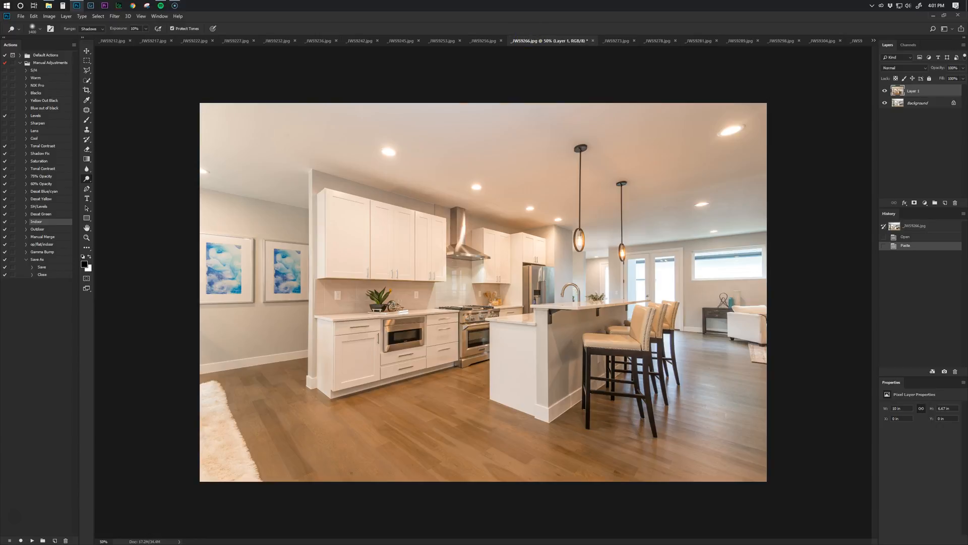
pyautogui.click(480, 40)
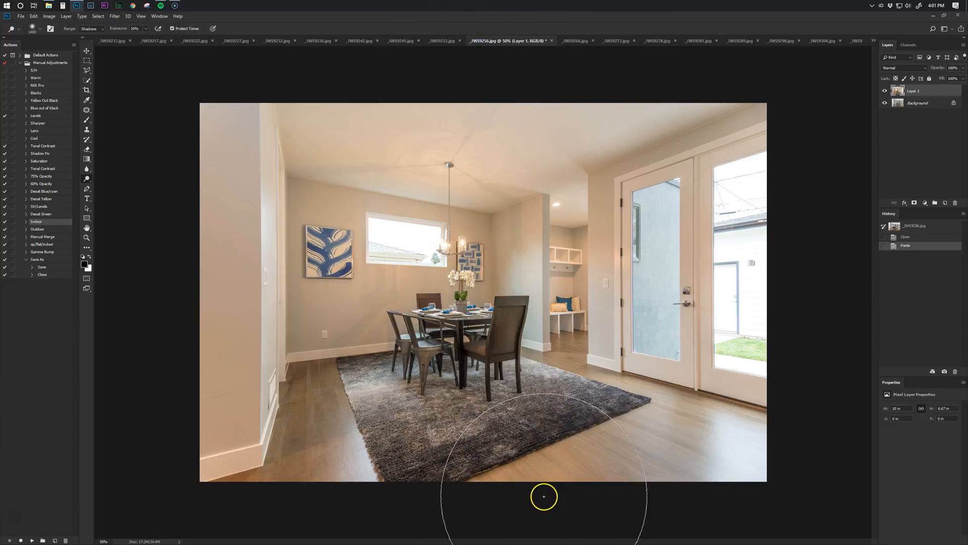
pyautogui.moveTo(443, 319)
pyautogui.mouseDown()
pyautogui.moveTo(355, 259)
pyautogui.moveTo(379, 199)
pyautogui.moveTo(420, 308)
pyautogui.moveTo(477, 336)
pyautogui.mouseUp()
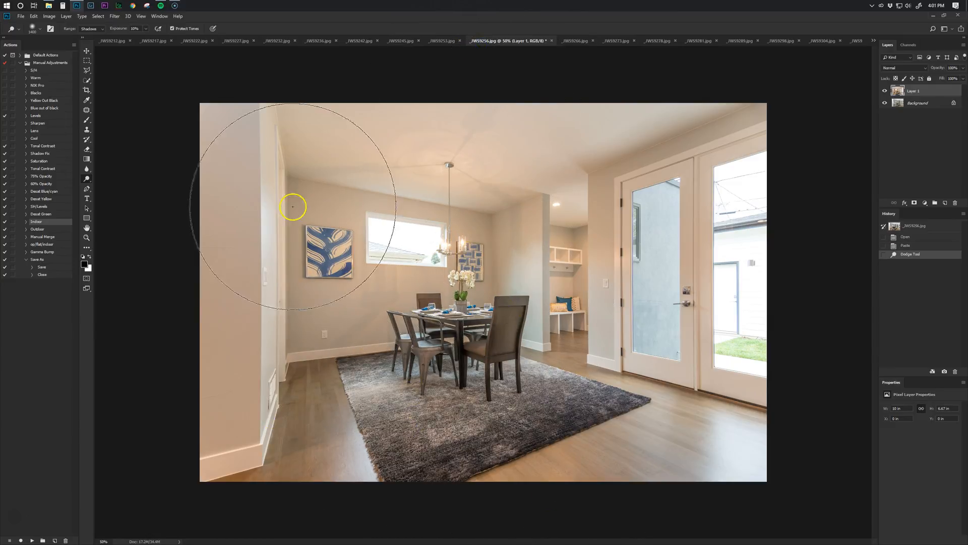
pyautogui.click(917, 246)
# Erase the warm-toned Layer 1 in _JWS9256.jpg with the large soft Eraser and select the op/flat/indoor action.
pyautogui.click(87, 149)
pyautogui.moveTo(753, 237)
pyautogui.mouseDown()
pyautogui.moveTo(667, 209)
pyautogui.moveTo(588, 389)
pyautogui.moveTo(346, 447)
pyautogui.mouseUp()
pyautogui.moveTo(554, 456); pyautogui.dragTo(550, 449)
pyautogui.moveTo(550, 449)
pyautogui.mouseDown()
pyautogui.moveTo(419, 287)
pyautogui.moveTo(437, 287)
pyautogui.moveTo(484, 424)
pyautogui.mouseUp()
pyautogui.moveTo(484, 423)
pyautogui.mouseDown()
pyautogui.moveTo(603, 173)
pyautogui.moveTo(765, 381)
pyautogui.mouseUp()
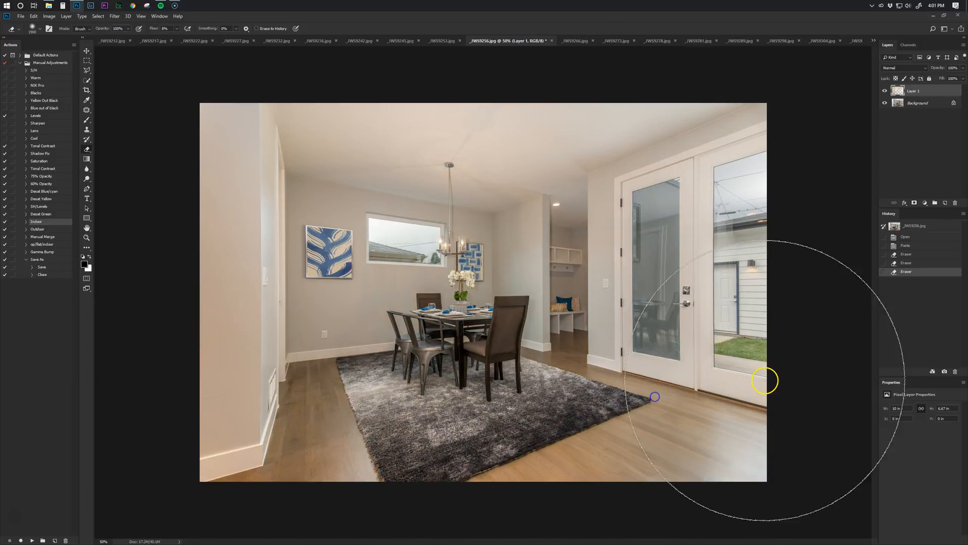
pyautogui.doubleClick(52, 244)
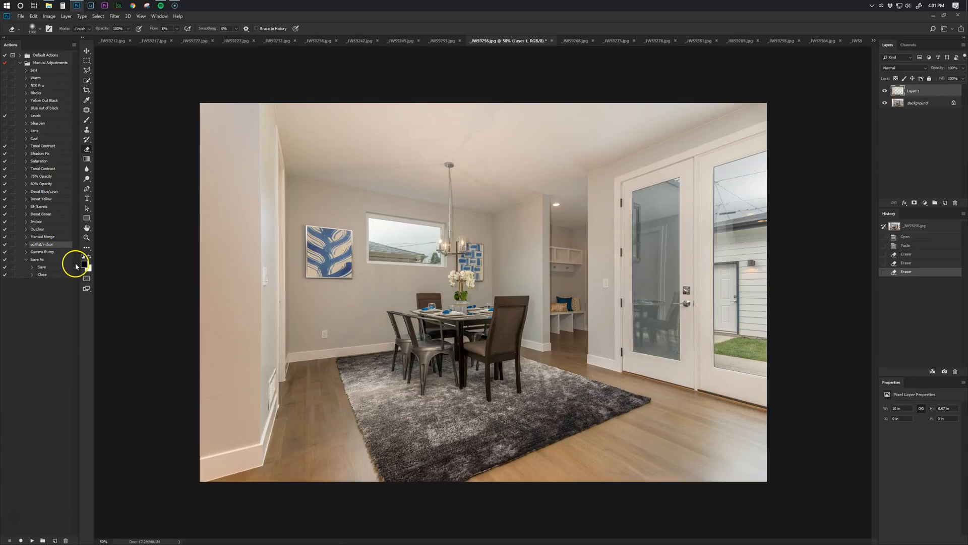
# Erase the warm-toned Layer 1 over the cabinets, island and floor in _JWS9266.jpg with the large soft Eraser.
pyautogui.hotkey('ctrl', 'Tab')
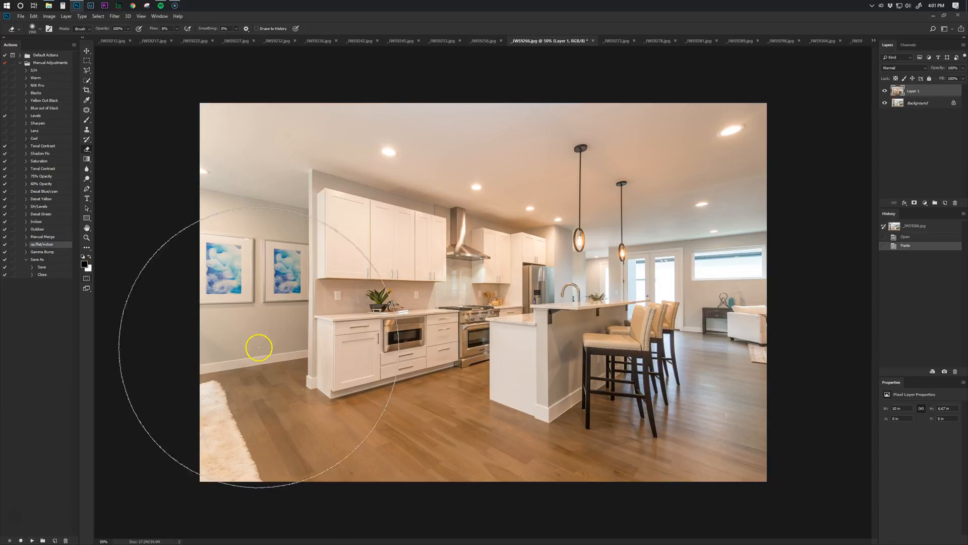
pyautogui.moveTo(452, 258)
pyautogui.mouseDown()
pyautogui.moveTo(502, 315)
pyautogui.moveTo(511, 386)
pyautogui.moveTo(647, 384)
pyautogui.moveTo(357, 415)
pyautogui.moveTo(330, 284)
pyautogui.moveTo(420, 405)
pyautogui.moveTo(663, 420)
pyautogui.moveTo(687, 411)
pyautogui.moveTo(721, 423)
pyautogui.mouseUp()
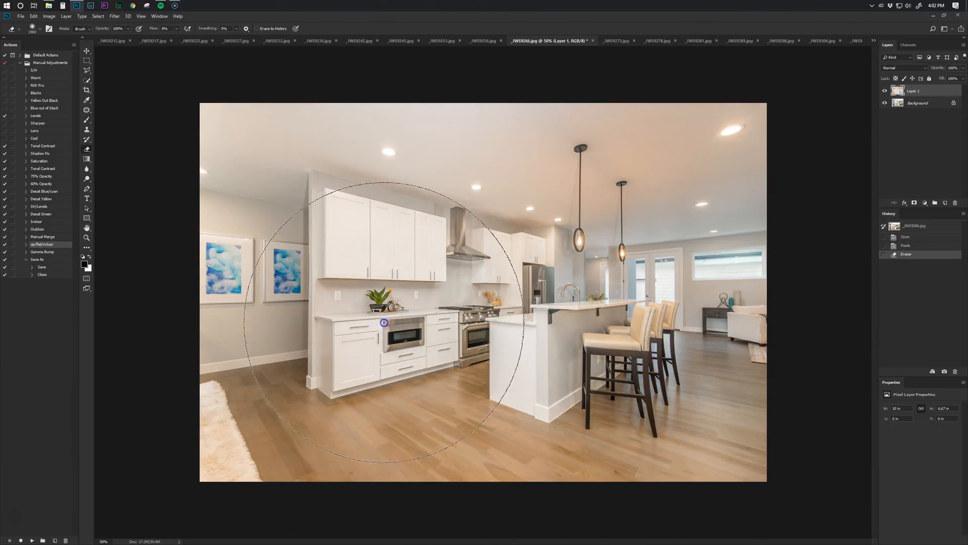
pyautogui.moveTo(649, 410); pyautogui.dragTo(662, 421)
pyautogui.moveTo(726, 429)
pyautogui.mouseDown()
pyautogui.moveTo(736, 432)
pyautogui.moveTo(504, 434)
pyautogui.mouseUp()
pyautogui.moveTo(323, 434)
pyautogui.mouseDown()
pyautogui.moveTo(307, 436)
pyautogui.moveTo(385, 323)
pyautogui.mouseUp()
pyautogui.moveTo(446, 242); pyautogui.dragTo(406, 355)
pyautogui.click(763, 411)
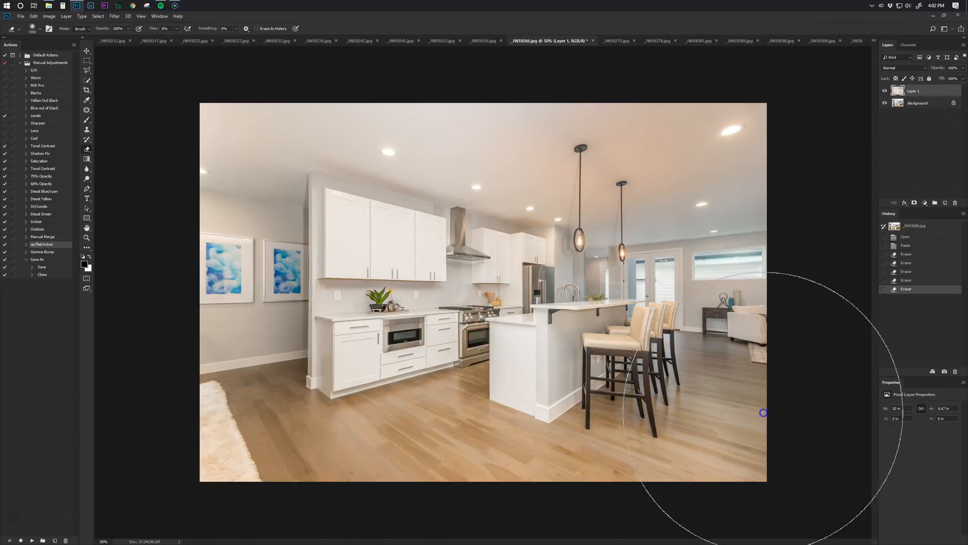
# Erase the warm-toned Layer 1 over the ceiling, counters and floor in _JWS9273.jpg with the large soft Eraser.
pyautogui.press('F5')
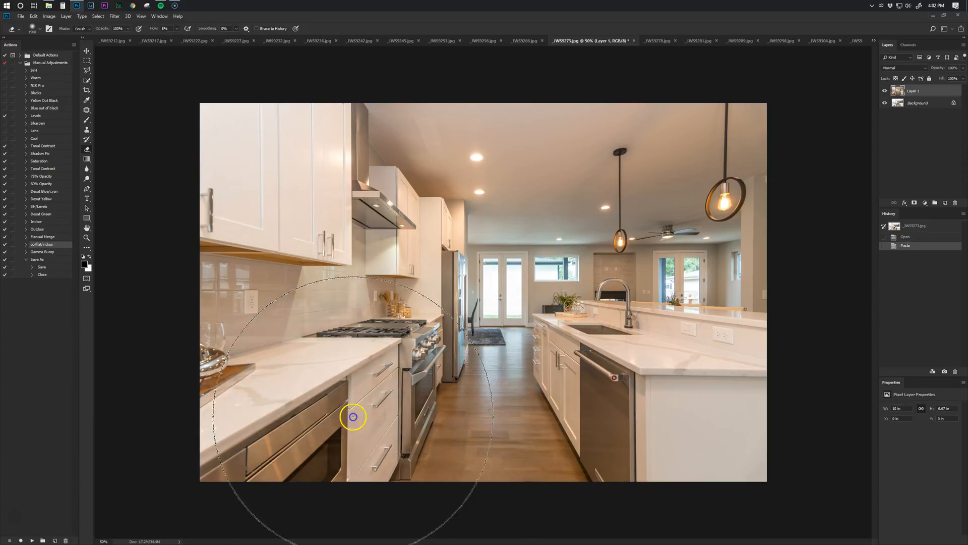
pyautogui.moveTo(488, 225)
pyautogui.mouseDown()
pyautogui.moveTo(471, 266)
pyautogui.moveTo(659, 203)
pyautogui.moveTo(678, 217)
pyautogui.mouseUp()
pyautogui.moveTo(371, 303)
pyautogui.mouseDown()
pyautogui.moveTo(530, 301)
pyautogui.moveTo(481, 308)
pyautogui.moveTo(503, 280)
pyautogui.mouseUp()
pyautogui.moveTo(688, 343); pyautogui.dragTo(675, 355)
pyautogui.moveTo(463, 425); pyautogui.dragTo(501, 460)
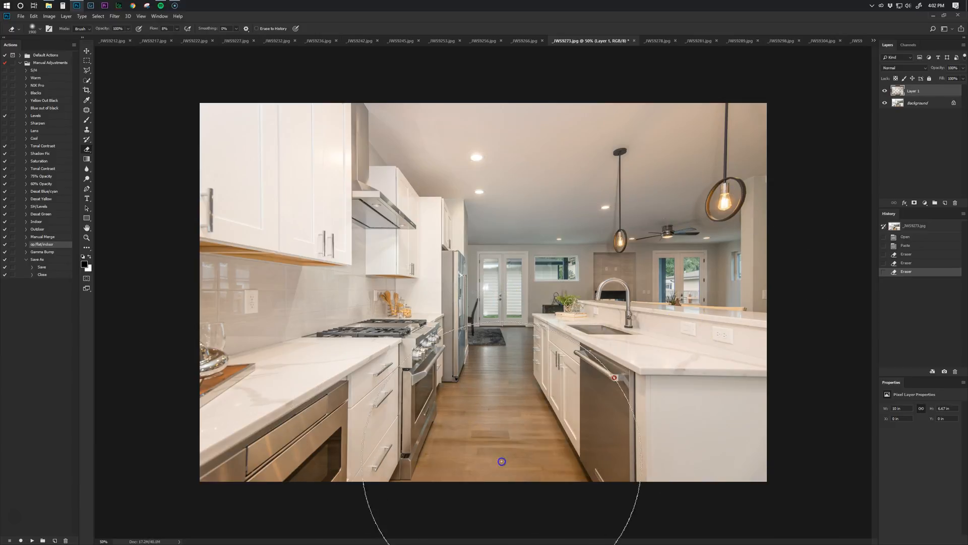
pyautogui.moveTo(257, 337); pyautogui.dragTo(143, 481)
pyautogui.moveTo(216, 428)
pyautogui.mouseDown()
pyautogui.moveTo(283, 154)
pyautogui.moveTo(250, 374)
pyautogui.mouseUp()
# Erase the warm-toned Layer 1 over the counters, oven and lower cabinets in _JWS9278.jpg with the large soft Eraser.
pyautogui.press('F2')
pyautogui.hotkey('ctrl', 'Tab')
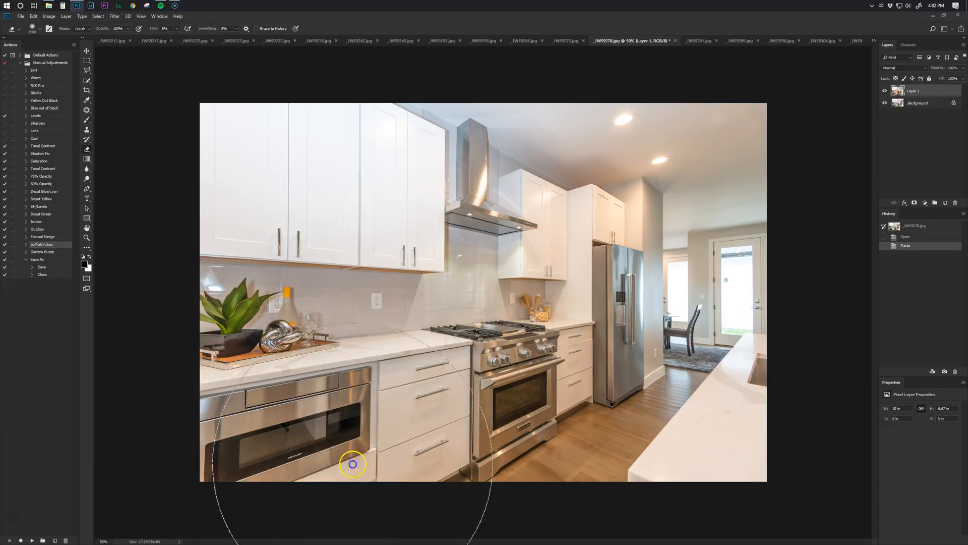
pyautogui.moveTo(701, 349)
pyautogui.mouseDown()
pyautogui.moveTo(749, 309)
pyautogui.moveTo(690, 328)
pyautogui.moveTo(734, 273)
pyautogui.moveTo(717, 308)
pyautogui.moveTo(649, 298)
pyautogui.moveTo(672, 230)
pyautogui.moveTo(637, 178)
pyautogui.moveTo(689, 216)
pyautogui.moveTo(567, 340)
pyautogui.moveTo(377, 173)
pyautogui.moveTo(325, 164)
pyautogui.moveTo(440, 197)
pyautogui.moveTo(368, 232)
pyautogui.moveTo(233, 176)
pyautogui.moveTo(290, 441)
pyautogui.mouseUp()
# Erase the warm-toned Layer 1 over the kitchen and dining area in _JWS9281.jpg and inspect the blended glass door.
pyautogui.hotkey('ctrl', 'Tab')
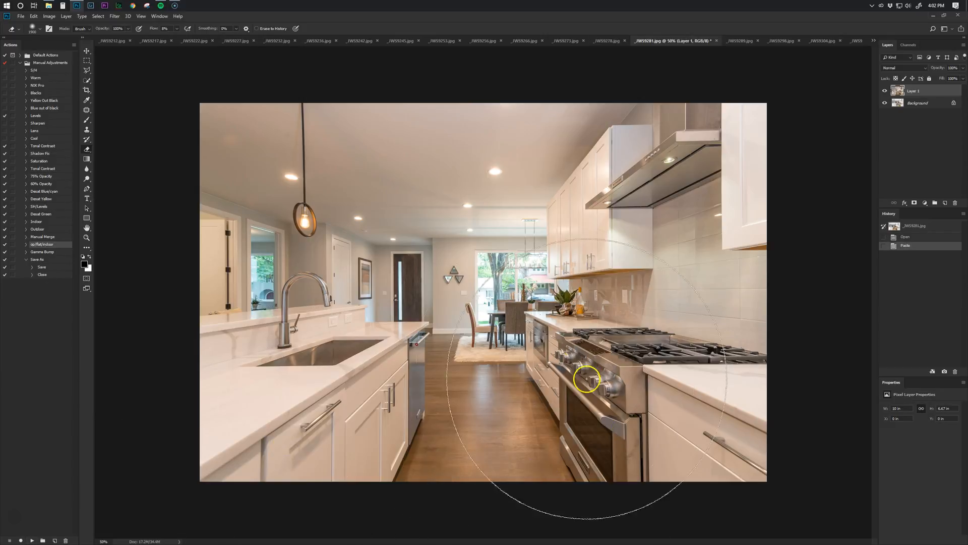
pyautogui.moveTo(476, 297)
pyautogui.mouseDown()
pyautogui.moveTo(544, 258)
pyautogui.moveTo(673, 254)
pyautogui.moveTo(704, 375)
pyautogui.moveTo(418, 269)
pyautogui.mouseUp()
pyautogui.moveTo(364, 257)
pyautogui.mouseDown()
pyautogui.moveTo(252, 291)
pyautogui.moveTo(282, 310)
pyautogui.mouseUp()
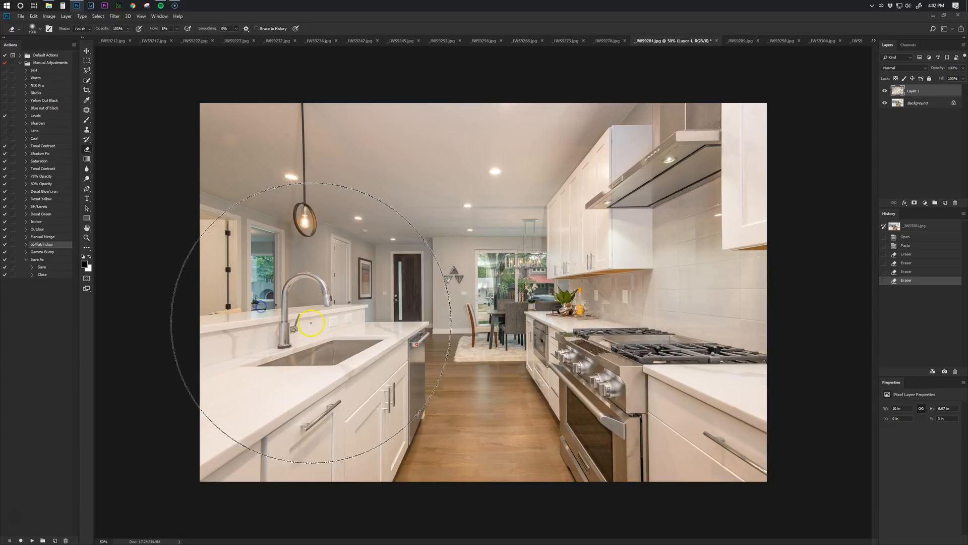
pyautogui.scroll(10, 446, 273)
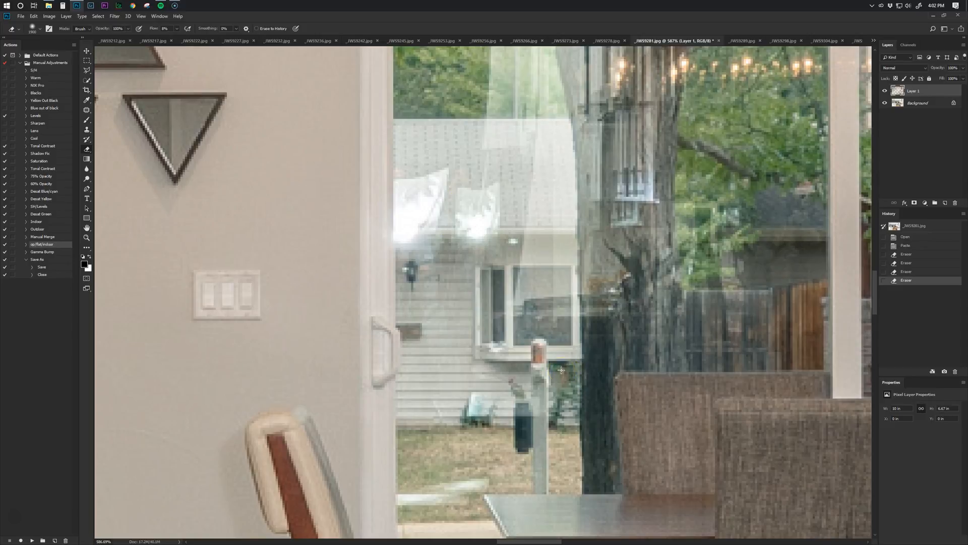
pyautogui.scroll(-10, 341, 277)
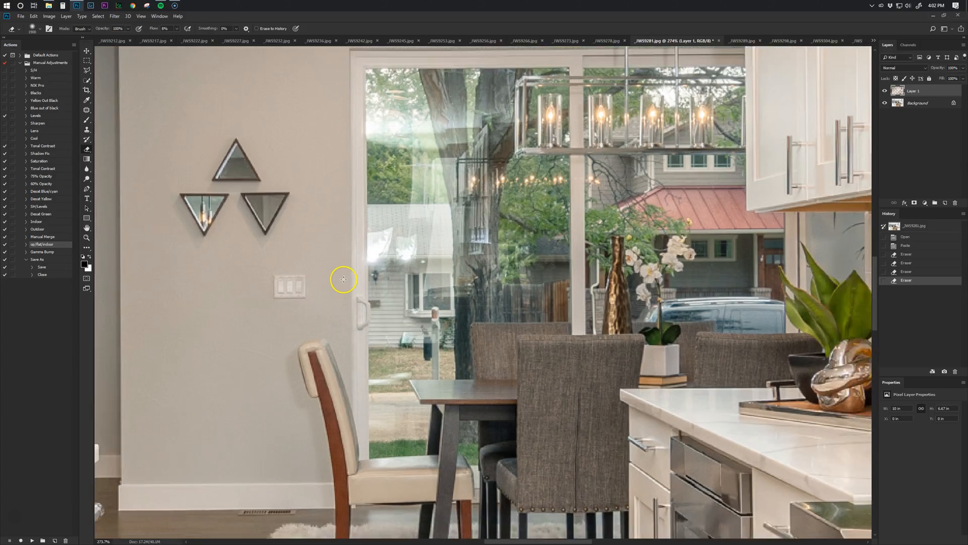
pyautogui.scroll(-3, 359, 290)
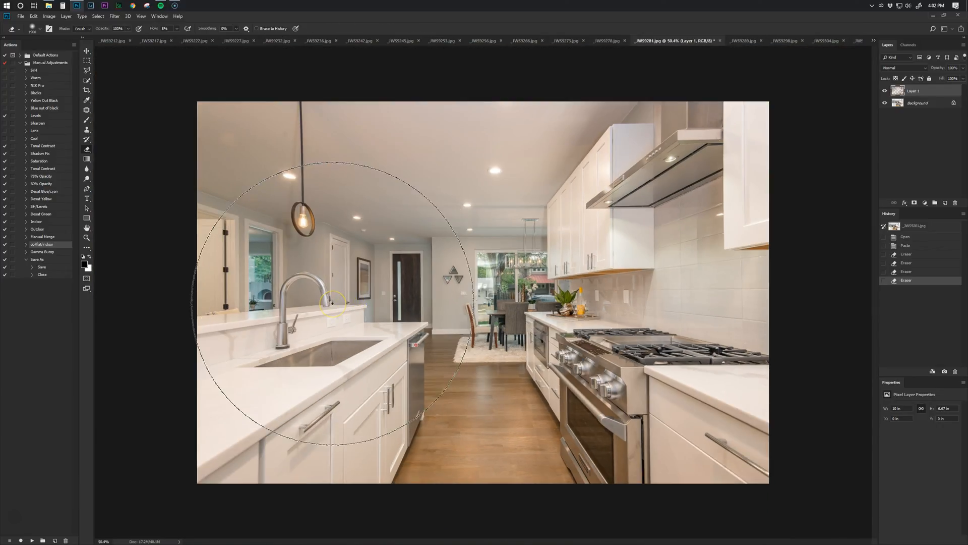
pyautogui.scroll(-1, 403, 297)
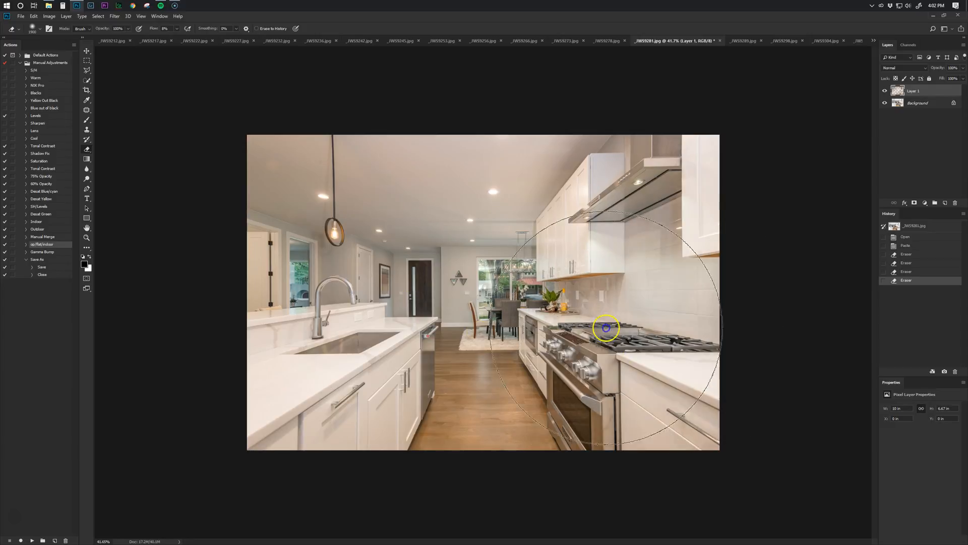
# Erase the warm-toned Layer 1 over the dining area, counters, cabinets, range hood and ceiling in _JWS9289.jpg with the large soft Eraser.
pyautogui.hotkey('ctrl', 'Tab')
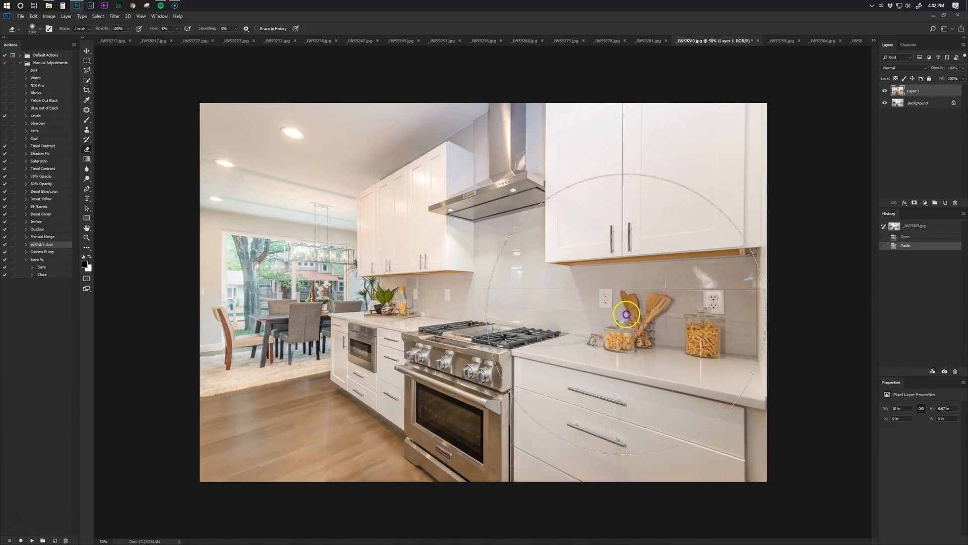
pyautogui.moveTo(192, 294); pyautogui.dragTo(193, 293)
pyautogui.moveTo(231, 275)
pyautogui.mouseDown()
pyautogui.moveTo(267, 263)
pyautogui.moveTo(247, 273)
pyautogui.moveTo(238, 360)
pyautogui.mouseUp()
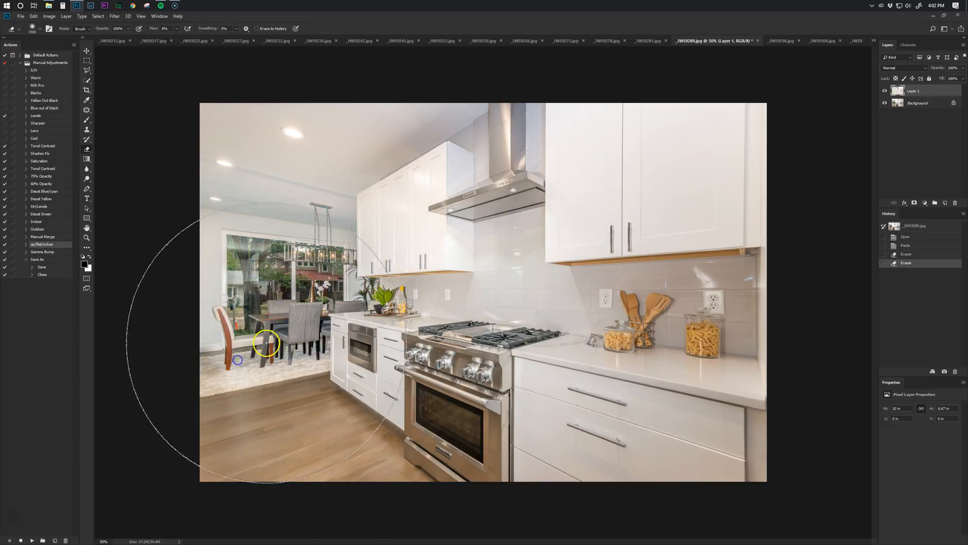
pyautogui.click(906, 254)
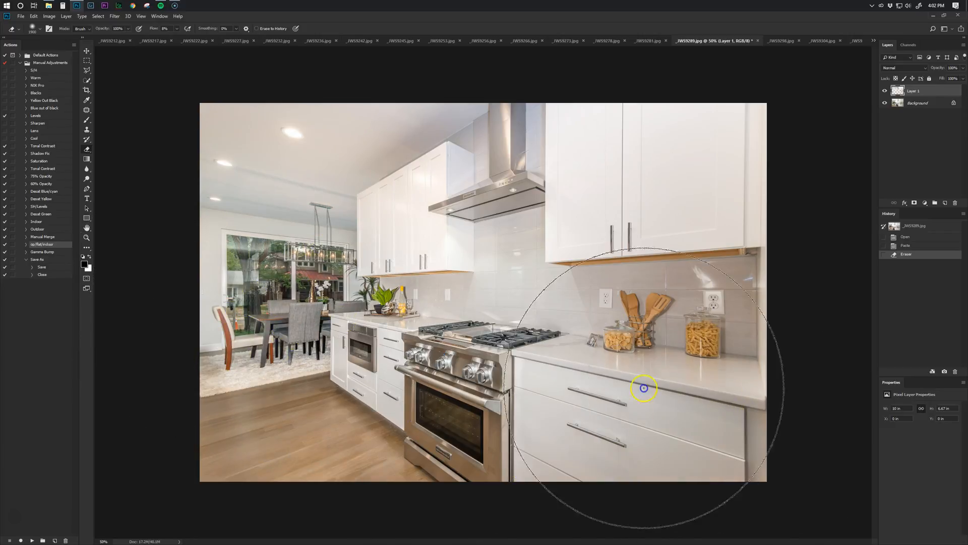
pyautogui.moveTo(644, 388)
pyautogui.mouseDown()
pyautogui.moveTo(665, 307)
pyautogui.moveTo(724, 235)
pyautogui.mouseUp()
pyautogui.click(506, 164)
pyautogui.click(268, 140)
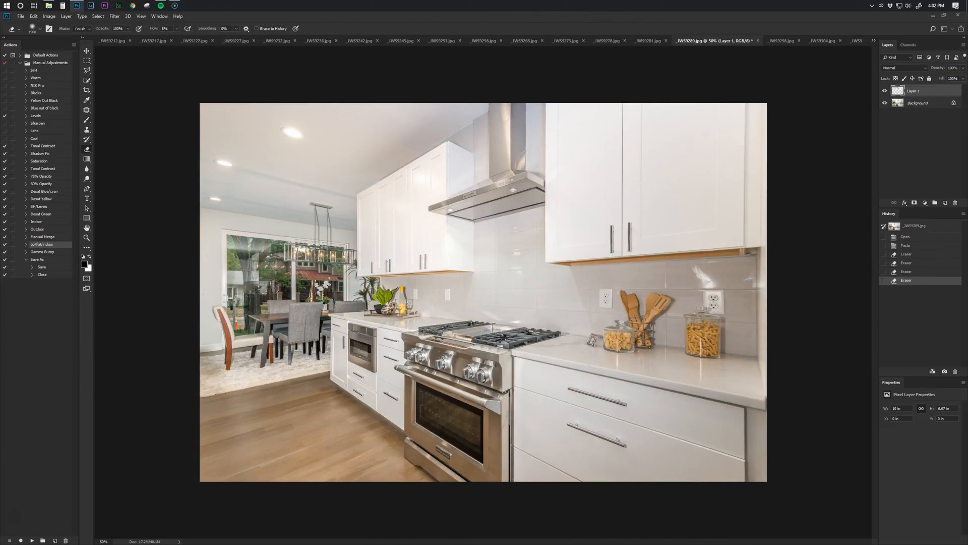
# Erase the warm-toned Layer 1 across the island, back window and refrigerator in _JWS9298.jpg with the large soft Eraser.
pyautogui.hotkey('ctrl', 'Tab')
pyautogui.moveTo(323, 358)
pyautogui.mouseDown()
pyautogui.moveTo(279, 260)
pyautogui.moveTo(309, 190)
pyautogui.moveTo(289, 161)
pyautogui.moveTo(643, 188)
pyautogui.moveTo(714, 213)
pyautogui.moveTo(691, 339)
pyautogui.moveTo(648, 432)
pyautogui.moveTo(709, 316)
pyautogui.mouseUp()
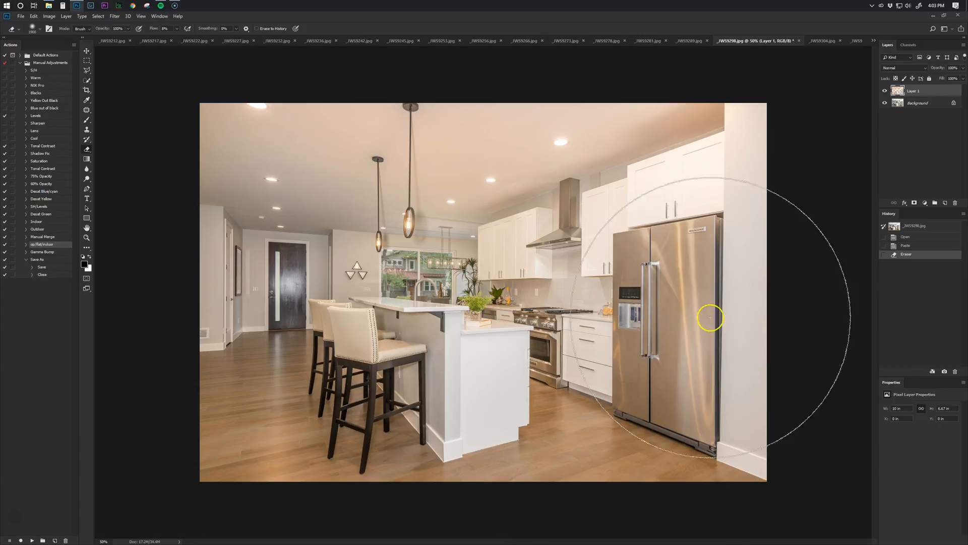
pyautogui.click(421, 283)
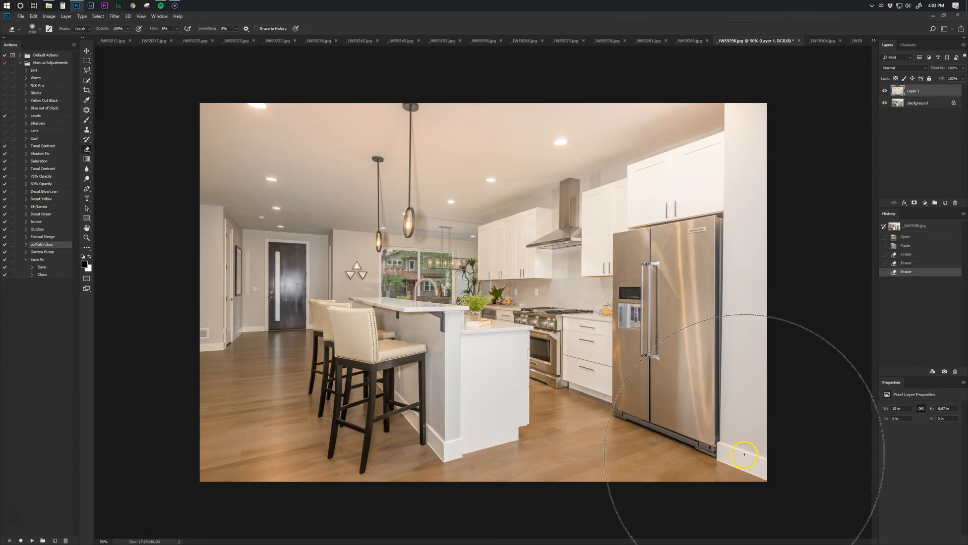
# Shrink the Eraser brush and erase Layer 1 over the back window behind the island in _JWS9298.jpg.
pyautogui.press('[')
pyautogui.press('[')
pyautogui.press('[')
pyautogui.press('[')
pyautogui.press('[')
pyautogui.press('[')
pyautogui.press('[')
pyautogui.press('[')
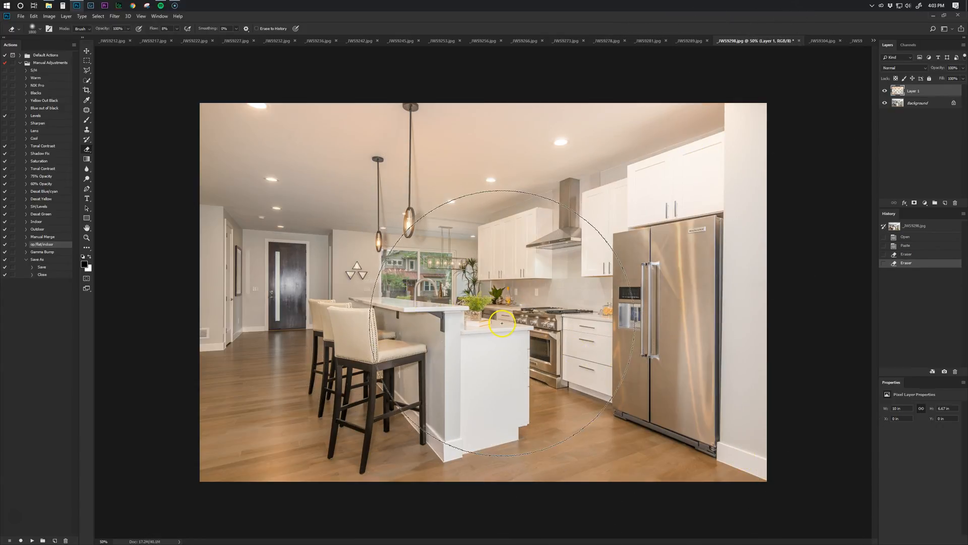
pyautogui.press('[')
pyautogui.press('[')
pyautogui.press('[')
pyautogui.press('[')
pyautogui.press('[')
pyautogui.press('[')
pyautogui.press('[')
pyautogui.press('[')
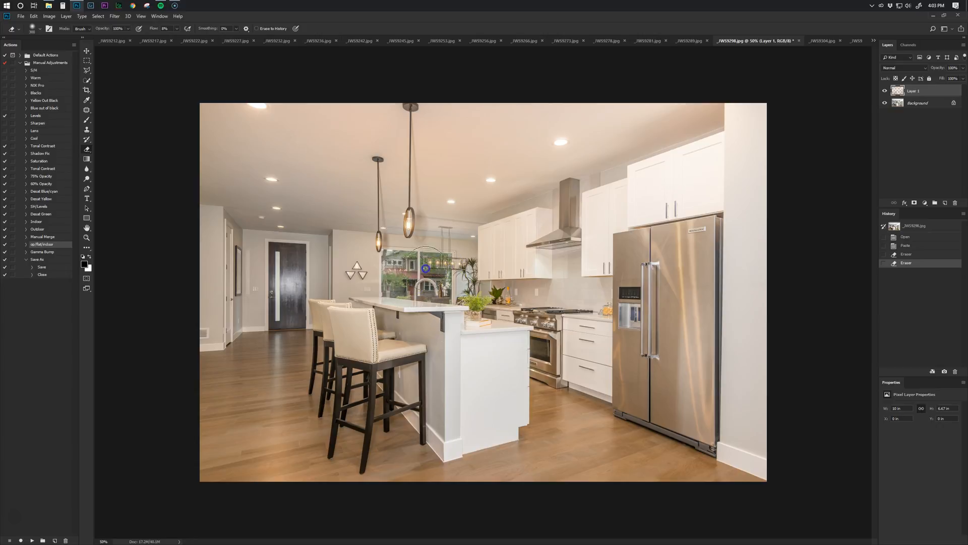
pyautogui.moveTo(387, 276)
pyautogui.mouseDown()
pyautogui.moveTo(401, 291)
pyautogui.moveTo(467, 293)
pyautogui.mouseUp()
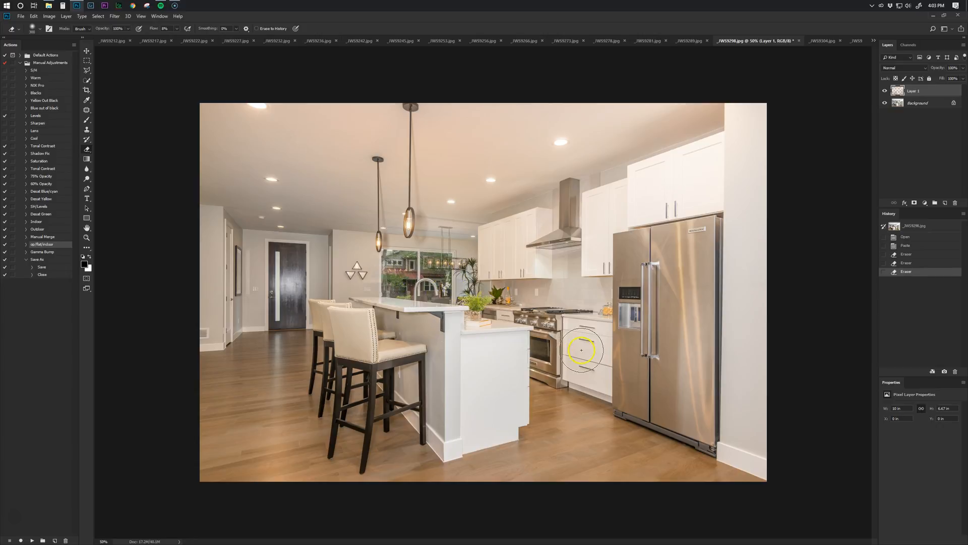
pyautogui.press('F5')
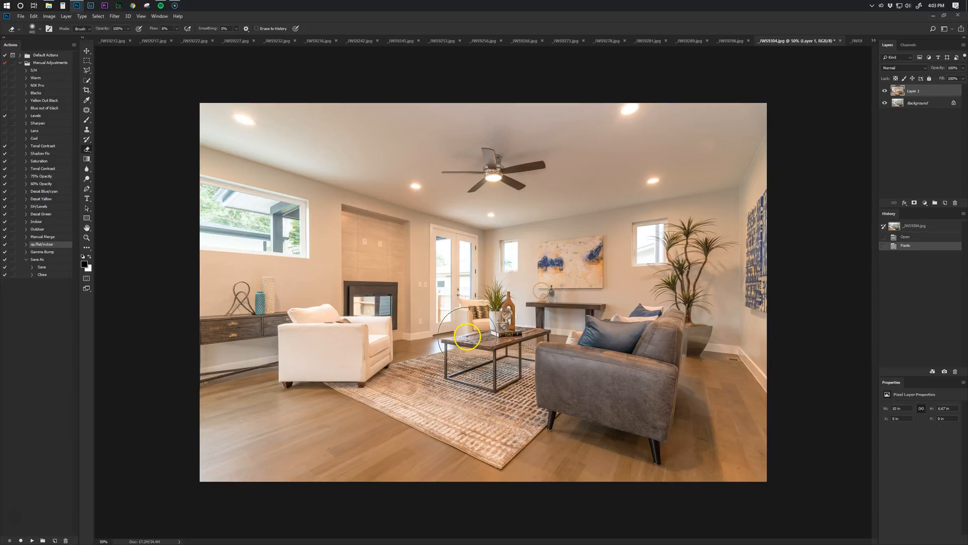
# Enlarge the Eraser brush and erase the warm-toned Layer 1 over the walls, windows, ceiling fan and floor in _JWS9304.jpg.
pyautogui.press(']')
pyautogui.press(']')
pyautogui.press(']')
pyautogui.press(']')
pyautogui.press(']')
pyautogui.press(']')
pyautogui.press(']')
pyautogui.press(']')
pyautogui.press(']')
pyautogui.press(']')
pyautogui.press(']')
pyautogui.moveTo(453, 320)
pyautogui.mouseDown()
pyautogui.moveTo(477, 275)
pyautogui.moveTo(327, 246)
pyautogui.moveTo(331, 277)
pyautogui.moveTo(643, 288)
pyautogui.moveTo(637, 270)
pyautogui.moveTo(391, 292)
pyautogui.moveTo(343, 186)
pyautogui.moveTo(353, 187)
pyautogui.mouseUp()
pyautogui.moveTo(507, 191)
pyautogui.mouseDown()
pyautogui.moveTo(486, 184)
pyautogui.moveTo(499, 184)
pyautogui.mouseUp()
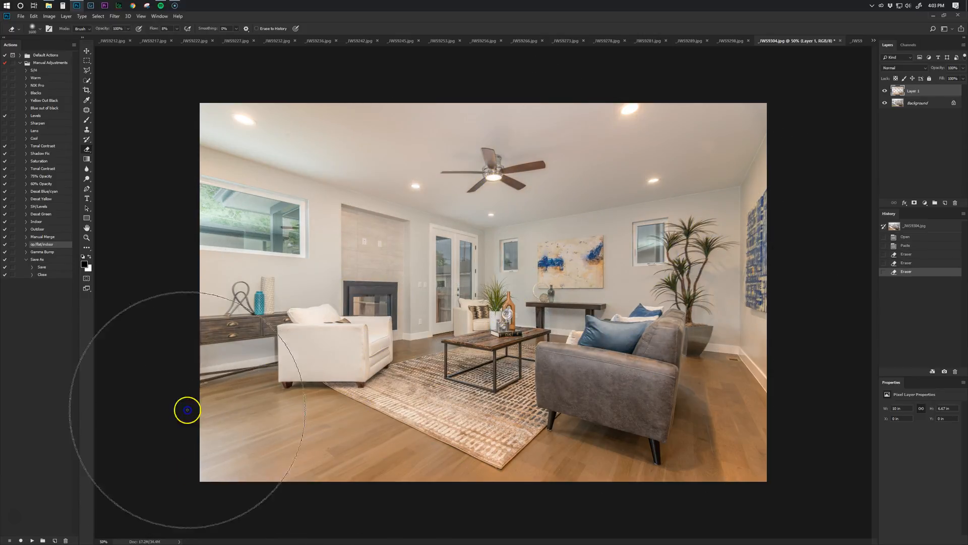
pyautogui.moveTo(506, 490)
pyautogui.mouseDown()
pyautogui.moveTo(774, 453)
pyautogui.moveTo(733, 441)
pyautogui.moveTo(732, 403)
pyautogui.mouseUp()
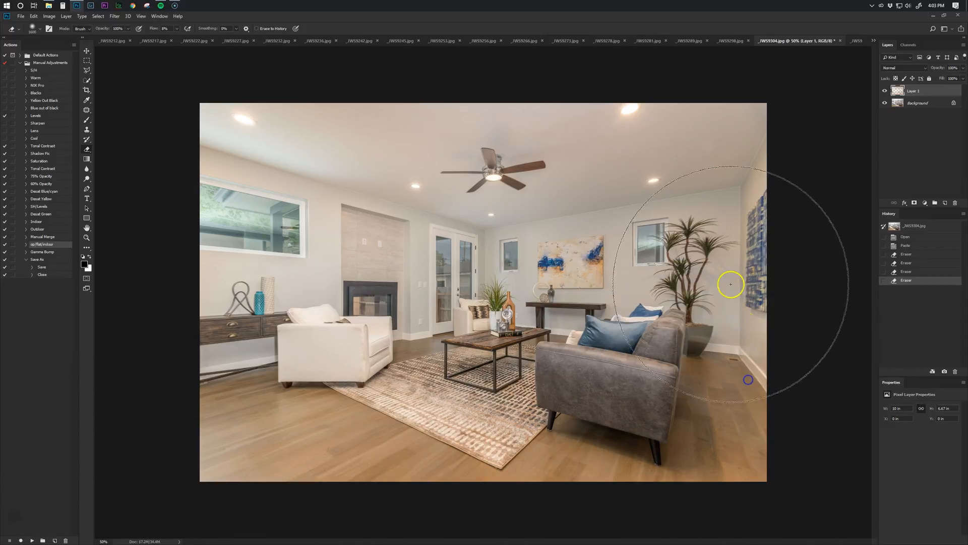
pyautogui.moveTo(731, 284); pyautogui.dragTo(731, 266)
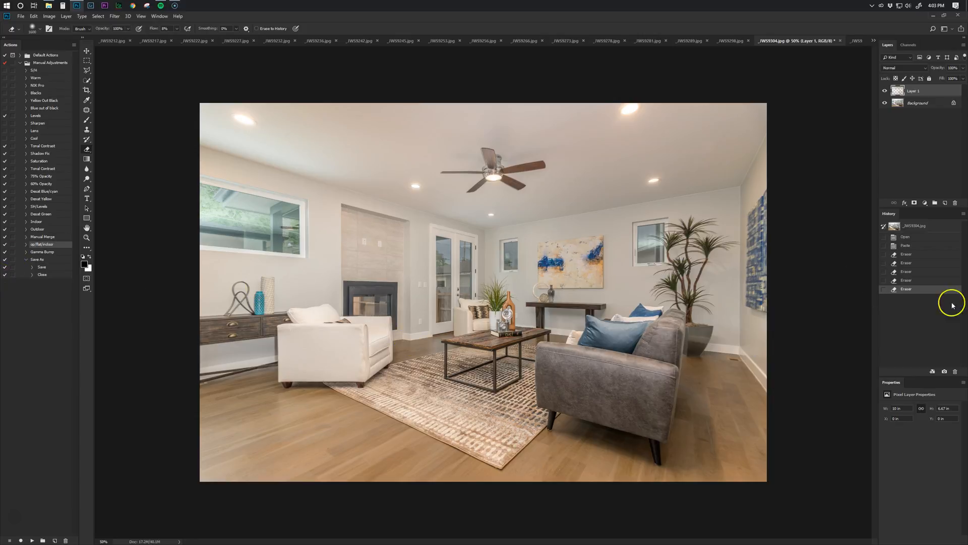
# Inspect the layer alignment around the plant, coffee table and armchair up close, and nudge Layer 1 slightly left with the Move tool.
pyautogui.scroll(2, 754, 215)
pyautogui.scroll(6, 747, 217)
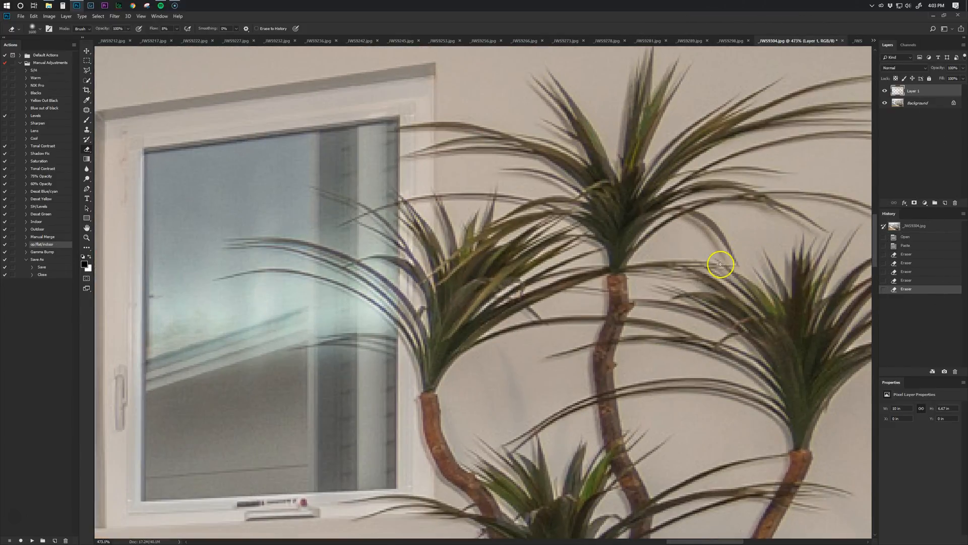
pyautogui.moveTo(192, 423); pyautogui.dragTo(772, 247)
pyautogui.moveTo(287, 491); pyautogui.dragTo(690, 298)
pyautogui.moveTo(303, 468); pyautogui.dragTo(636, 295)
pyautogui.moveTo(346, 442); pyautogui.dragTo(547, 292)
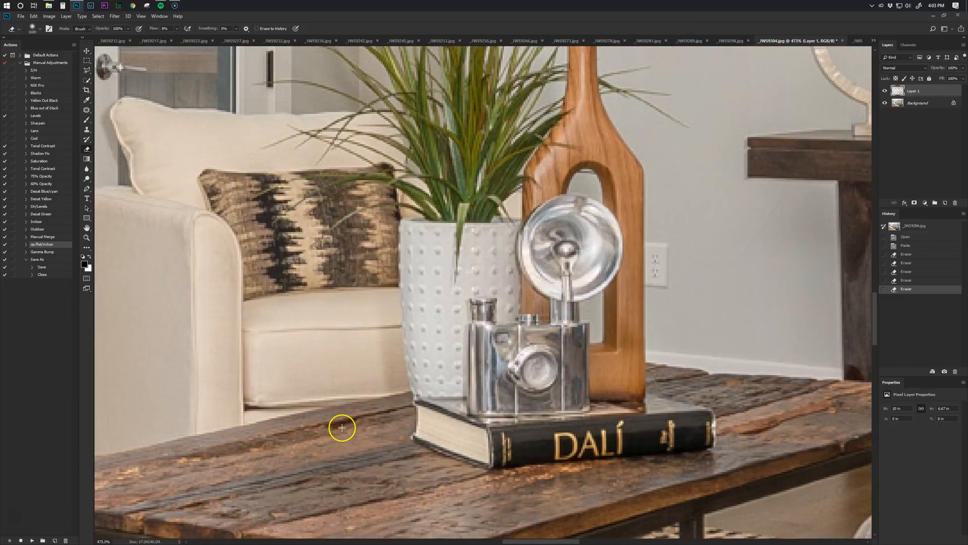
pyautogui.scroll(-2, 342, 428)
pyautogui.moveTo(258, 462); pyautogui.dragTo(705, 370)
pyautogui.moveTo(232, 395); pyautogui.dragTo(635, 294)
pyautogui.press('v')
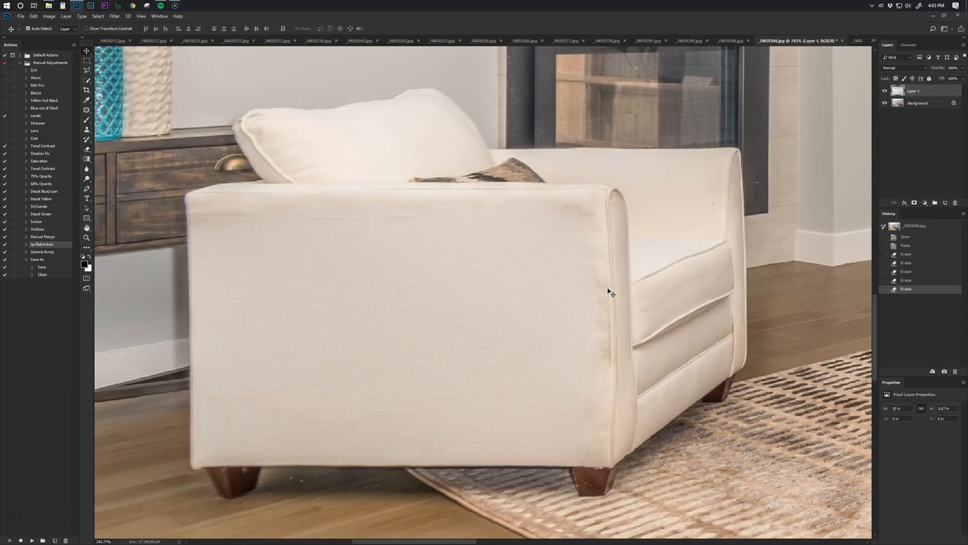
pyautogui.press('Left')
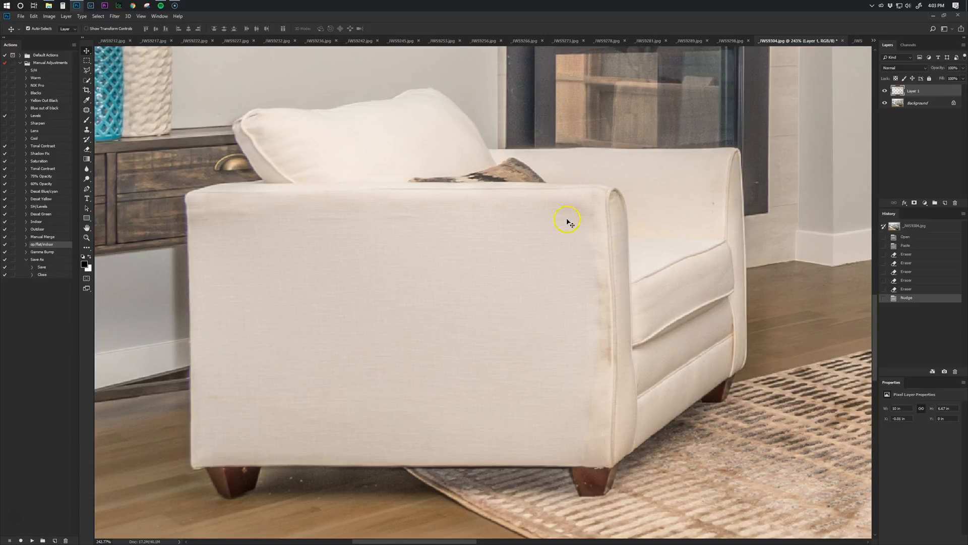
# Erase more of Layer 1 over the wall beside the fireplace in _JWS9304.jpg and review the whole living room.
pyautogui.scroll(-5, 567, 221)
pyautogui.press('e')
pyautogui.moveTo(515, 156); pyautogui.dragTo(540, 209)
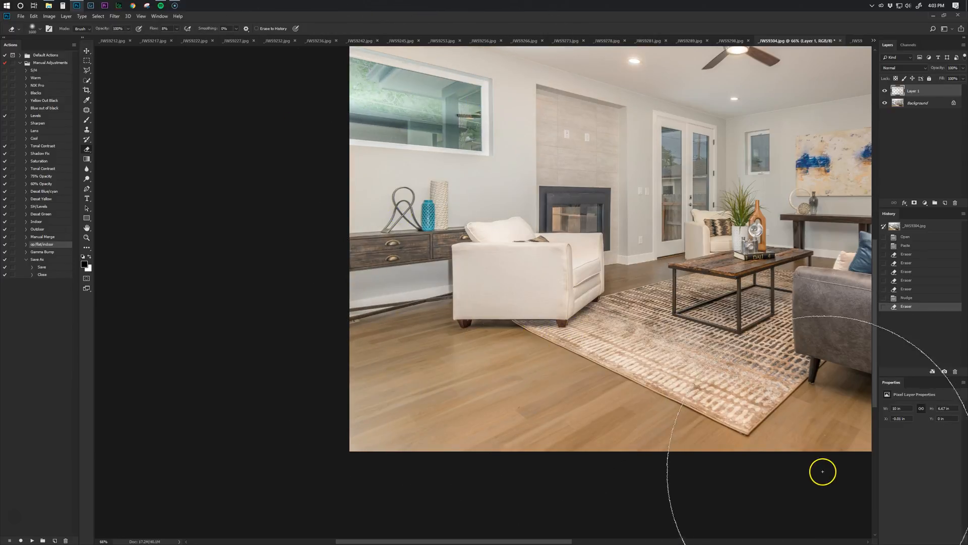
pyautogui.press('v')
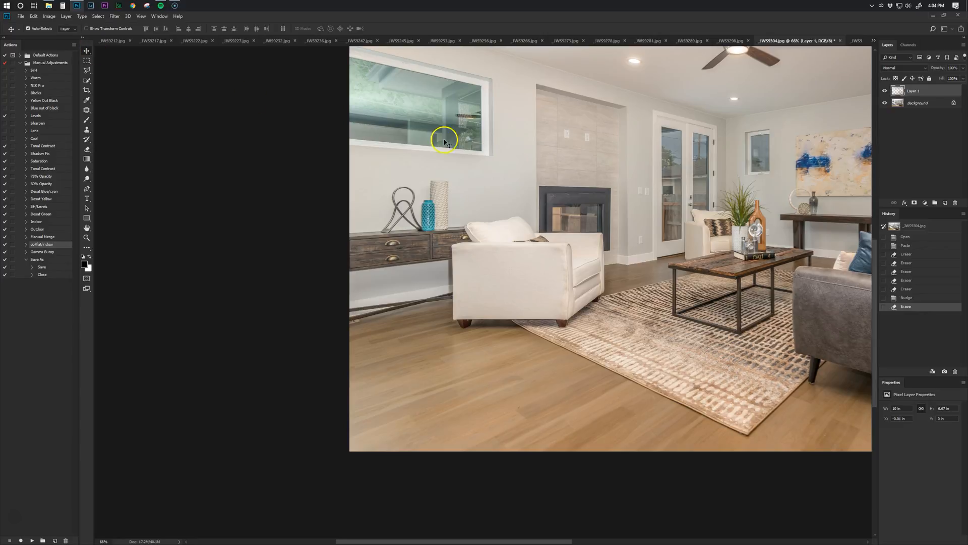
pyautogui.moveTo(672, 221); pyautogui.dragTo(443, 288)
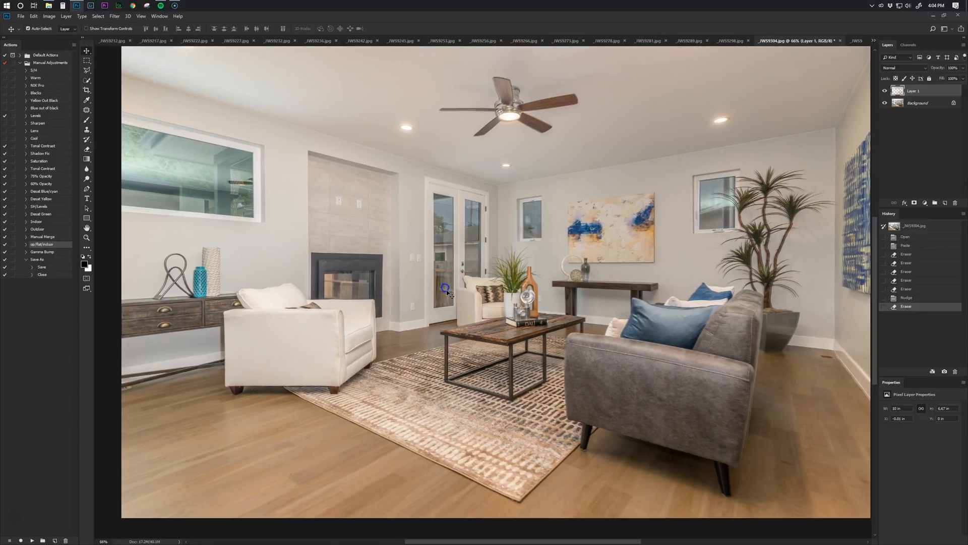
pyautogui.scroll(-3, 464, 305)
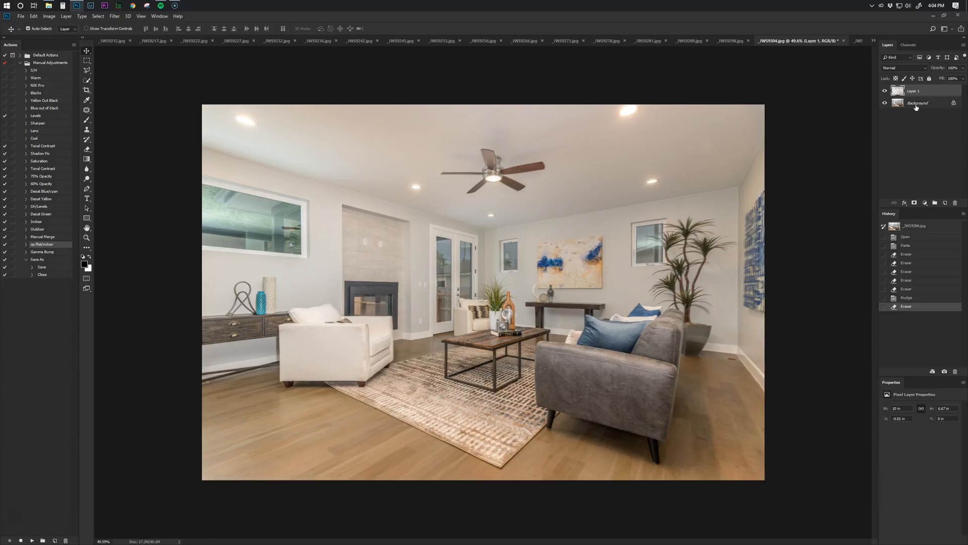
# Merge Layer 1 down into the Background of _JWS9304.jpg and choose the Indoor action.
pyautogui.press('e')
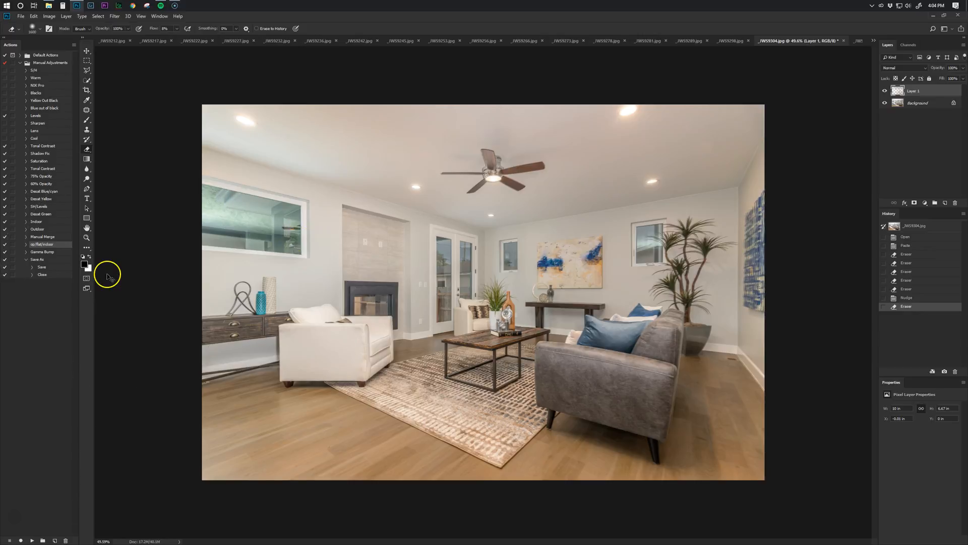
pyautogui.hotkey('ctrl', 'e')
pyautogui.click(38, 222)
# Erase the warm-toned Layer 1 over the fireplace wall, windows, French doors and coffee table in _JWS9308.jpg.
pyautogui.hotkey('ctrl', 'Tab')
pyautogui.moveTo(403, 322)
pyautogui.mouseDown()
pyautogui.moveTo(296, 385)
pyautogui.moveTo(355, 378)
pyautogui.moveTo(483, 286)
pyautogui.moveTo(591, 279)
pyautogui.moveTo(559, 267)
pyautogui.mouseUp()
pyautogui.moveTo(275, 173)
pyautogui.mouseDown()
pyautogui.moveTo(210, 264)
pyautogui.moveTo(287, 181)
pyautogui.moveTo(244, 227)
pyautogui.mouseUp()
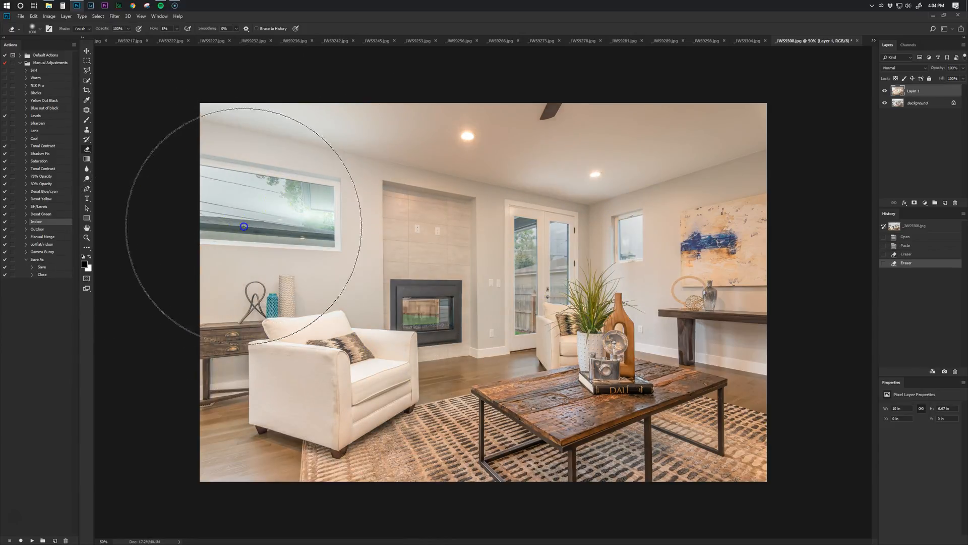
pyautogui.moveTo(633, 296); pyautogui.dragTo(630, 233)
pyautogui.moveTo(645, 274); pyautogui.dragTo(627, 223)
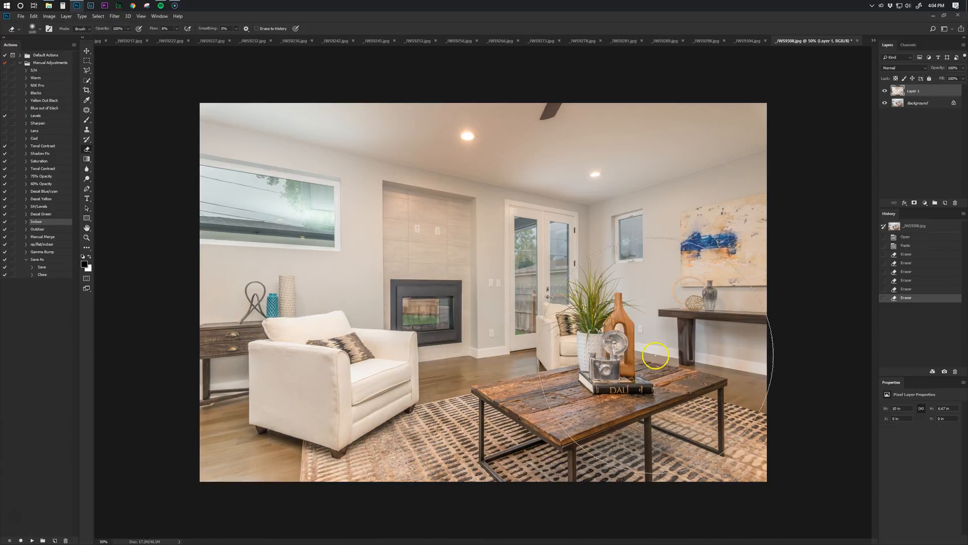
# Return _JWS9308.jpg to its last Eraser history state, merge Layer 1 down and apply the Indoor action to the merged photo.
pyautogui.hotkey('ctrl', 'Tab')
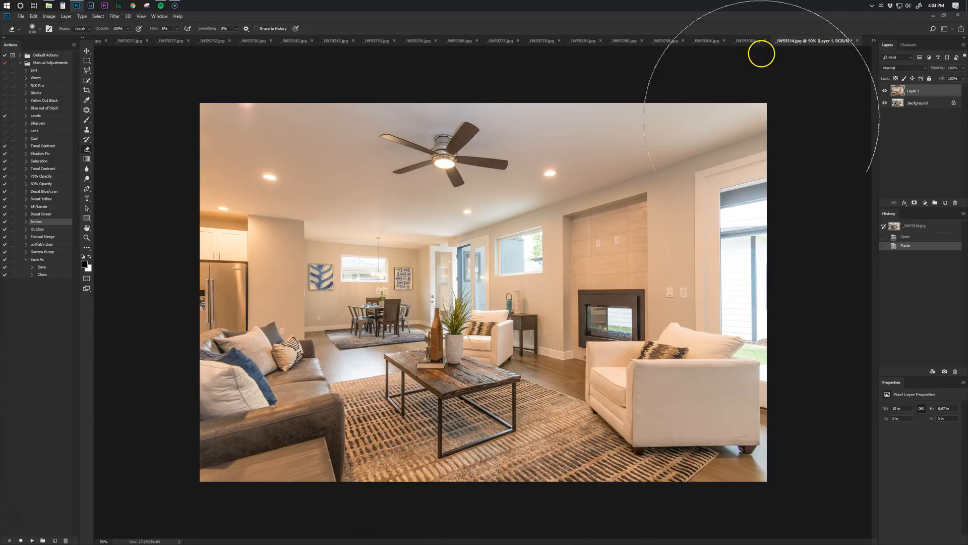
pyautogui.click(740, 41)
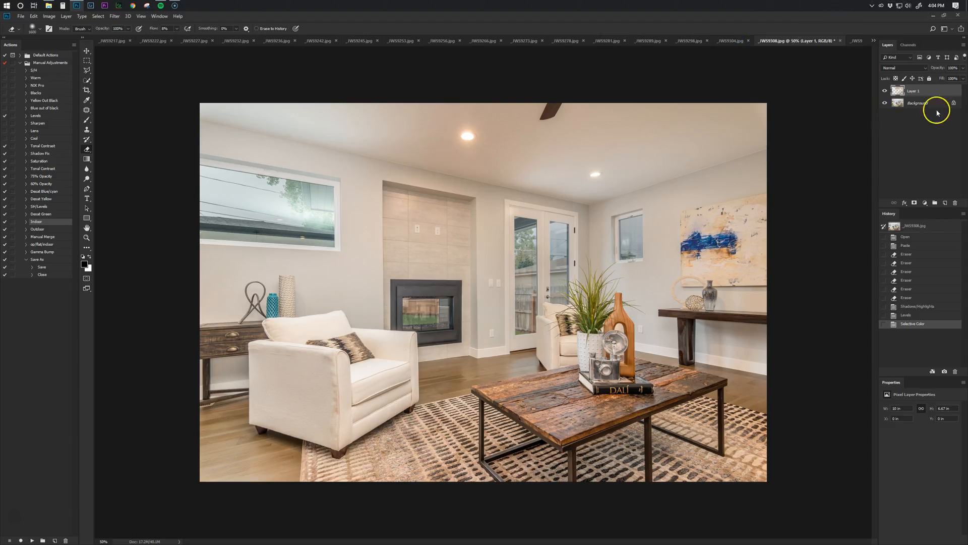
pyautogui.click(918, 297)
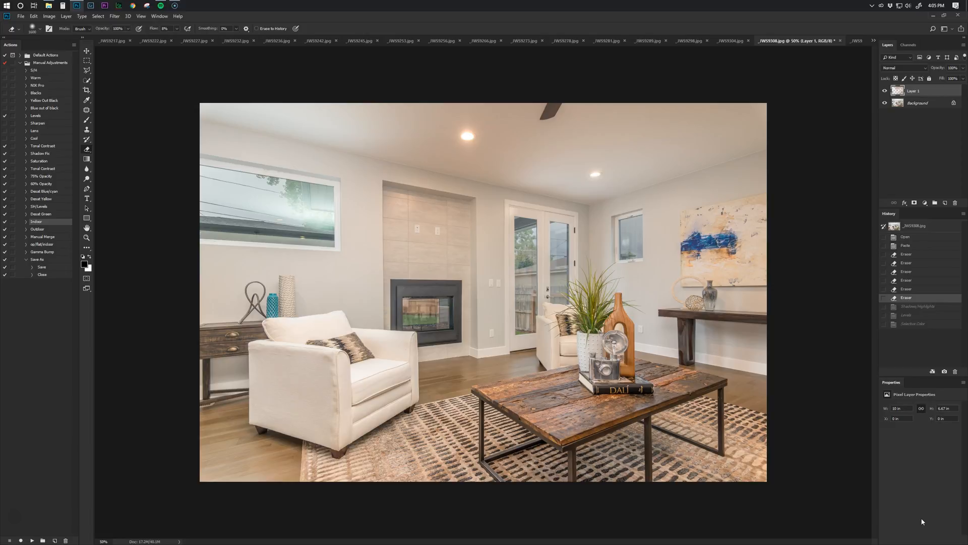
pyautogui.click(936, 491)
pyautogui.click(20, 236)
pyautogui.hotkey('ctrl', 'e')
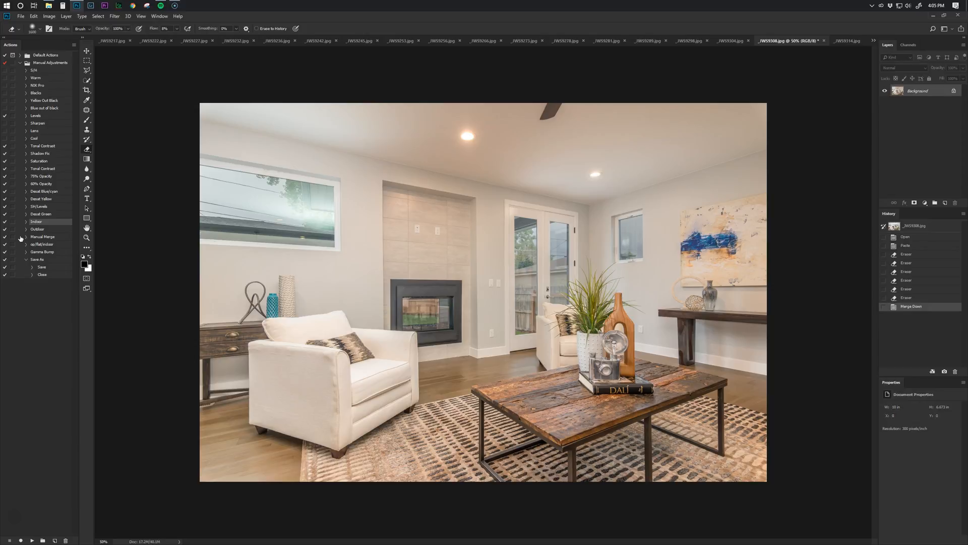
pyautogui.hotkey('ctrl', 'Tab')
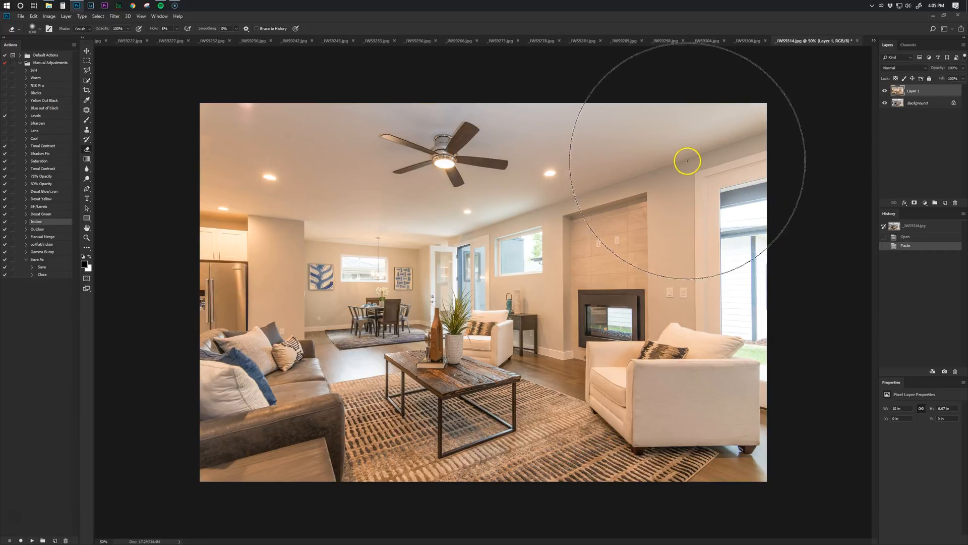
pyautogui.click(740, 42)
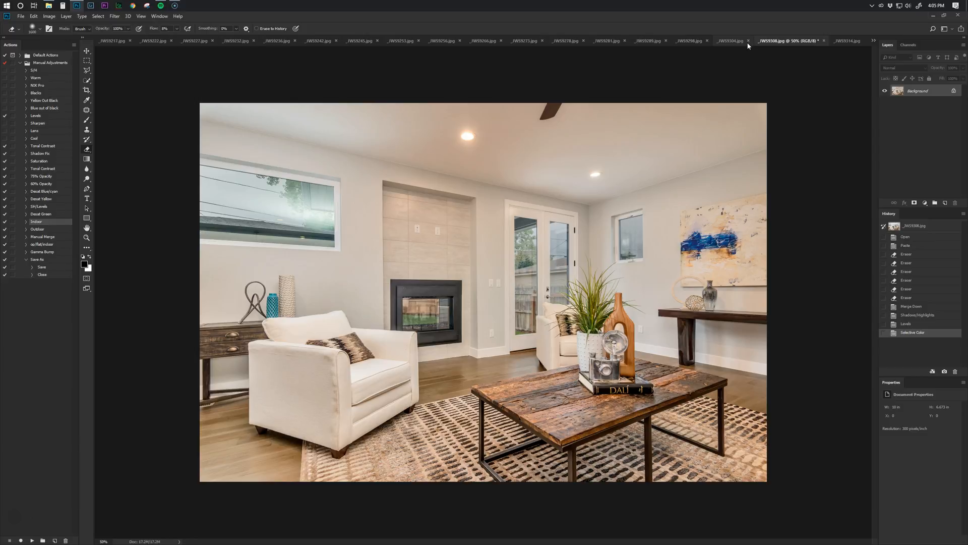
# Erase the warm-toned Layer 1 over the living room in _JWS9314.jpg, redoing the ceiling fan stroke, and run the op/flat/indoor action.
pyautogui.hotkey('ctrl', 'Tab')
pyautogui.moveTo(591, 210)
pyautogui.mouseDown()
pyautogui.moveTo(268, 432)
pyautogui.moveTo(237, 368)
pyautogui.moveTo(210, 167)
pyautogui.moveTo(241, 277)
pyautogui.moveTo(615, 333)
pyautogui.moveTo(332, 422)
pyautogui.moveTo(580, 272)
pyautogui.mouseUp()
pyautogui.moveTo(469, 197); pyautogui.dragTo(435, 155)
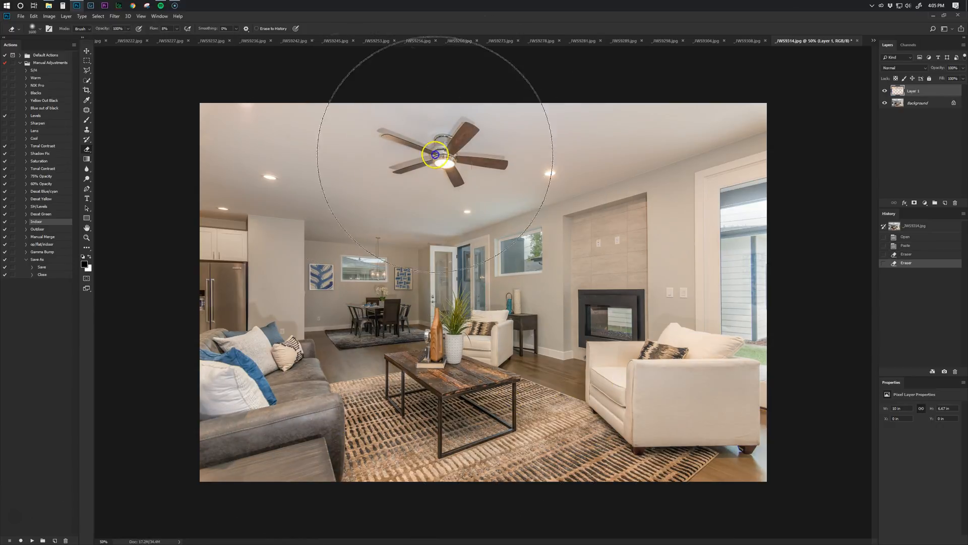
pyautogui.hotkey('ctrl', 'z')
pyautogui.moveTo(791, 388)
pyautogui.mouseDown()
pyautogui.moveTo(637, 173)
pyautogui.moveTo(367, 292)
pyautogui.moveTo(164, 440)
pyautogui.mouseUp()
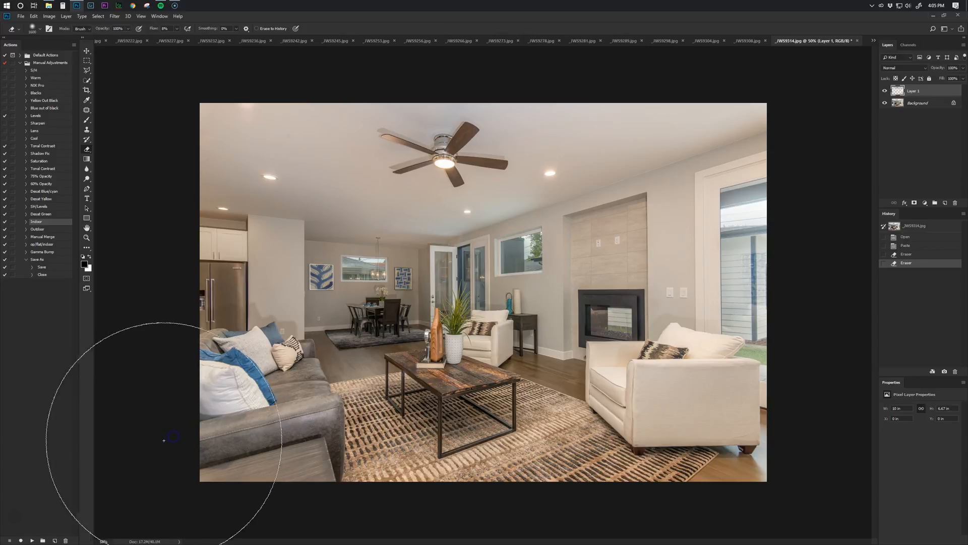
pyautogui.keyDown('ctrl'); pyautogui.doubleClick(54, 246); pyautogui.keyUp('ctrl')
# Erase the warm-toned Layer 1 over the carpet, windows, bed, ceiling and walls in _JWS9323.jpg and run the finishing action.
pyautogui.moveTo(682, 414)
pyautogui.mouseDown()
pyautogui.moveTo(412, 417)
pyautogui.moveTo(587, 422)
pyautogui.mouseUp()
pyautogui.moveTo(706, 353)
pyautogui.mouseDown()
pyautogui.moveTo(787, 263)
pyautogui.moveTo(720, 297)
pyautogui.moveTo(656, 355)
pyautogui.moveTo(696, 336)
pyautogui.moveTo(462, 262)
pyautogui.moveTo(522, 272)
pyautogui.mouseUp()
pyautogui.moveTo(463, 261); pyautogui.dragTo(454, 283)
pyautogui.moveTo(383, 306)
pyautogui.mouseDown()
pyautogui.moveTo(240, 304)
pyautogui.moveTo(235, 328)
pyautogui.mouseUp()
pyautogui.moveTo(369, 497)
pyautogui.mouseDown()
pyautogui.moveTo(768, 457)
pyautogui.moveTo(636, 502)
pyautogui.moveTo(649, 147)
pyautogui.moveTo(800, 60)
pyautogui.mouseUp()
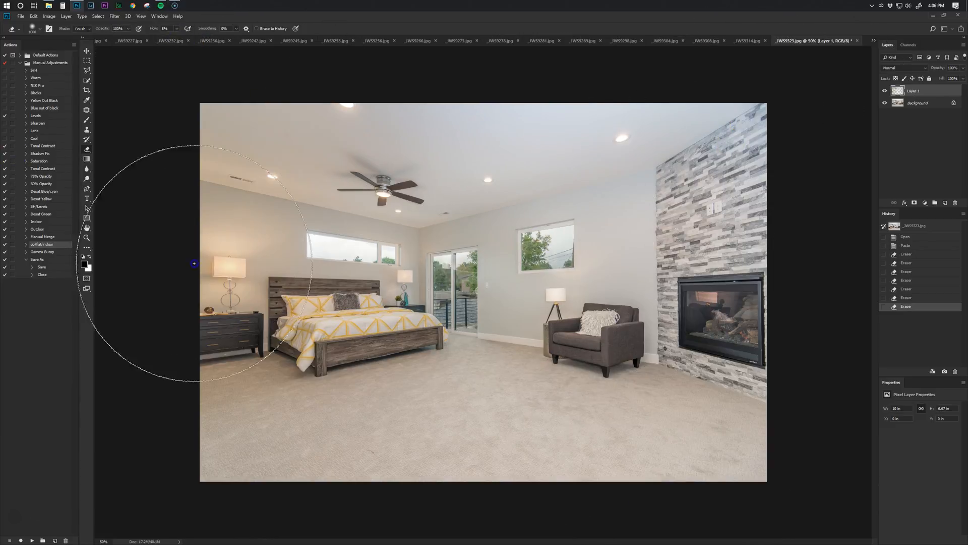
pyautogui.moveTo(194, 263); pyautogui.dragTo(253, 74)
pyautogui.press('F2')
# Erase the warm-toned Layer 1 across _JWS9328.jpg with the large soft Eraser and run the finishing action.
pyautogui.hotkey('ctrl', 'Tab')
pyautogui.moveTo(256, 349)
pyautogui.mouseDown()
pyautogui.moveTo(449, 452)
pyautogui.moveTo(393, 256)
pyautogui.moveTo(411, 309)
pyautogui.moveTo(425, 315)
pyautogui.moveTo(566, 229)
pyautogui.moveTo(220, 182)
pyautogui.moveTo(825, 270)
pyautogui.moveTo(229, 406)
pyautogui.moveTo(782, 324)
pyautogui.mouseUp()
pyautogui.press('F2')
# Erase the warm-toned Layer 1 over the bedroom in _JWS9331.jpg and the bathroom in _JWS9337.jpg, running the finishing action on each.
pyautogui.hotkey('ctrl', 'Tab')
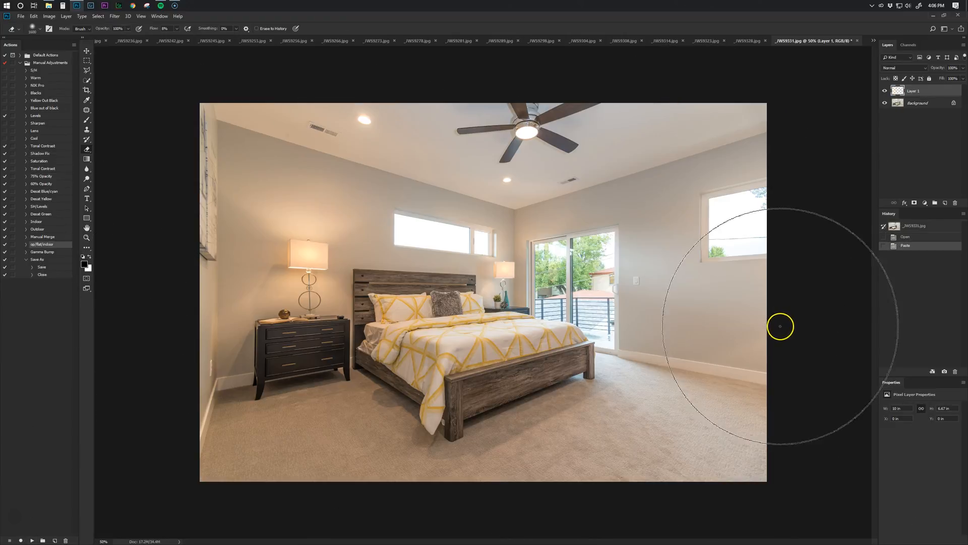
pyautogui.moveTo(340, 218)
pyautogui.mouseDown()
pyautogui.moveTo(682, 300)
pyautogui.moveTo(650, 302)
pyautogui.mouseUp()
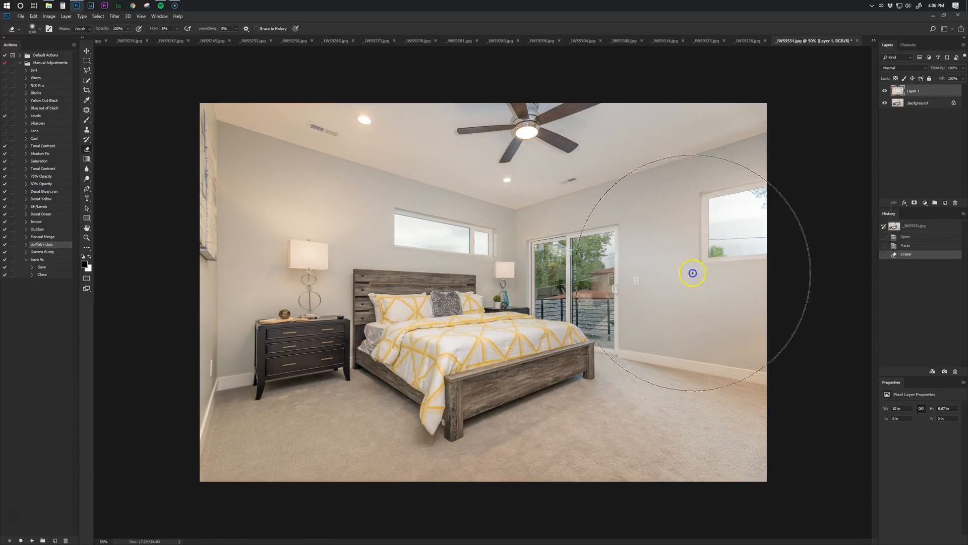
pyautogui.moveTo(693, 273); pyautogui.dragTo(686, 207)
pyautogui.moveTo(592, 413)
pyautogui.mouseDown()
pyautogui.moveTo(149, 390)
pyautogui.moveTo(153, 277)
pyautogui.moveTo(356, 119)
pyautogui.mouseUp()
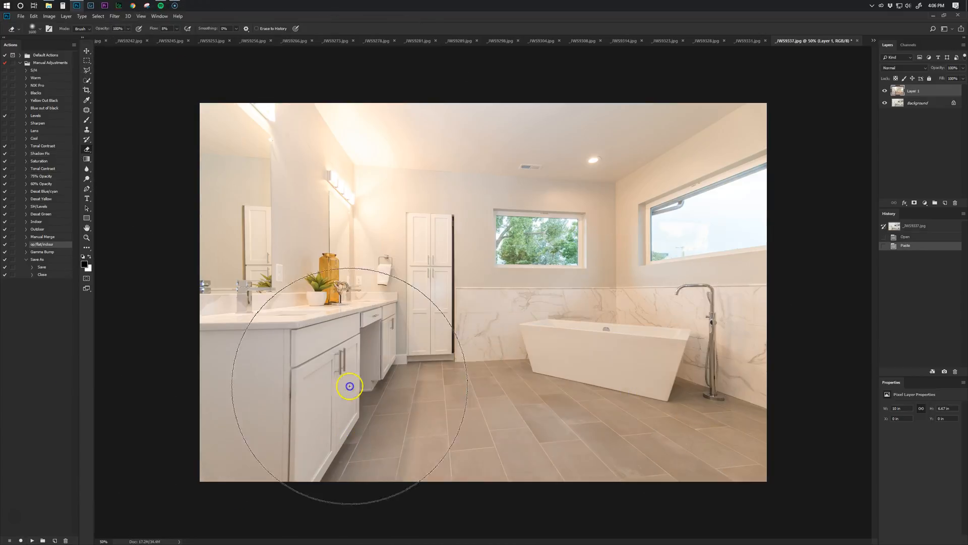
pyautogui.moveTo(349, 386)
pyautogui.mouseDown()
pyautogui.moveTo(668, 423)
pyautogui.moveTo(739, 222)
pyautogui.moveTo(735, 193)
pyautogui.moveTo(422, 173)
pyautogui.moveTo(450, 408)
pyautogui.moveTo(600, 385)
pyautogui.mouseUp()
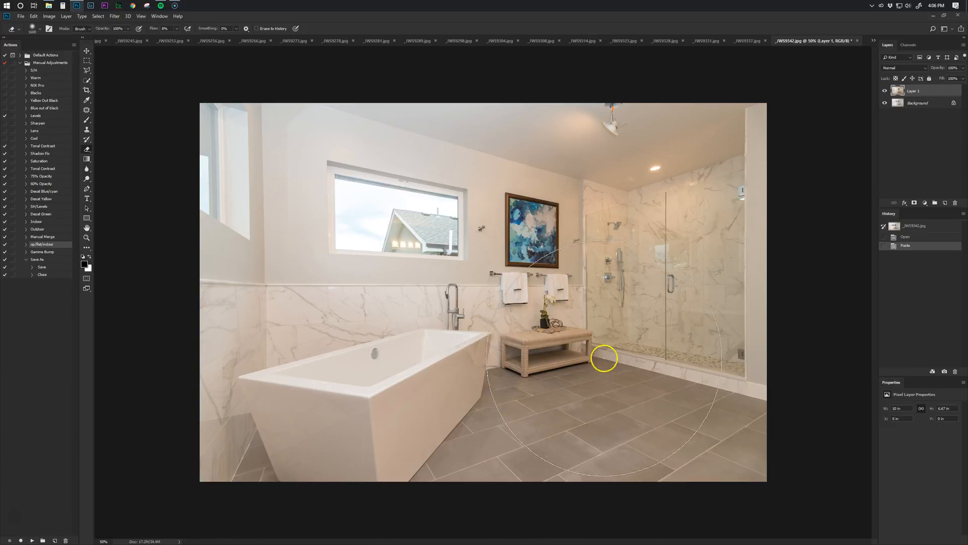
# Erase the warm-toned Layer 1 across the bathroom in _JWS9342.jpg, inspect the hanging ceiling light and run the op/flat/indoor action.
pyautogui.moveTo(604, 357)
pyautogui.mouseDown()
pyautogui.moveTo(696, 242)
pyautogui.moveTo(423, 270)
pyautogui.moveTo(274, 265)
pyautogui.moveTo(108, 160)
pyautogui.moveTo(250, 421)
pyautogui.moveTo(573, 475)
pyautogui.moveTo(788, 185)
pyautogui.moveTo(754, 146)
pyautogui.mouseUp()
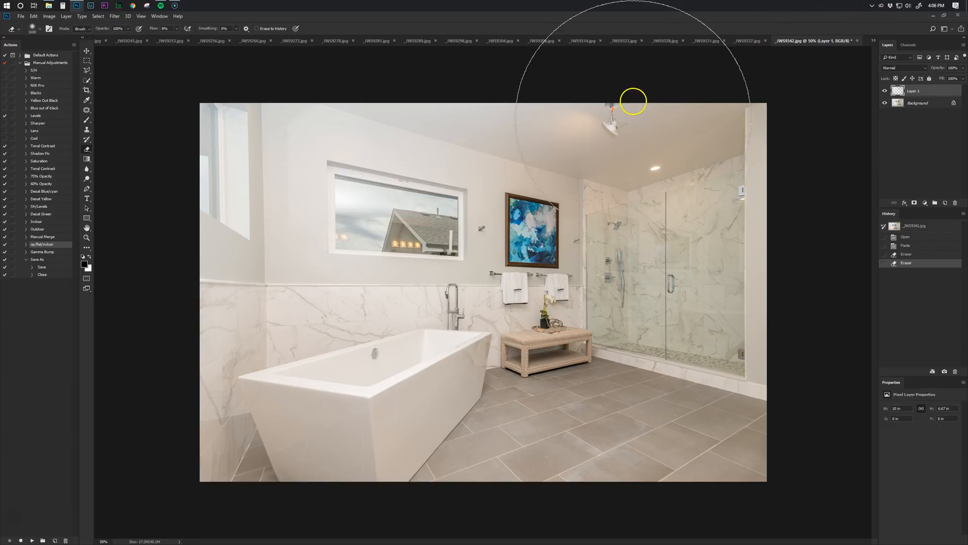
pyautogui.scroll(3, 644, 100)
pyautogui.scroll(4, 645, 100)
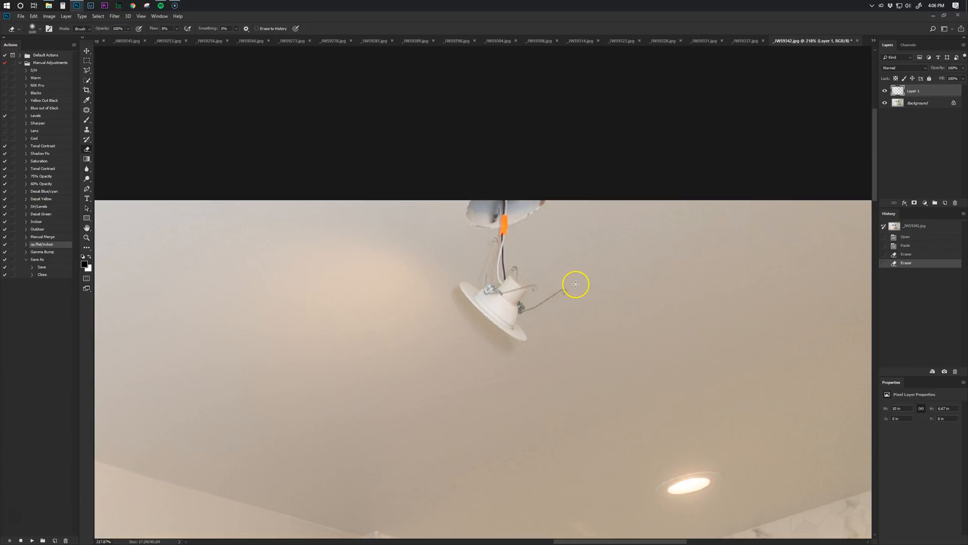
pyautogui.scroll(-3, 541, 297)
pyautogui.scroll(-10, 541, 298)
pyautogui.scroll(3, 577, 320)
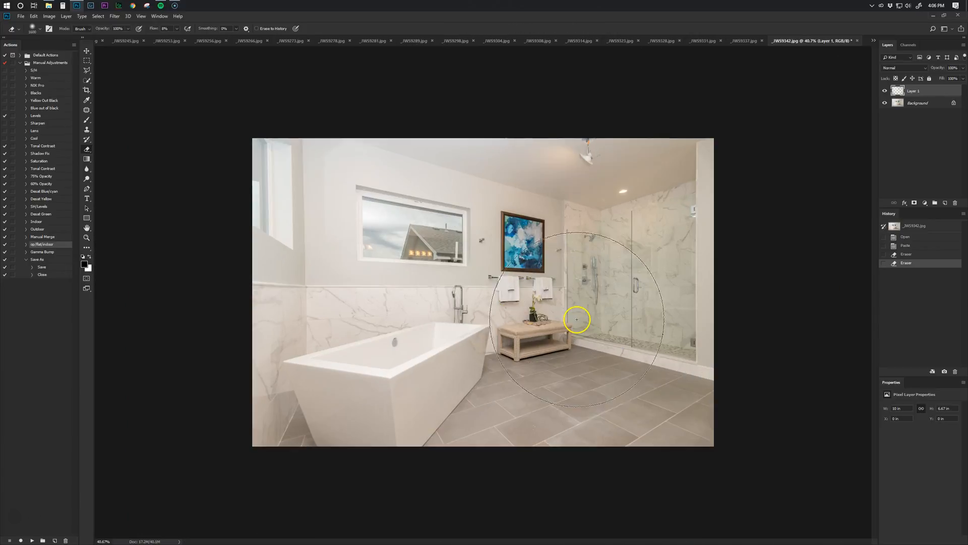
pyautogui.scroll(-1, 577, 320)
pyautogui.press('F5')
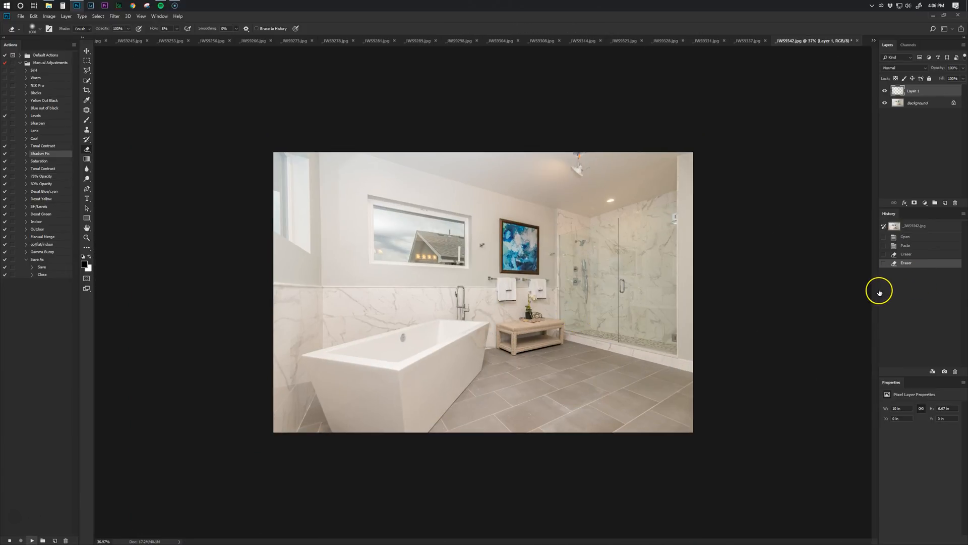
# Re-record the Save As action's Save step with _JWS9212.jpg as a JPEG in test photo shoot > New folder, and play the action.
pyautogui.hotkey('ctrl', 'Tab')
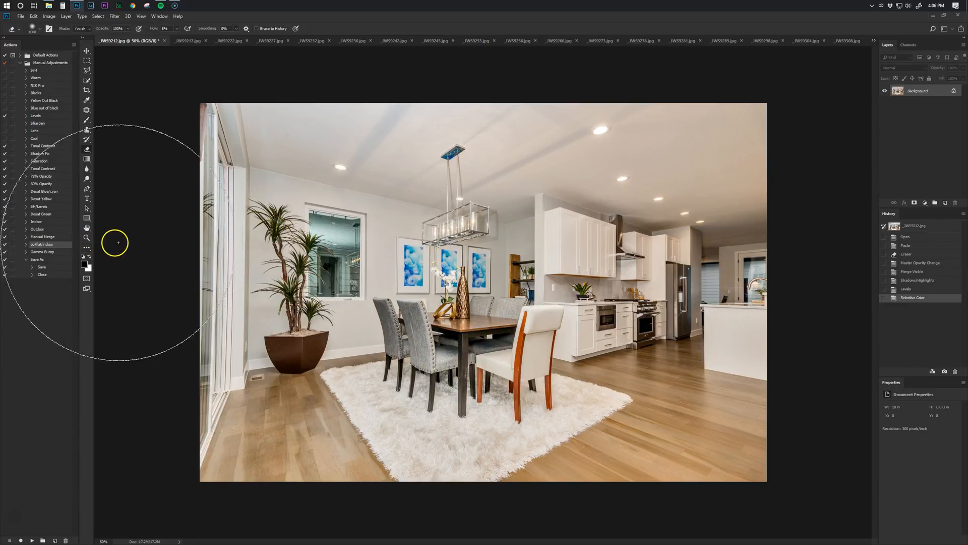
pyautogui.click(51, 259)
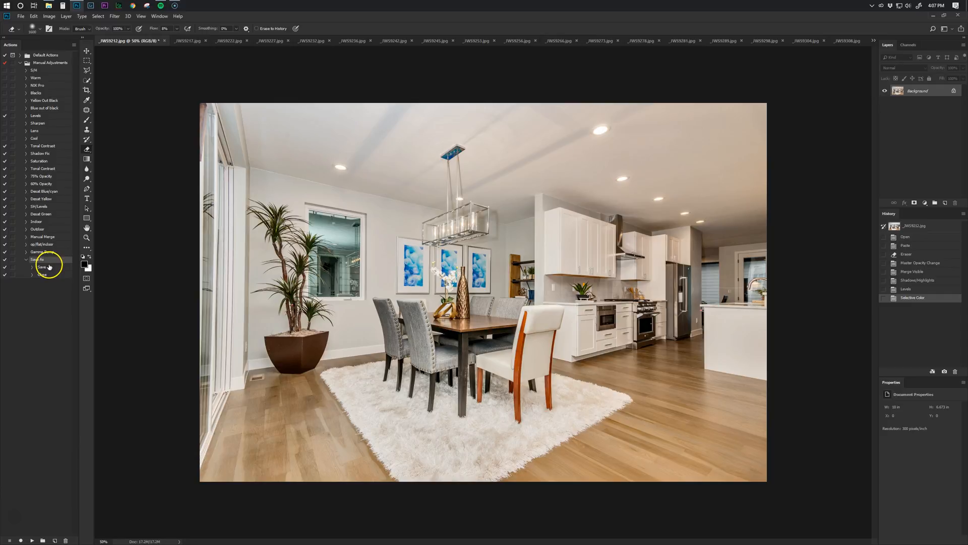
pyautogui.click(48, 267)
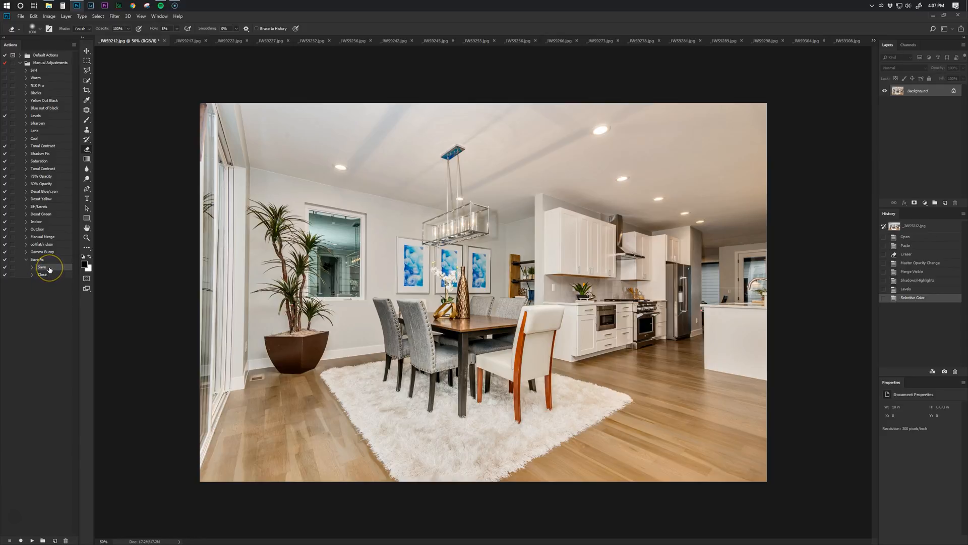
pyautogui.doubleClick(49, 268)
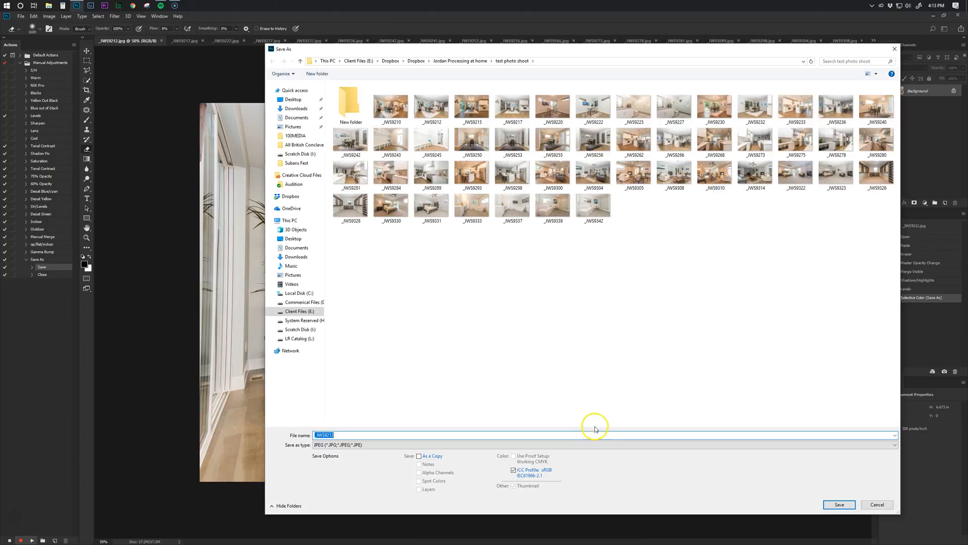
pyautogui.doubleClick(350, 124)
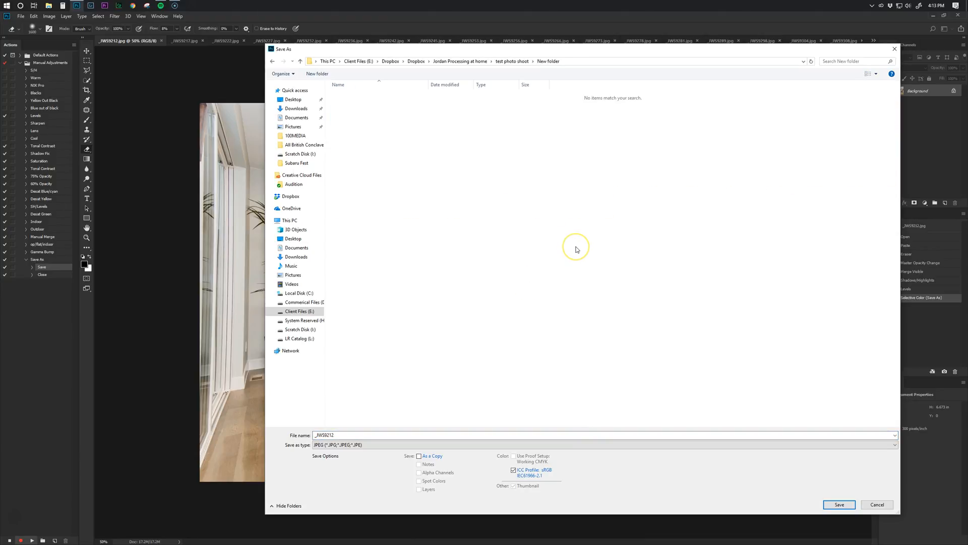
pyautogui.click(317, 446)
pyautogui.click(839, 504)
pyautogui.click(602, 313)
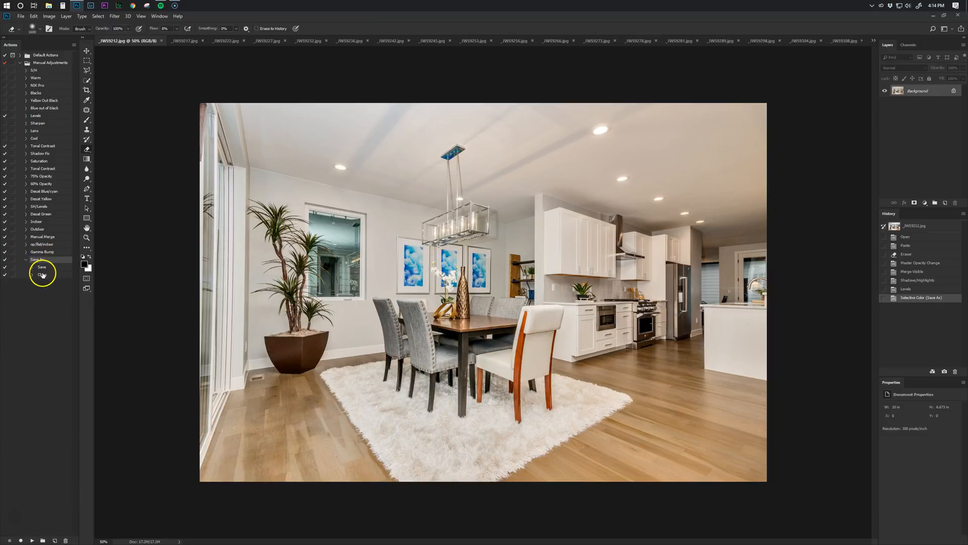
pyautogui.click(31, 540)
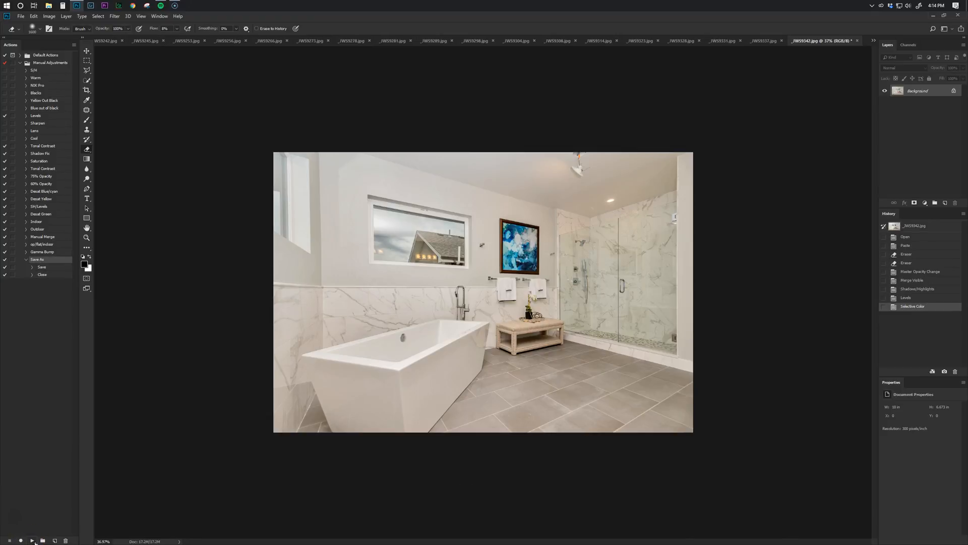
pyautogui.click(32, 540)
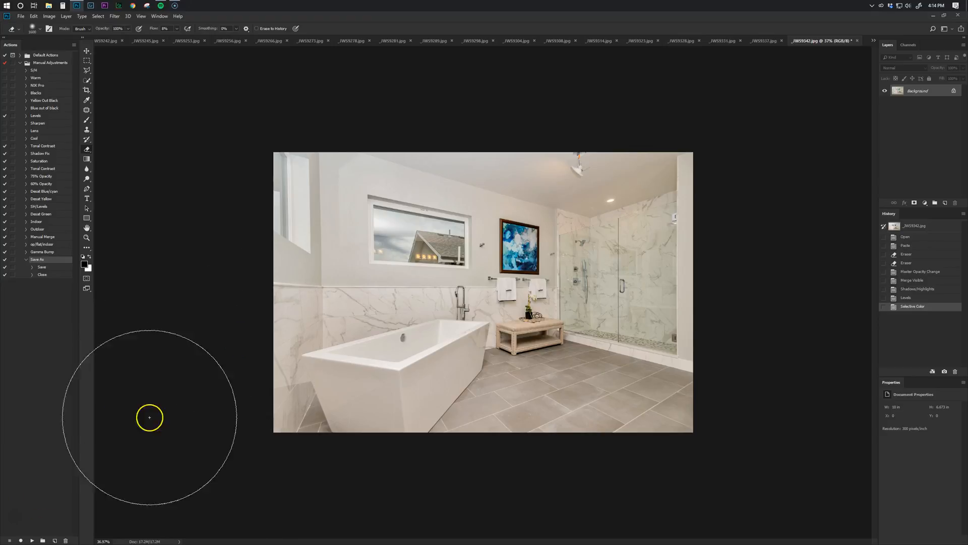
# Remove the hanging light fixture from the ceiling in _JWS9342.jpg by patching it with clean ceiling using the Patch Tool, and deselect.
pyautogui.scroll(5, 616, 145)
pyautogui.moveTo(658, 132); pyautogui.dragTo(455, 393)
pyautogui.scroll(3, 473, 228)
pyautogui.click(86, 109)
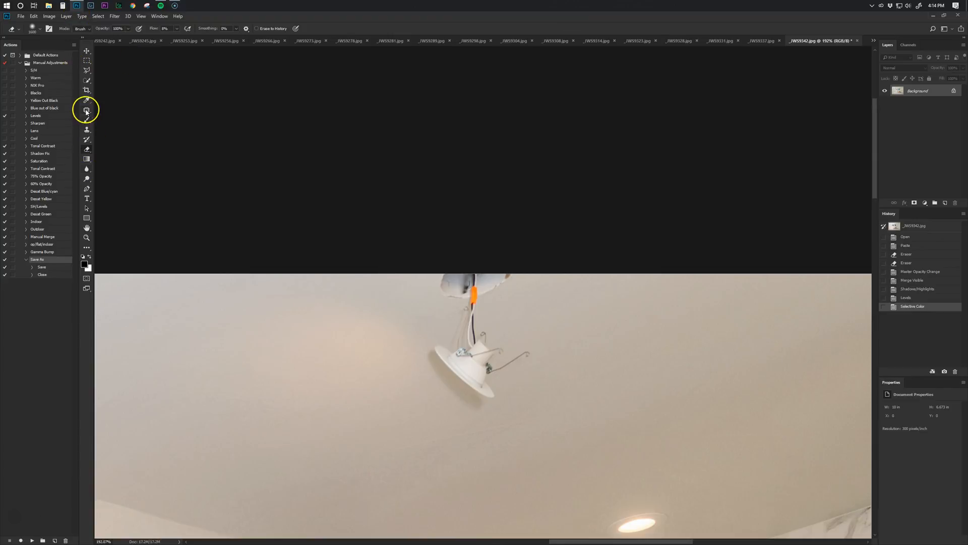
pyautogui.rightClick(86, 113)
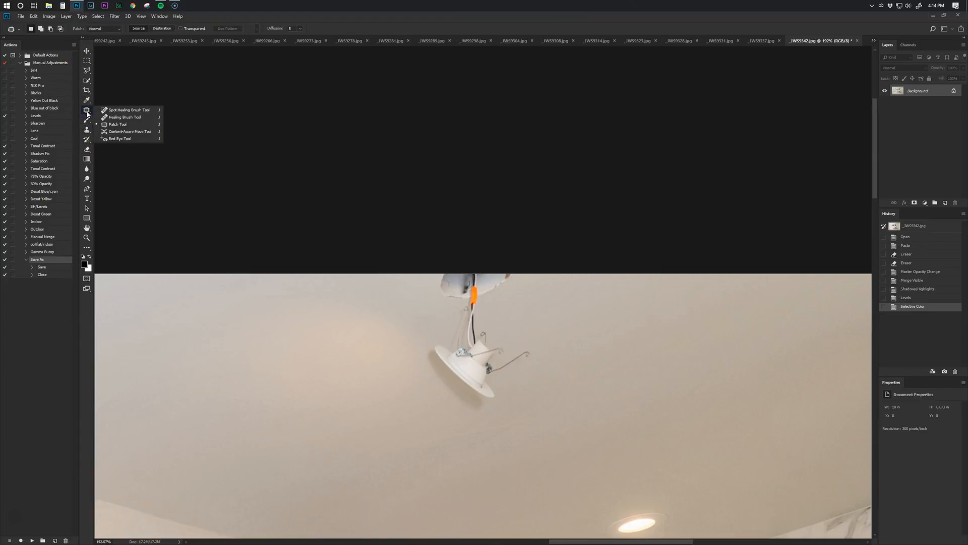
pyautogui.click(104, 125)
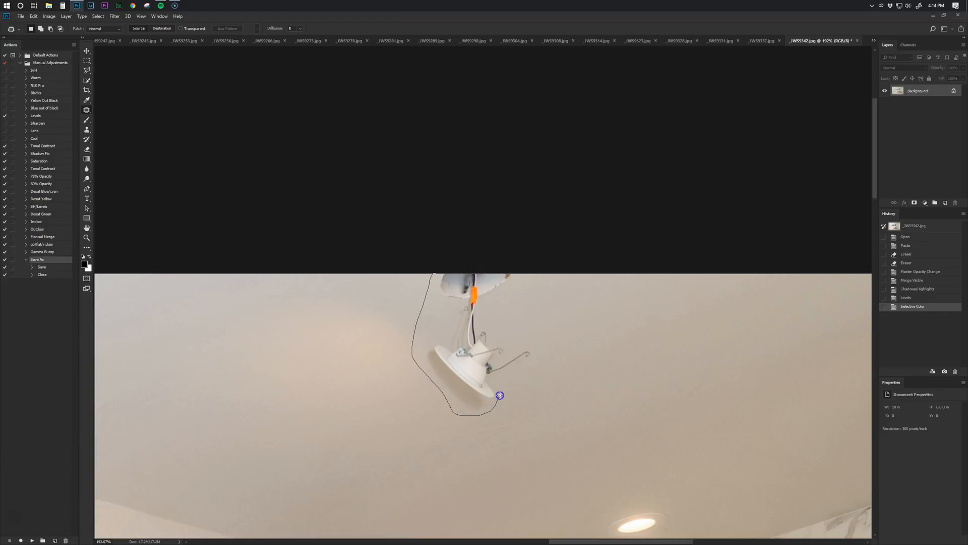
pyautogui.moveTo(514, 287)
pyautogui.mouseDown()
pyautogui.moveTo(482, 265)
pyautogui.moveTo(452, 265)
pyautogui.moveTo(433, 268)
pyautogui.moveTo(449, 296)
pyautogui.moveTo(486, 289)
pyautogui.moveTo(328, 286)
pyautogui.mouseUp()
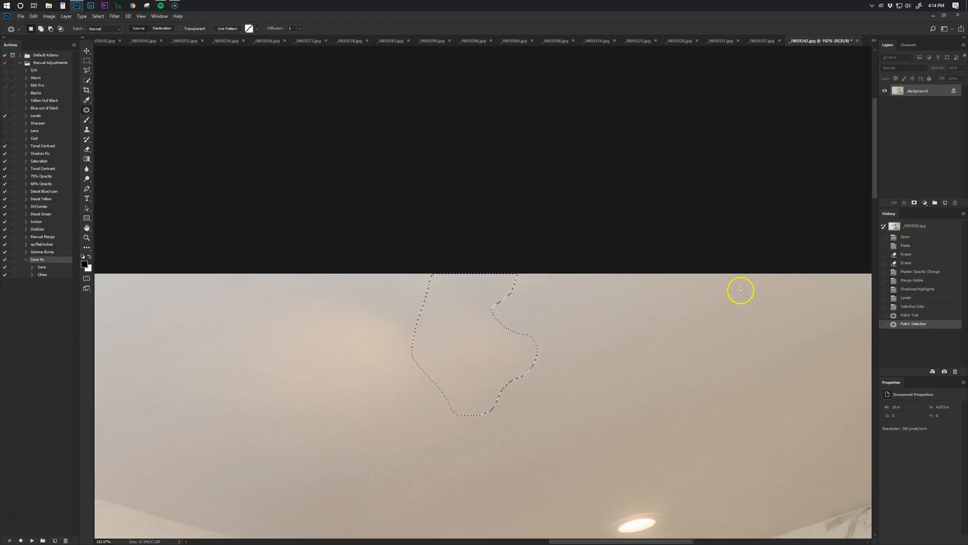
pyautogui.hotkey('ctrl', 'd')
pyautogui.hotkey('ctrl', '0')
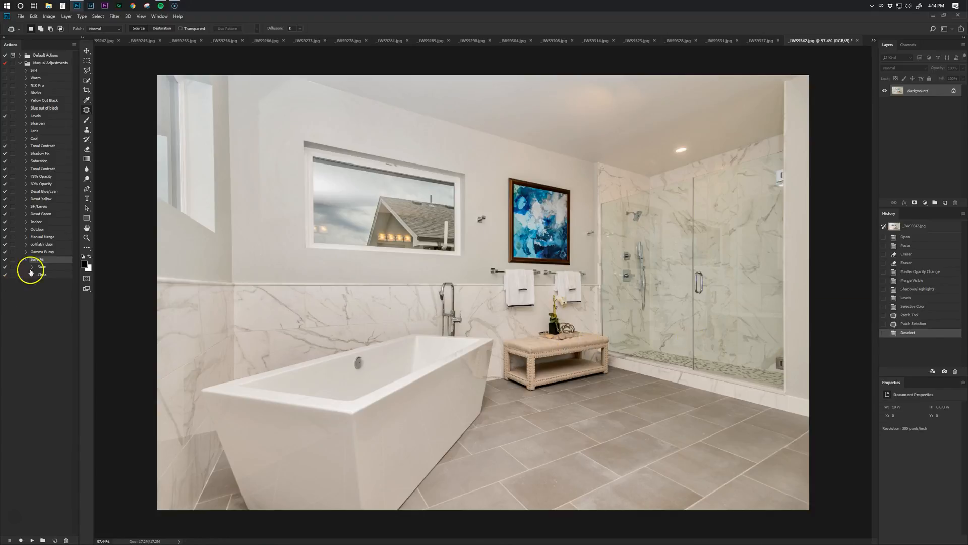
# Run the Save As action on _JWS9342.jpg, _JWS9337.jpg and _JWS9331.jpg to save and close them.
pyautogui.press('F12')
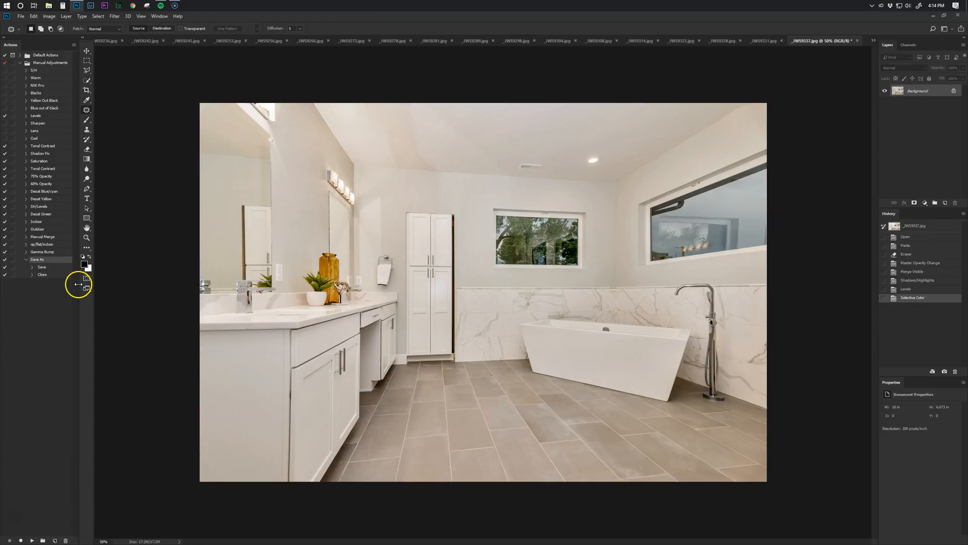
pyautogui.press('F12')
pyautogui.press('F12')
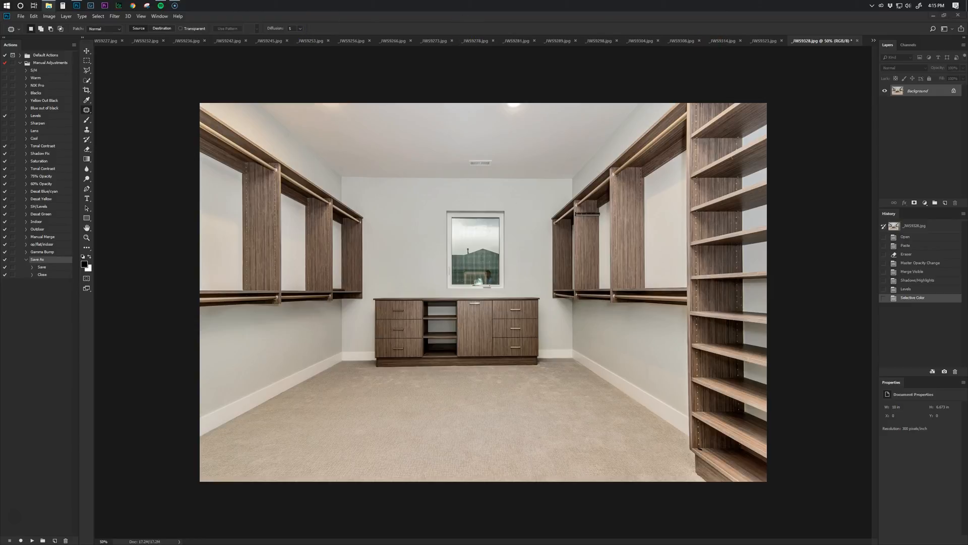
# Open the Dropbox folder in File Explorer, check the saved photos in test photo shoot > New folder, and move the window away.
pyautogui.doubleClick(890, 5)
pyautogui.moveTo(499, 65); pyautogui.dragTo(482, 147)
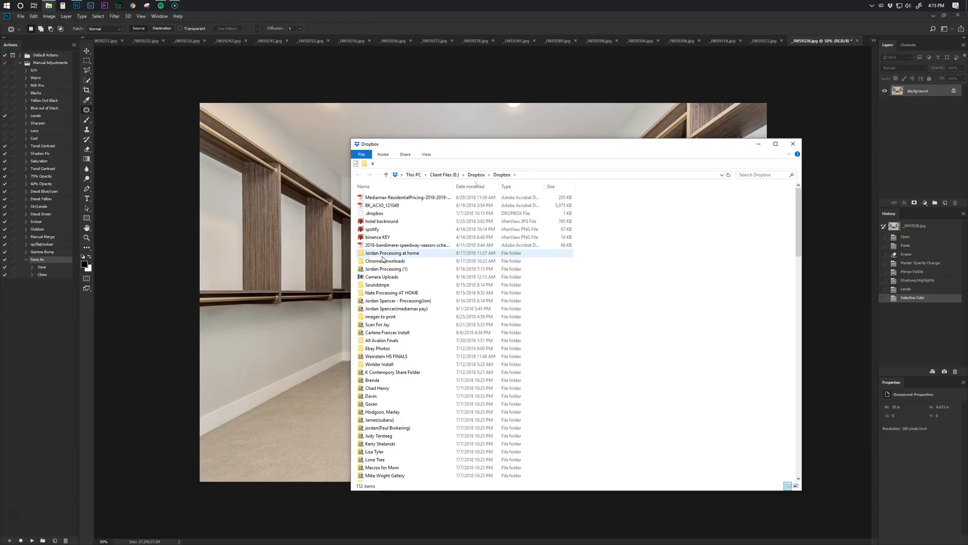
pyautogui.doubleClick(382, 254)
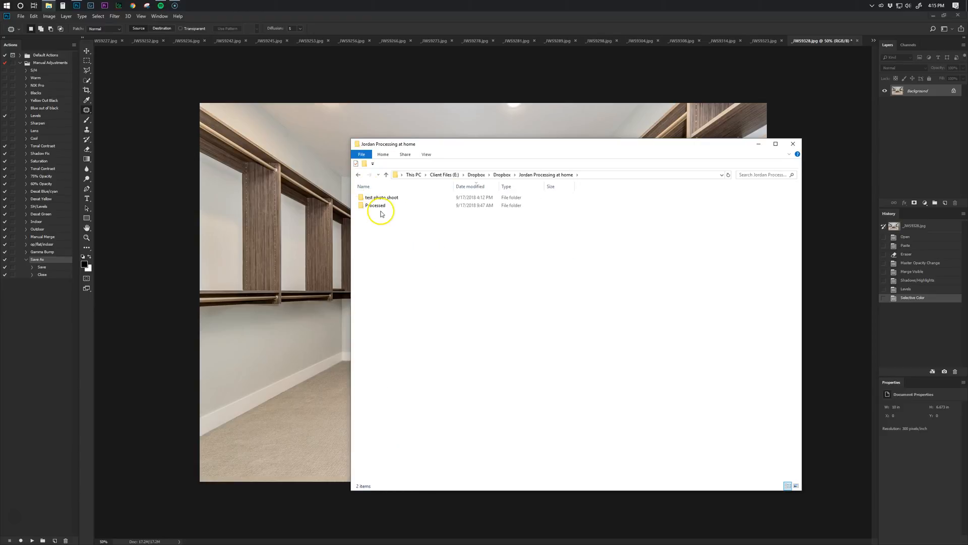
pyautogui.doubleClick(380, 199)
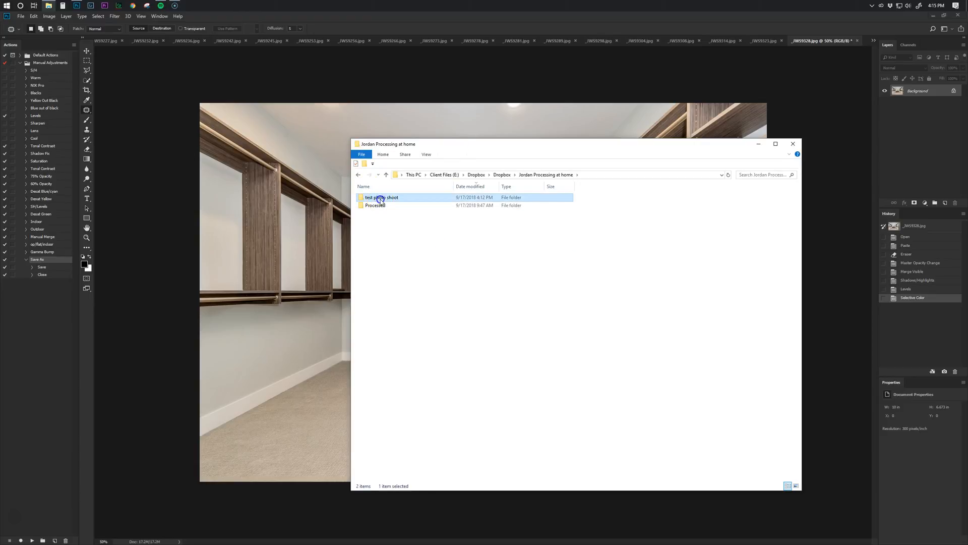
pyautogui.doubleClick(380, 207)
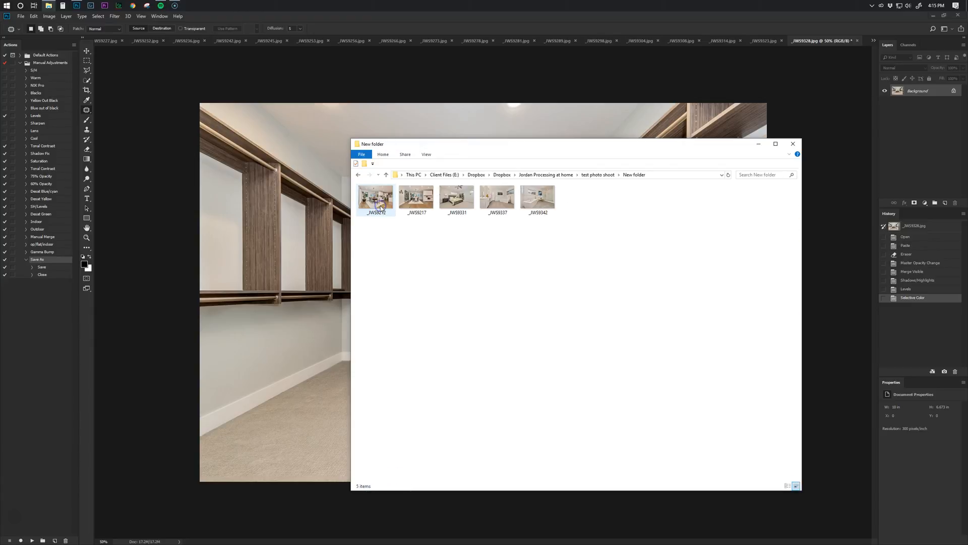
pyautogui.click(499, 212)
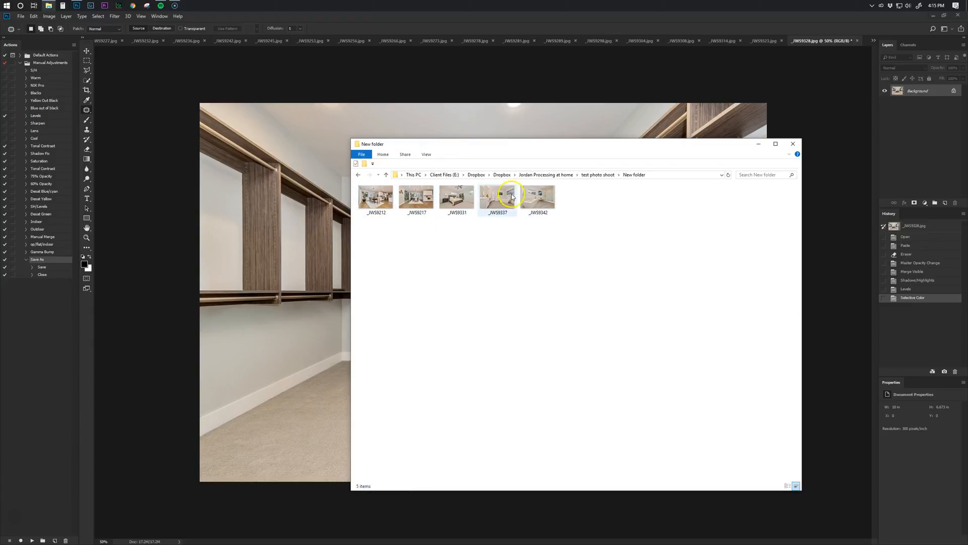
pyautogui.click(572, 196)
pyautogui.moveTo(506, 143); pyautogui.dragTo(967, 117)
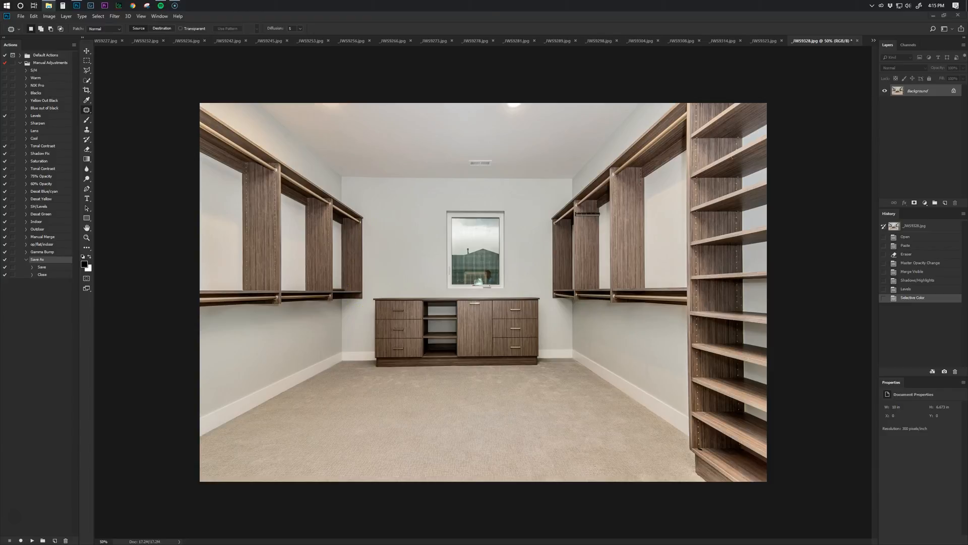
# Remove the bright reflection from the vent grille in the window of _JWS9328.jpg by cloning clean slats over it with the Clone Stamp Tool.
pyautogui.scroll(10, 599, 277)
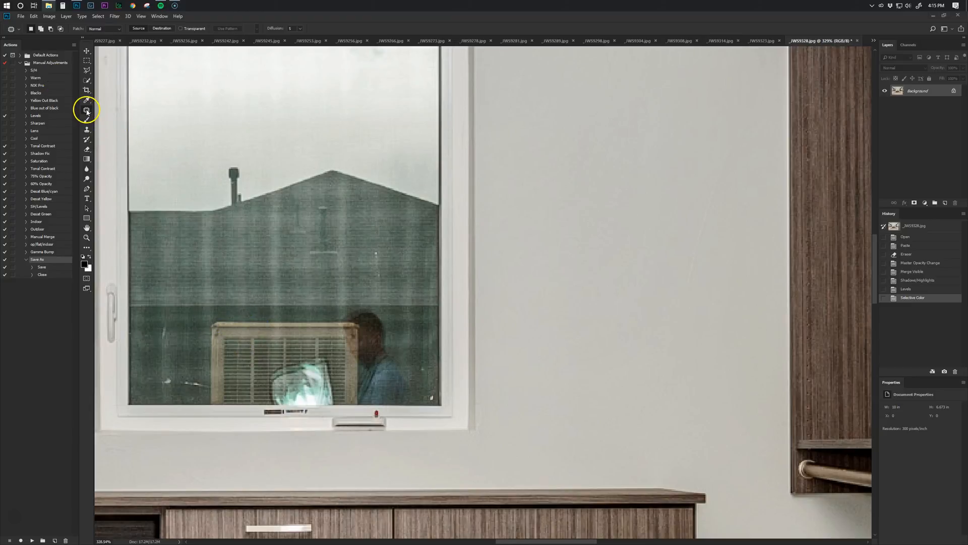
pyautogui.click(86, 129)
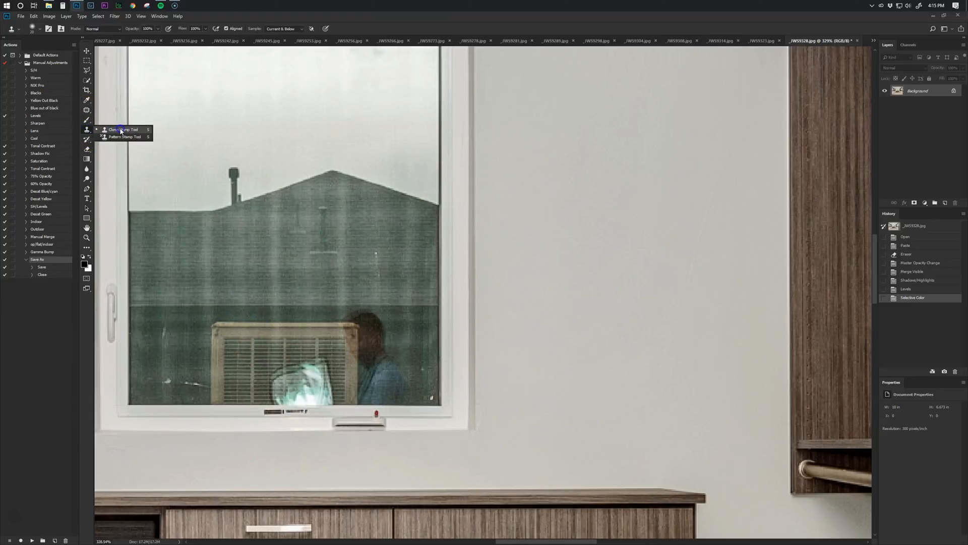
pyautogui.scroll(4, 251, 389)
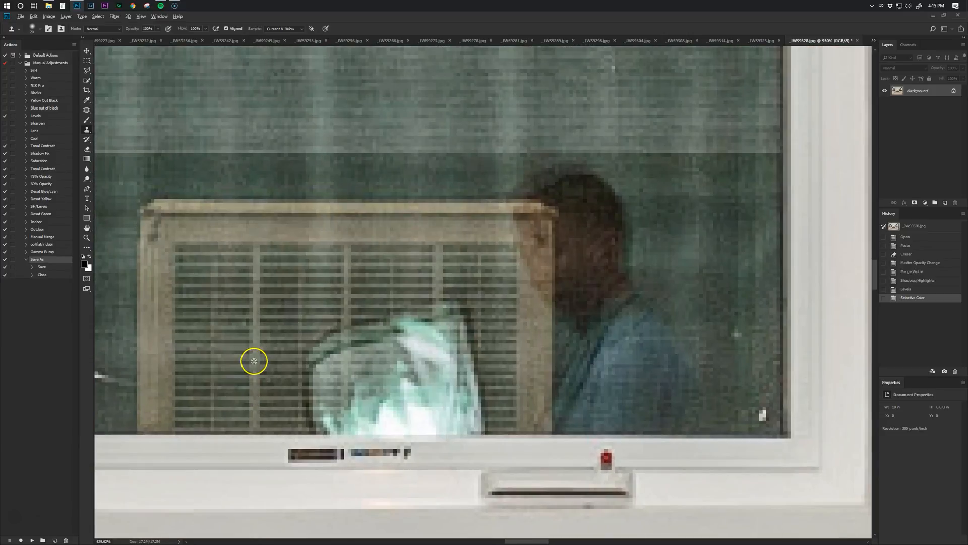
pyautogui.moveTo(333, 357)
pyautogui.mouseDown()
pyautogui.moveTo(346, 353)
pyautogui.moveTo(332, 390)
pyautogui.mouseUp()
pyautogui.moveTo(341, 411)
pyautogui.mouseDown()
pyautogui.moveTo(327, 411)
pyautogui.moveTo(363, 409)
pyautogui.mouseUp()
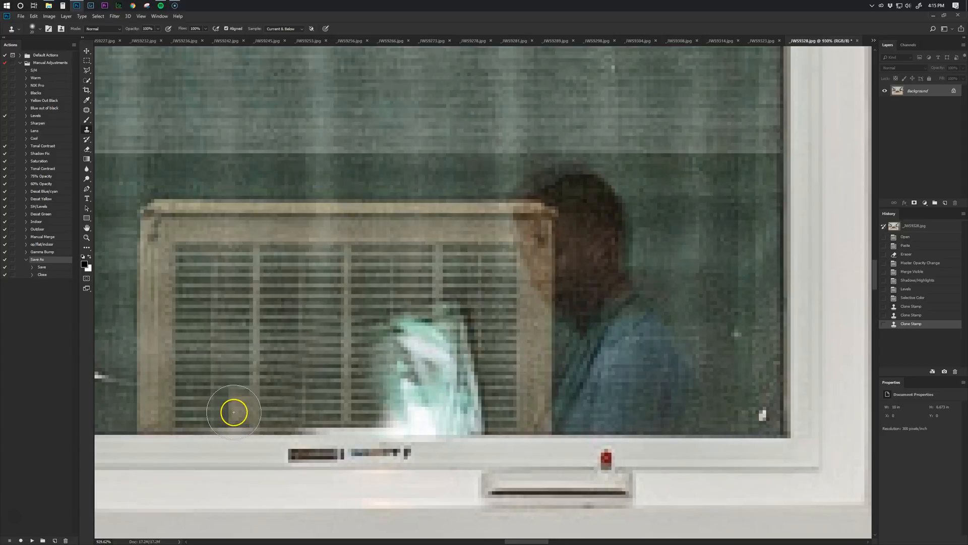
pyautogui.hotkey('ctrl', 'z')
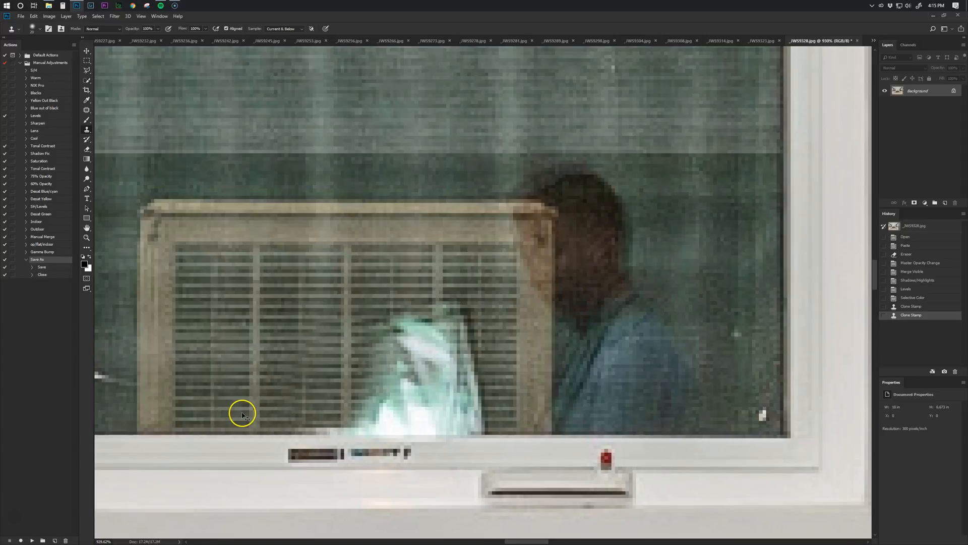
pyautogui.keyDown('alt'); pyautogui.click(212, 435); pyautogui.keyUp('alt')
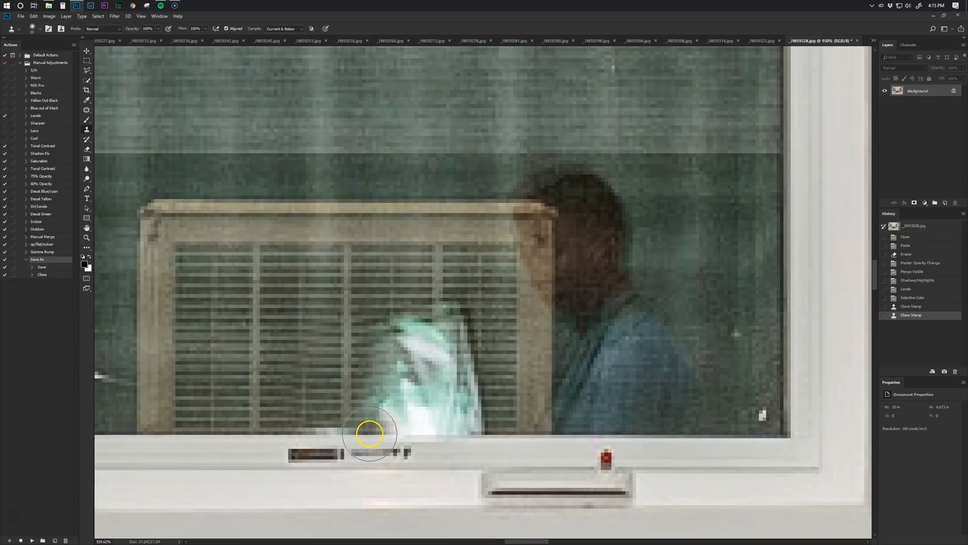
pyautogui.moveTo(343, 434)
pyautogui.mouseDown()
pyautogui.moveTo(388, 398)
pyautogui.moveTo(391, 320)
pyautogui.moveTo(399, 348)
pyautogui.mouseUp()
pyautogui.moveTo(394, 303)
pyautogui.mouseDown()
pyautogui.moveTo(406, 411)
pyautogui.moveTo(431, 416)
pyautogui.moveTo(455, 393)
pyautogui.moveTo(444, 320)
pyautogui.moveTo(436, 344)
pyautogui.mouseUp()
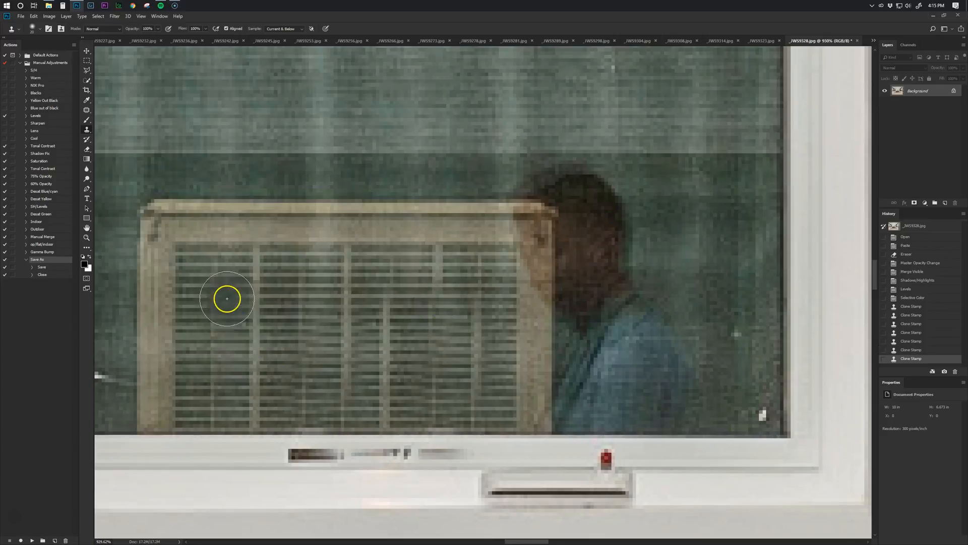
pyautogui.keyDown('alt'); pyautogui.click(256, 245); pyautogui.keyUp('alt')
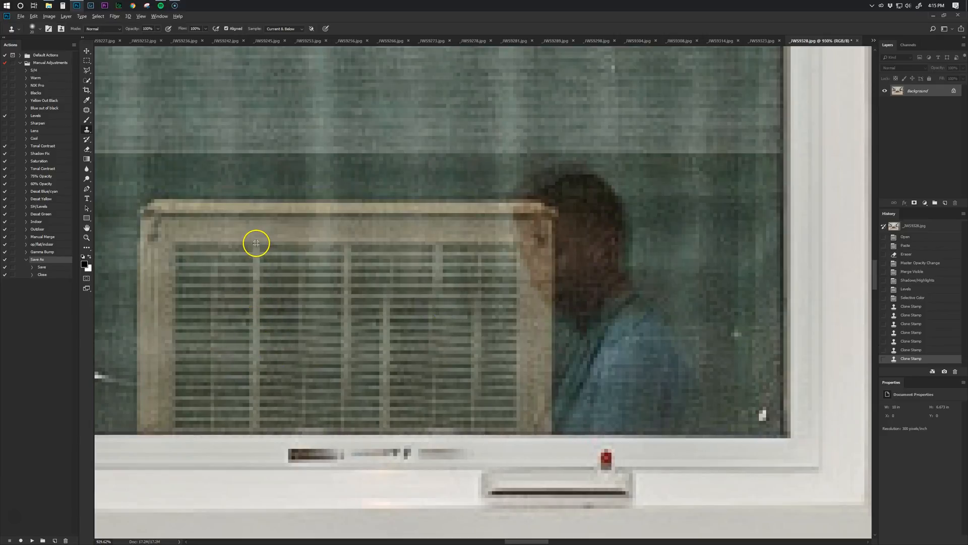
pyautogui.moveTo(398, 261)
pyautogui.mouseDown()
pyautogui.moveTo(445, 254)
pyautogui.moveTo(435, 247)
pyautogui.moveTo(441, 402)
pyautogui.moveTo(389, 409)
pyautogui.moveTo(382, 262)
pyautogui.mouseUp()
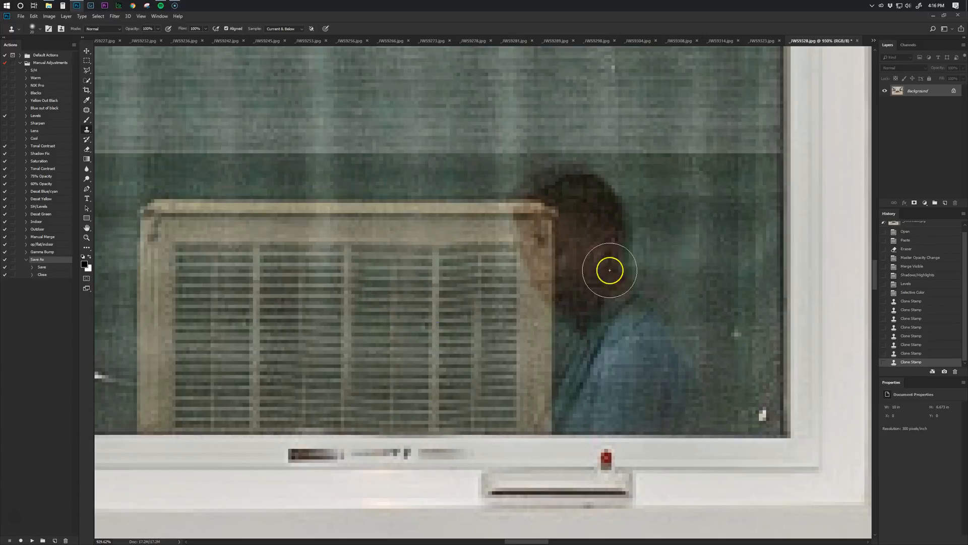
# Clone out the person's reflection beside the vent grille with dark window texture, and rebuild the grille's frame edge and corner.
pyautogui.moveTo(660, 218); pyautogui.dragTo(520, 287)
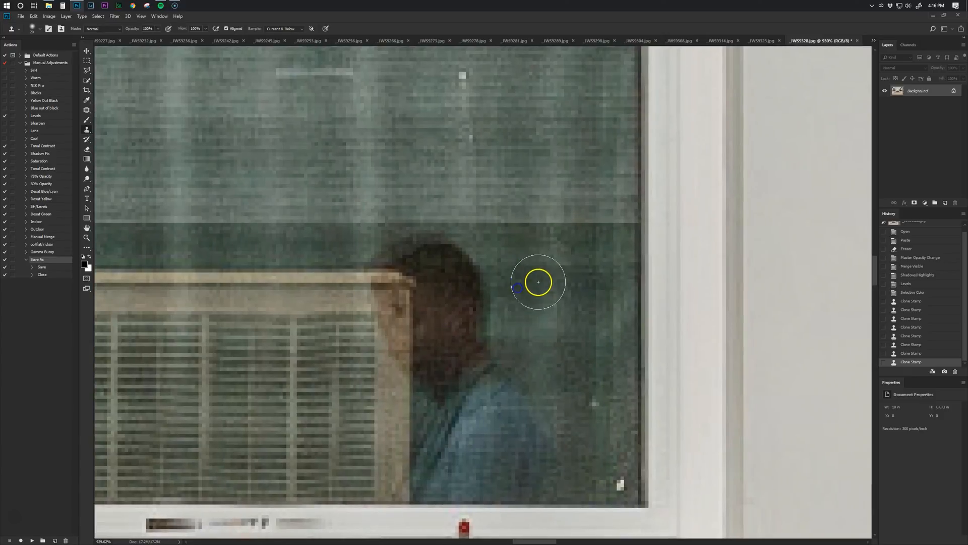
pyautogui.moveTo(458, 263)
pyautogui.mouseDown()
pyautogui.moveTo(452, 244)
pyautogui.moveTo(478, 327)
pyautogui.moveTo(453, 357)
pyautogui.moveTo(440, 271)
pyautogui.moveTo(450, 398)
pyautogui.moveTo(442, 315)
pyautogui.mouseUp()
pyautogui.keyDown('alt'); pyautogui.click(581, 396); pyautogui.keyUp('alt')
pyautogui.moveTo(533, 453)
pyautogui.mouseDown()
pyautogui.moveTo(536, 369)
pyautogui.moveTo(515, 385)
pyautogui.moveTo(496, 435)
pyautogui.moveTo(446, 384)
pyautogui.mouseUp()
pyautogui.keyDown('alt'); pyautogui.click(573, 438); pyautogui.keyUp('alt')
pyautogui.moveTo(550, 467)
pyautogui.mouseDown()
pyautogui.moveTo(439, 462)
pyautogui.moveTo(439, 447)
pyautogui.moveTo(527, 462)
pyautogui.moveTo(444, 469)
pyautogui.moveTo(428, 446)
pyautogui.mouseUp()
pyautogui.keyDown('alt'); pyautogui.click(409, 405); pyautogui.keyUp('alt')
pyautogui.moveTo(407, 357); pyautogui.dragTo(398, 312)
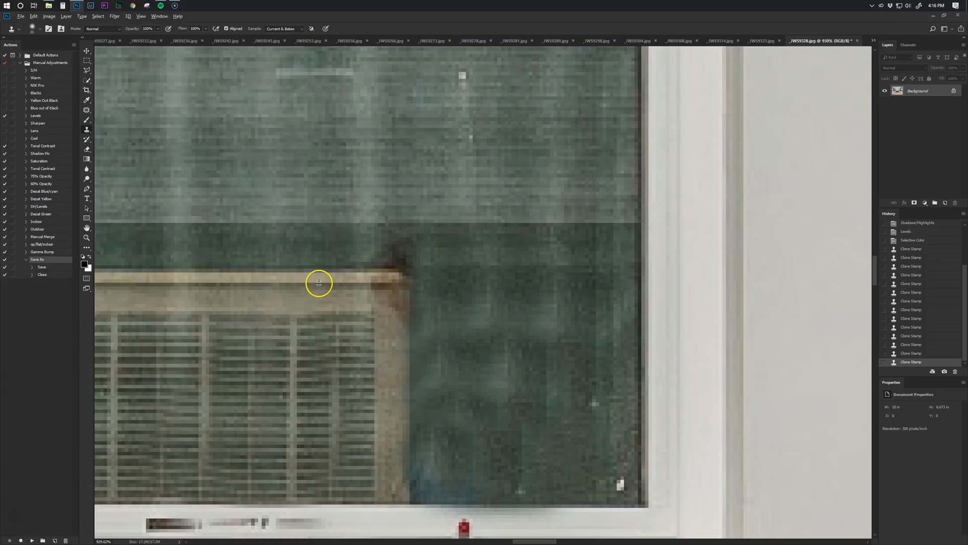
pyautogui.moveTo(388, 283)
pyautogui.mouseDown()
pyautogui.moveTo(325, 273)
pyautogui.moveTo(404, 272)
pyautogui.moveTo(388, 270)
pyautogui.moveTo(391, 243)
pyautogui.mouseUp()
pyautogui.keyDown('alt'); pyautogui.click(325, 273); pyautogui.keyUp('alt')
# Run the Save As action on _JWS9328.jpg and _JWS9323.jpg to save and close them.
pyautogui.scroll(-12, 536, 251)
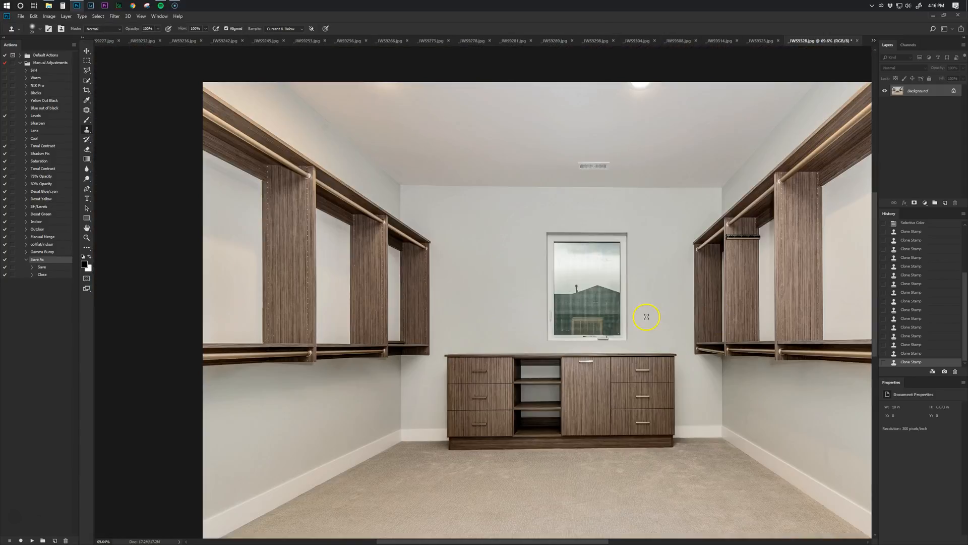
pyautogui.scroll(-1, 758, 369)
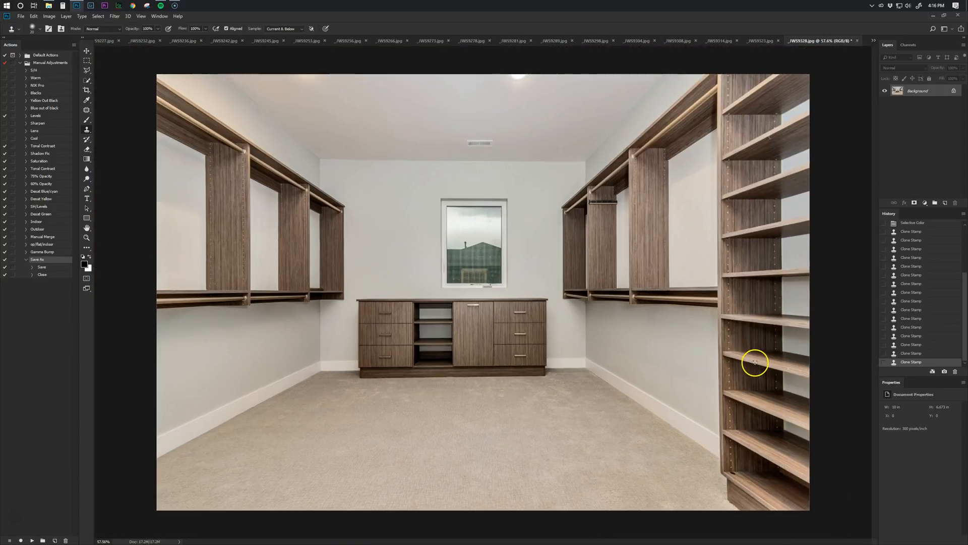
pyautogui.press('F12')
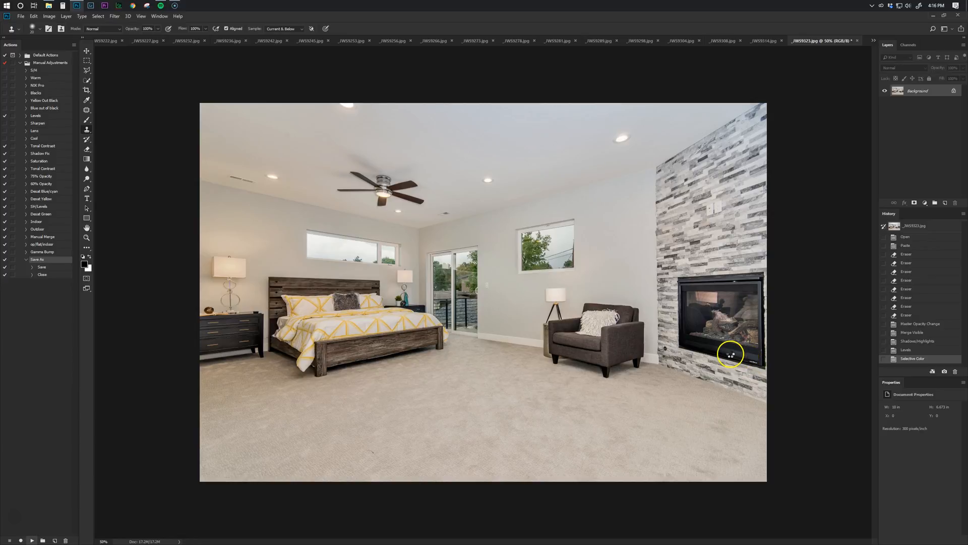
pyautogui.press('F12')
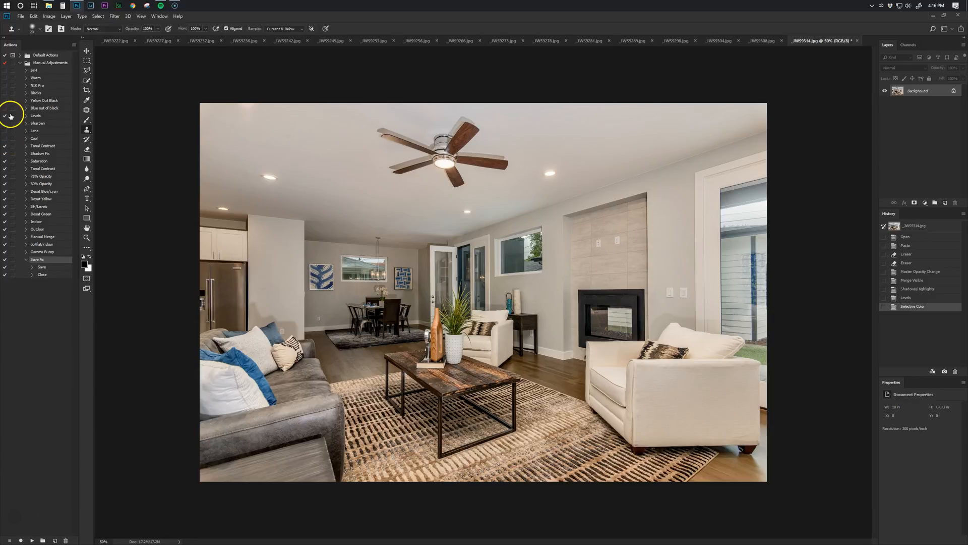
# Lighten the shadows around the sofa, coffee table and rug in _JWS9314.jpg with the Dodge Tool, and play the Gamma Bump action.
pyautogui.click(87, 178)
pyautogui.moveTo(288, 356)
pyautogui.mouseDown()
pyautogui.moveTo(330, 361)
pyautogui.moveTo(294, 347)
pyautogui.moveTo(373, 352)
pyautogui.moveTo(384, 313)
pyautogui.mouseUp()
pyautogui.moveTo(375, 346)
pyautogui.mouseDown()
pyautogui.moveTo(476, 348)
pyautogui.moveTo(408, 410)
pyautogui.moveTo(503, 420)
pyautogui.mouseUp()
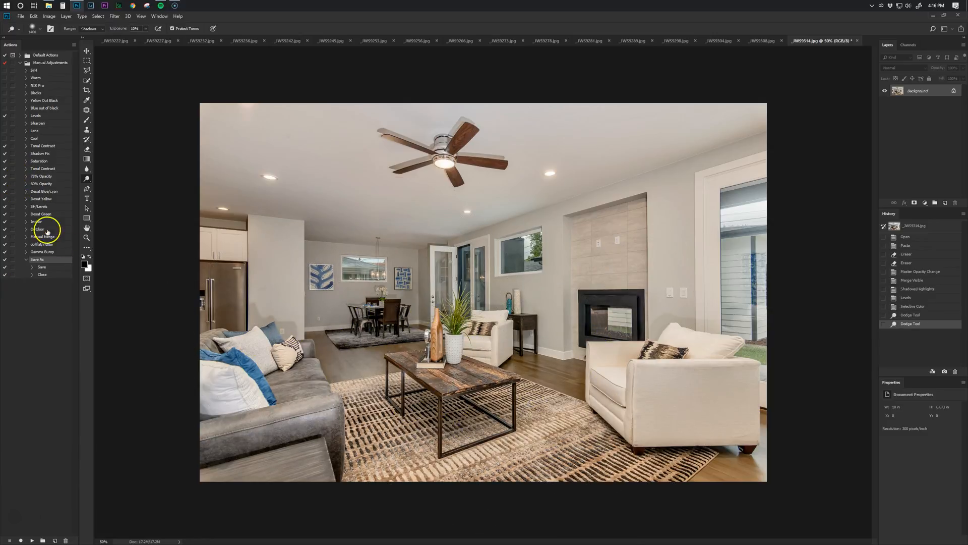
pyautogui.click(44, 252)
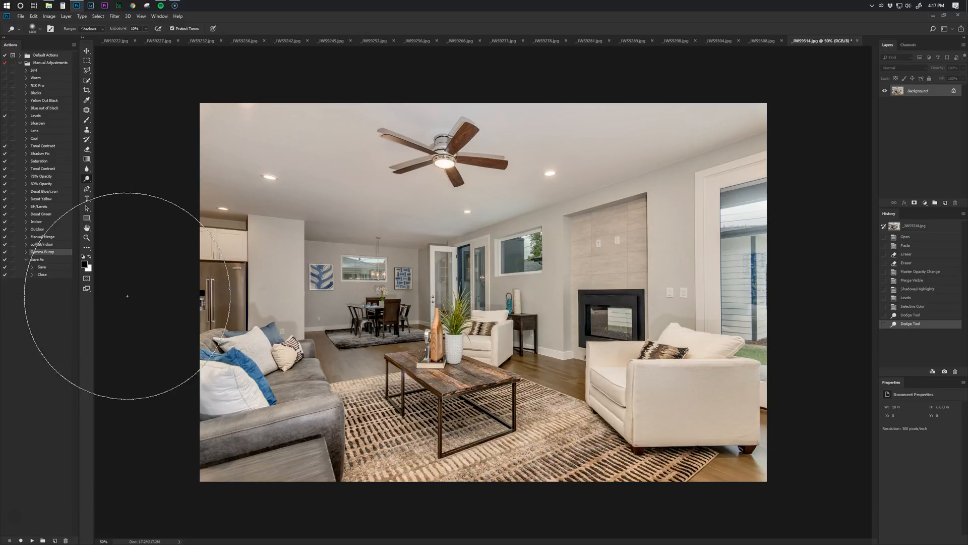
pyautogui.moveTo(629, 446)
pyautogui.mouseDown()
pyautogui.moveTo(608, 411)
pyautogui.moveTo(271, 324)
pyautogui.mouseUp()
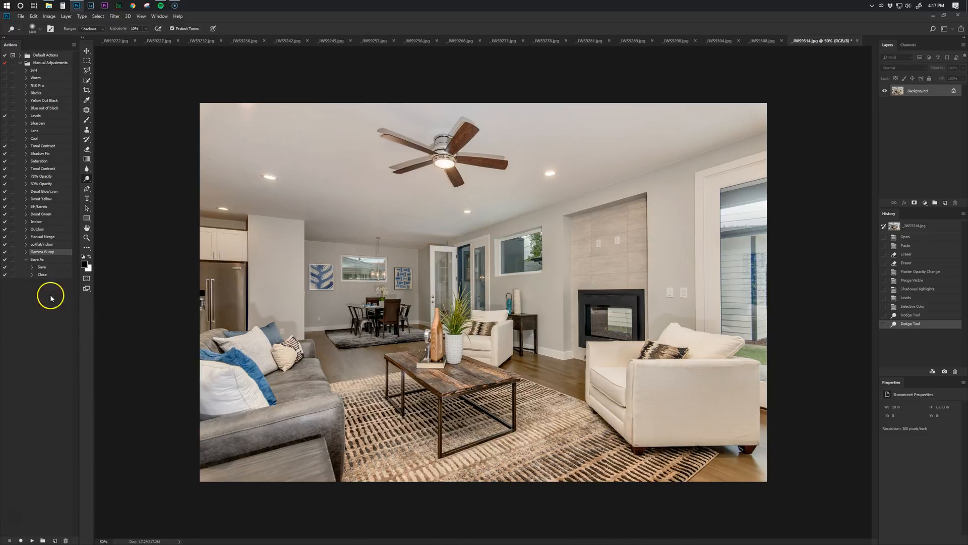
pyautogui.click(32, 541)
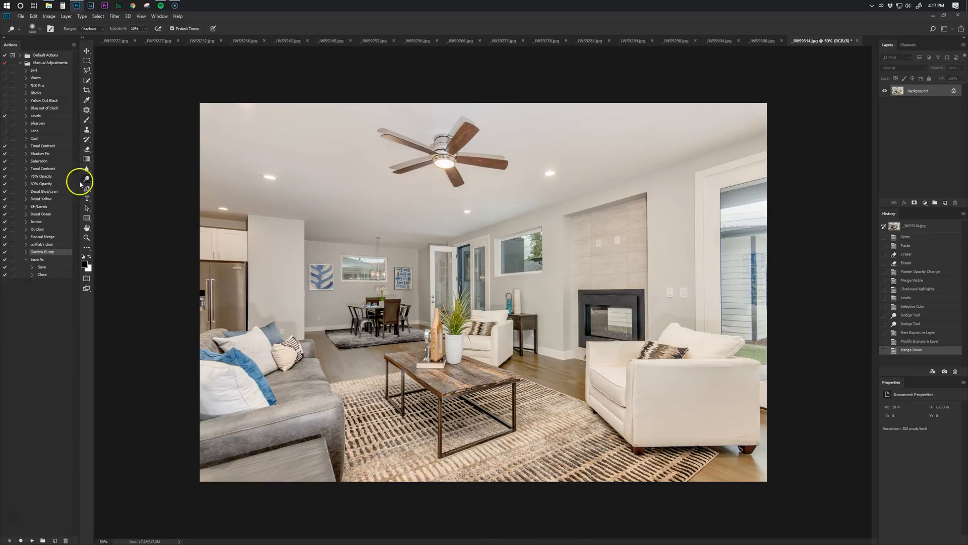
# Run the Save As action on _JWS9314.jpg and _JWS9308.jpg to save and close them.
pyautogui.click(38, 259)
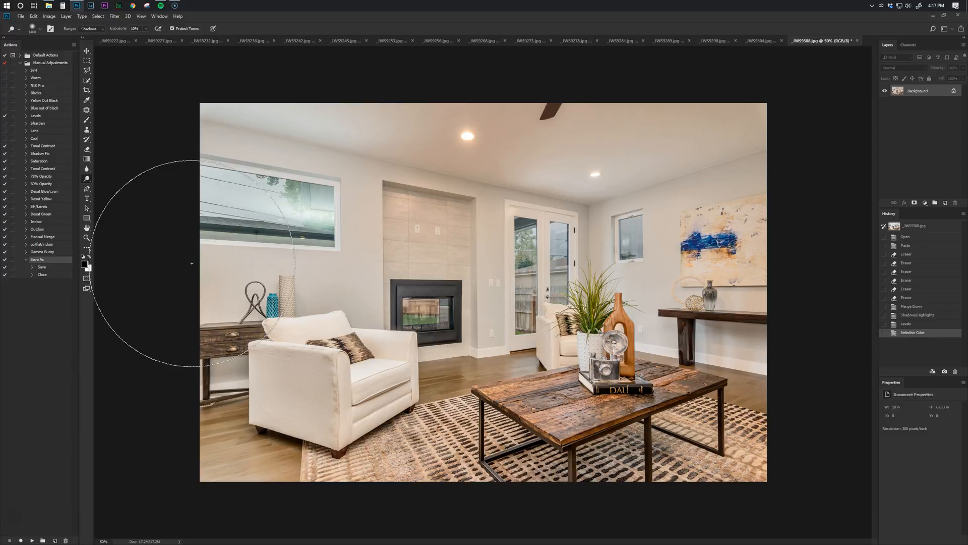
pyautogui.click(184, 265)
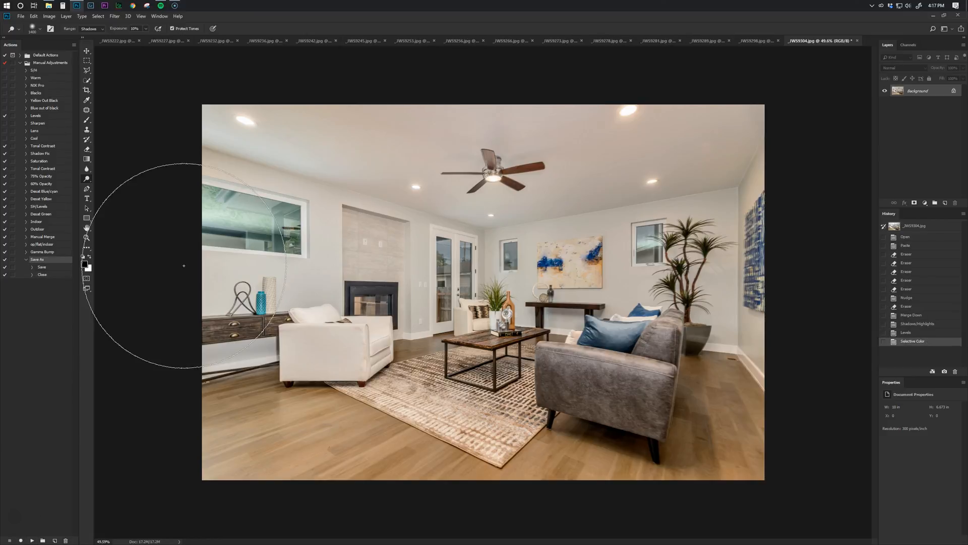
# Review the open photos from _JWS9222.jpg to _JWS9236.jpg, and run the Save As action on _JWS9236.jpg and _JWS9232.jpg.
pyautogui.click(125, 45)
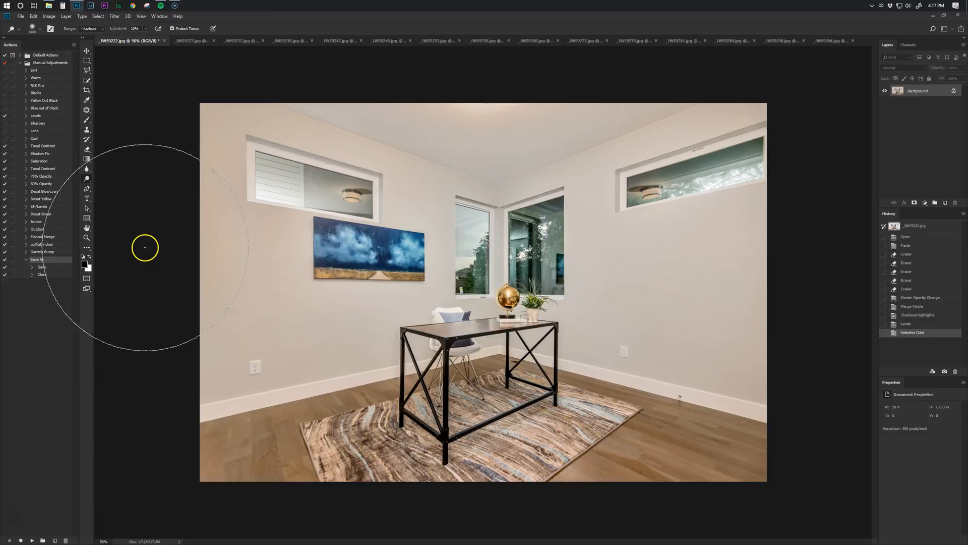
pyautogui.hotkey('ctrl', 'Tab')
pyautogui.hotkey('ctrl', 'Tab')
pyautogui.hotkey('ctrl', 'Tab')
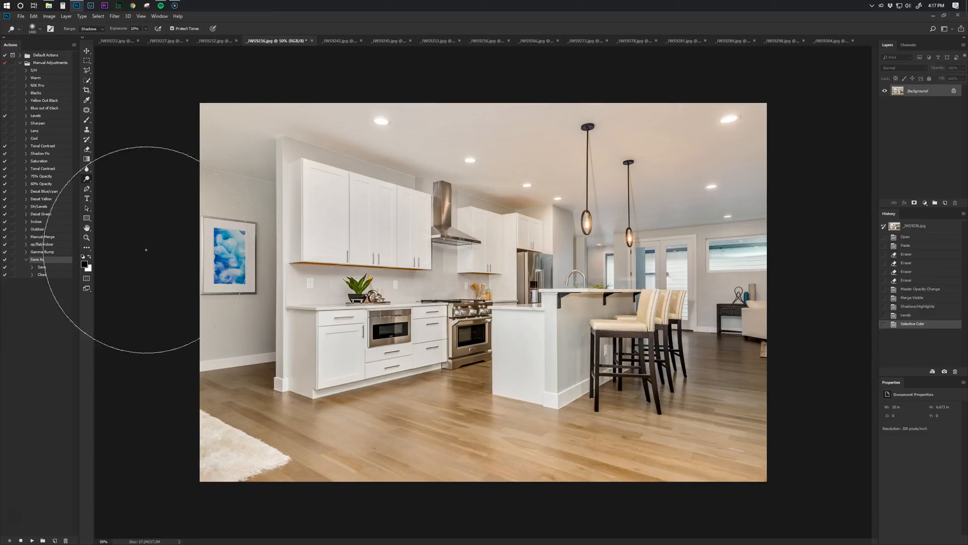
pyautogui.click(146, 226)
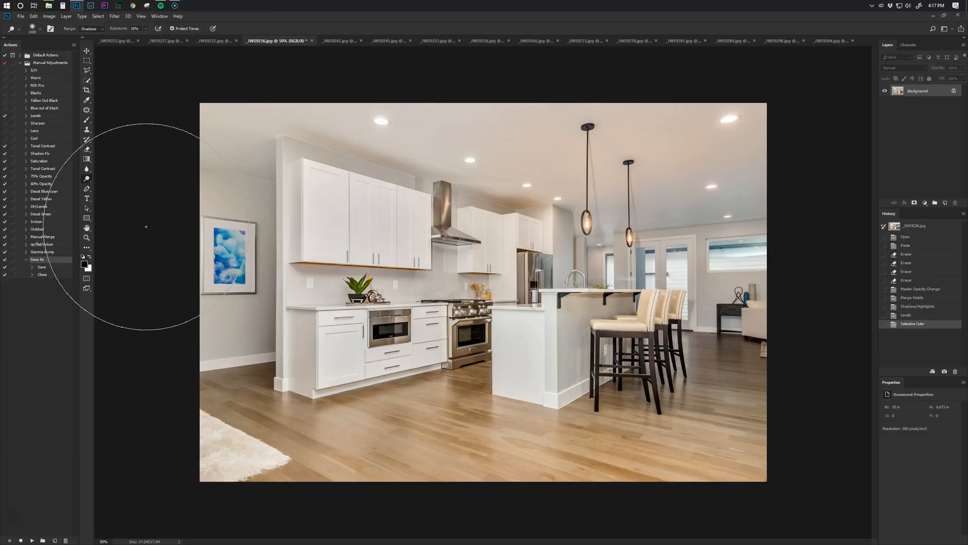
pyautogui.press('F12')
pyautogui.press('F12')
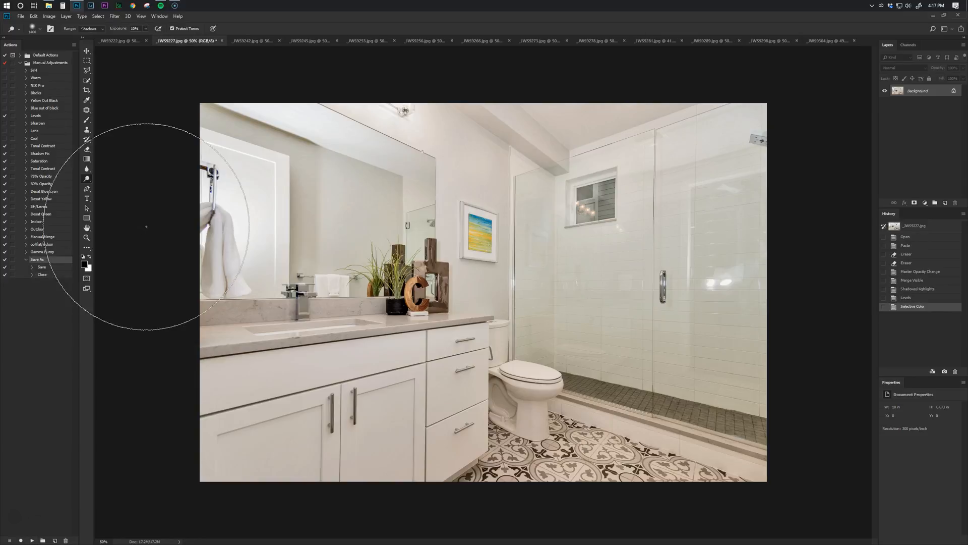
# Remove the two bright light reflections from the shower wall tiles in _JWS9227.jpg with the Healing Brush Tool, sampling clean grout lines.
pyautogui.press('j')
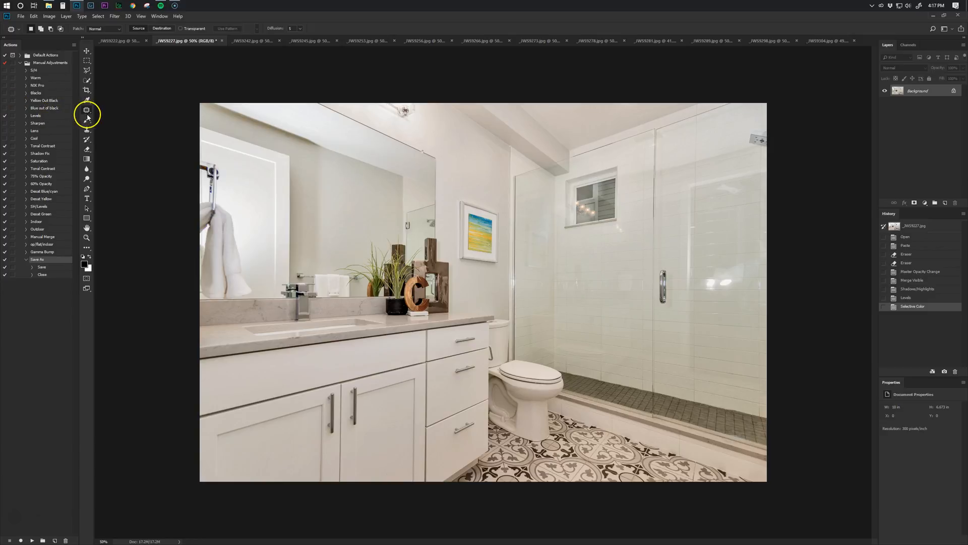
pyautogui.moveTo(88, 111); pyautogui.dragTo(126, 116)
pyautogui.click(128, 119)
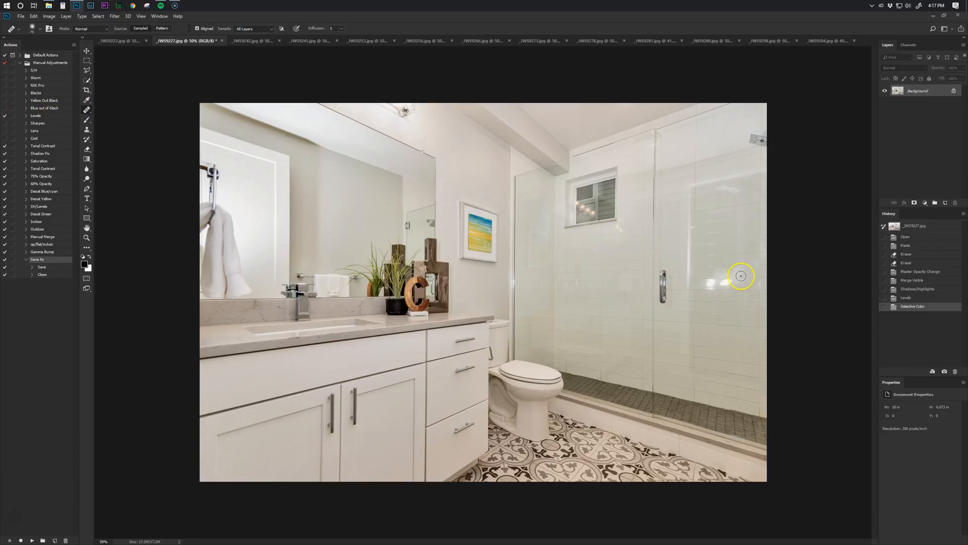
pyautogui.scroll(10, 740, 278)
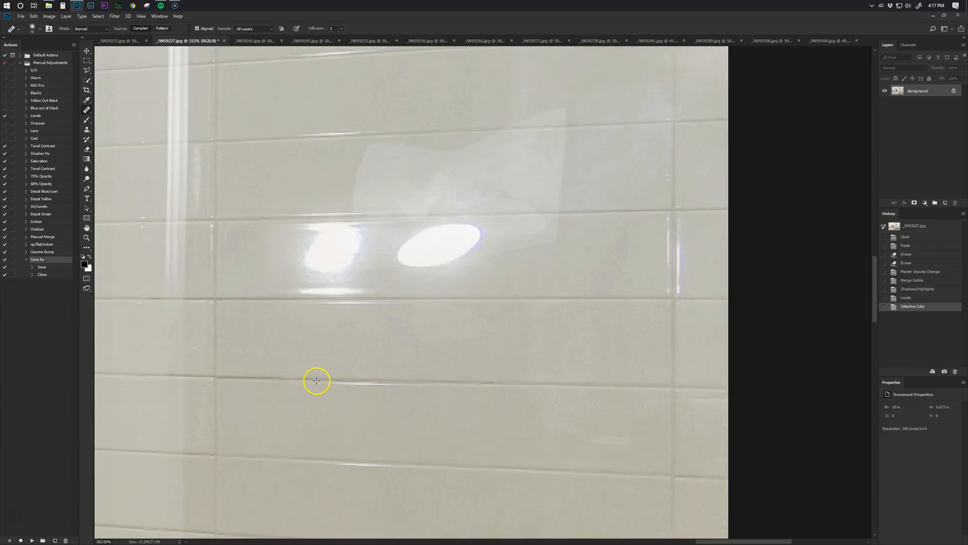
pyautogui.keyDown('alt'); pyautogui.click(317, 379); pyautogui.keyUp('alt')
pyautogui.moveTo(319, 299)
pyautogui.mouseDown()
pyautogui.moveTo(343, 290)
pyautogui.moveTo(334, 261)
pyautogui.moveTo(343, 246)
pyautogui.moveTo(303, 243)
pyautogui.moveTo(290, 275)
pyautogui.mouseUp()
pyautogui.moveTo(471, 236)
pyautogui.mouseDown()
pyautogui.moveTo(450, 266)
pyautogui.moveTo(470, 245)
pyautogui.mouseUp()
pyautogui.keyDown('alt'); pyautogui.click(418, 381); pyautogui.keyUp('alt')
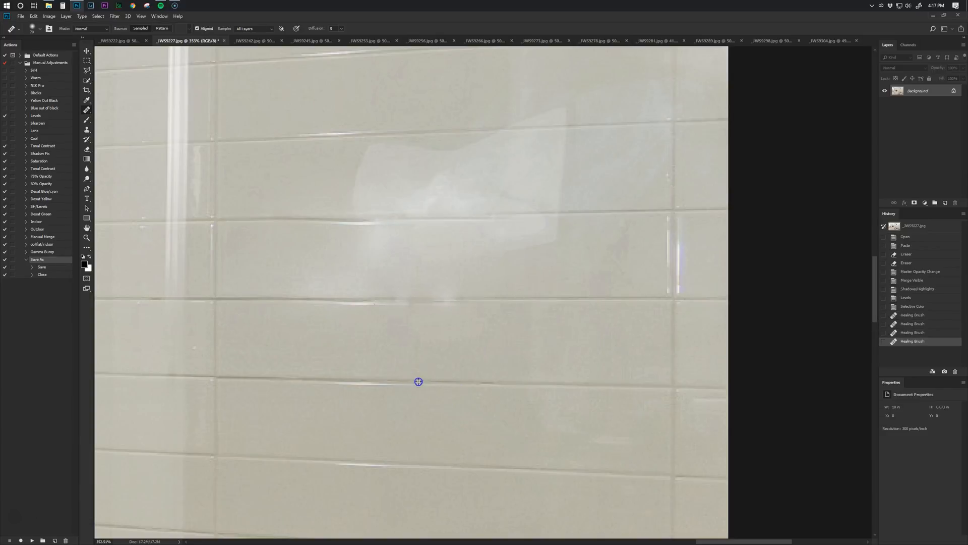
pyautogui.moveTo(415, 301); pyautogui.dragTo(471, 301)
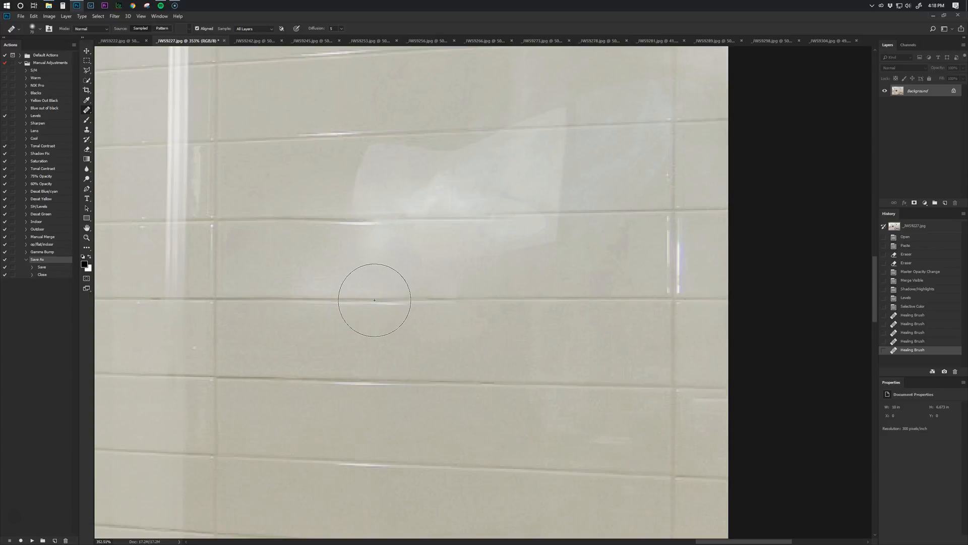
# Heal the hazy white reflection across the upper shower tiles in _JWS9227.jpg, realigning the horizontal grout lines.
pyautogui.click(325, 218)
pyautogui.click(366, 356)
pyautogui.keyDown('alt'); pyautogui.click(347, 300); pyautogui.keyUp('alt')
pyautogui.moveTo(367, 221)
pyautogui.mouseDown()
pyautogui.moveTo(410, 213)
pyautogui.moveTo(388, 185)
pyautogui.moveTo(375, 185)
pyautogui.moveTo(423, 203)
pyautogui.moveTo(525, 213)
pyautogui.mouseUp()
pyautogui.keyDown('alt'); pyautogui.click(303, 138); pyautogui.keyUp('alt')
pyautogui.moveTo(359, 135); pyautogui.dragTo(385, 138)
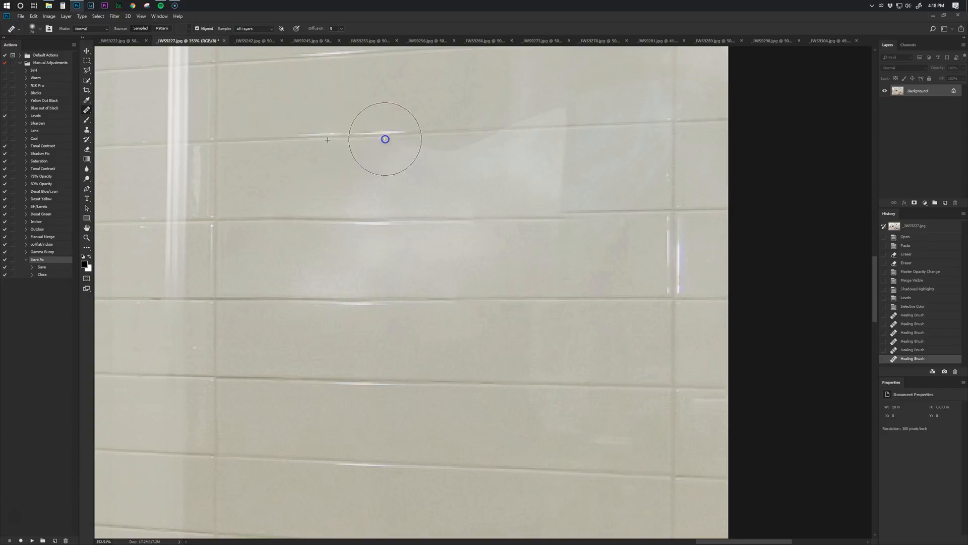
pyautogui.click(375, 186)
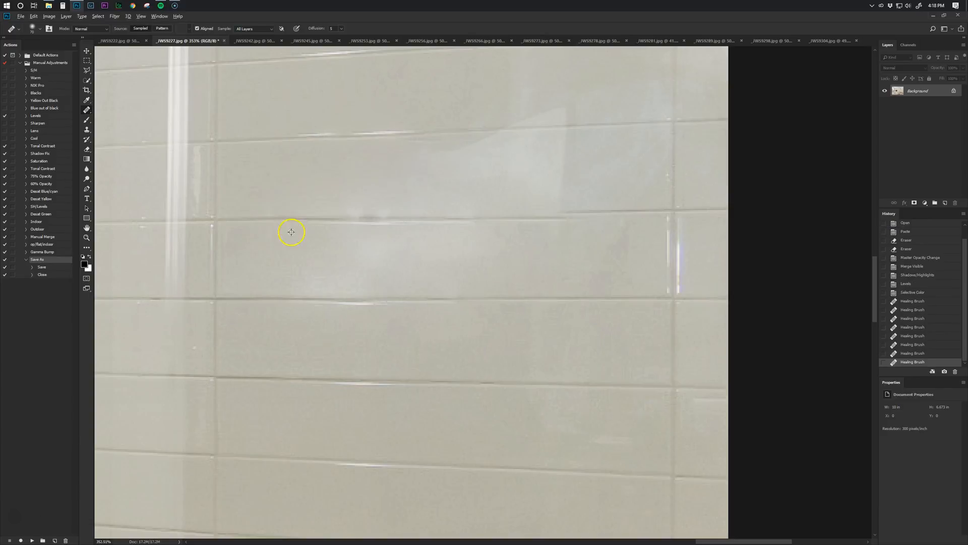
pyautogui.click(363, 216)
pyautogui.click(429, 129)
pyautogui.moveTo(388, 135); pyautogui.dragTo(492, 130)
pyautogui.click(690, 332)
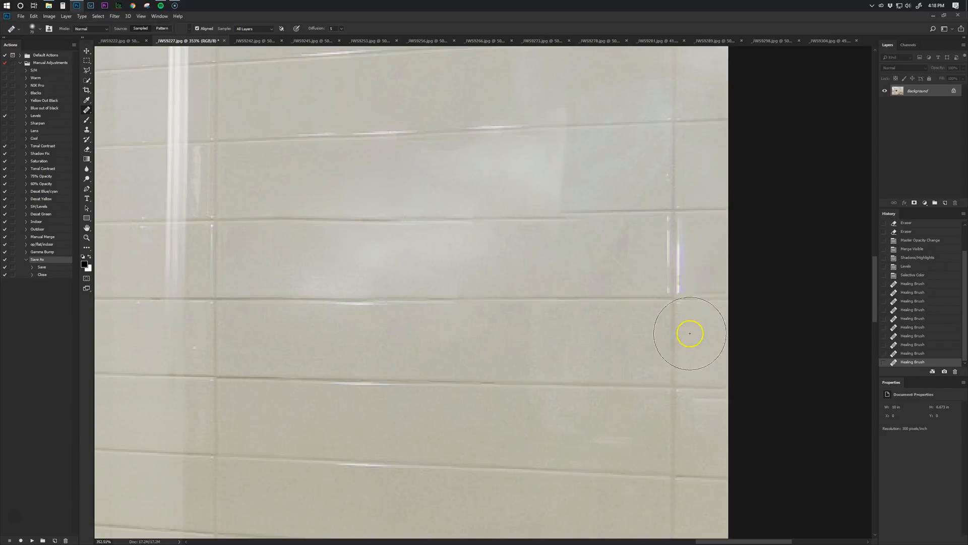
# Run the Save As action on _JWS9227.jpg, _JWS9222.jpg and _JWS9304.jpg to save and close them.
pyautogui.scroll(-10, 690, 333)
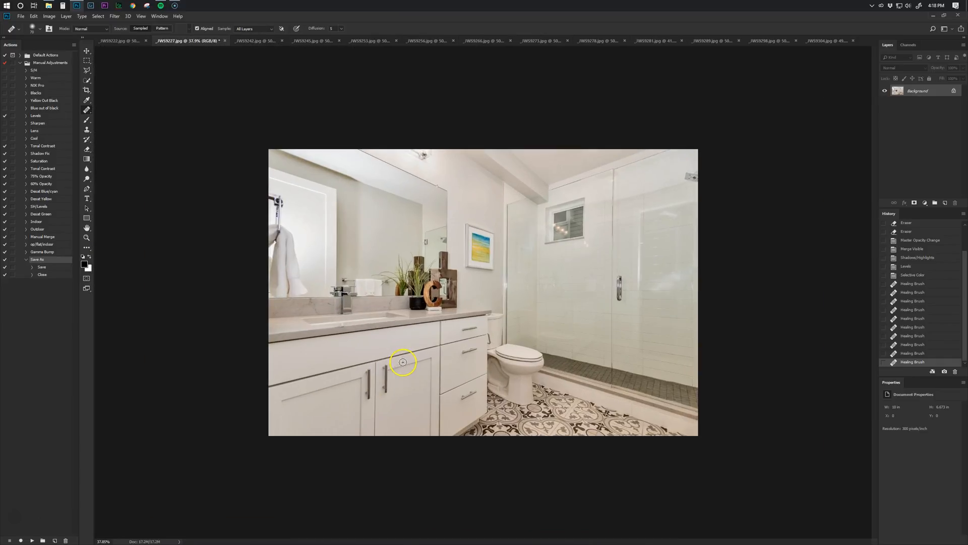
pyautogui.press('F12')
pyautogui.press('F12')
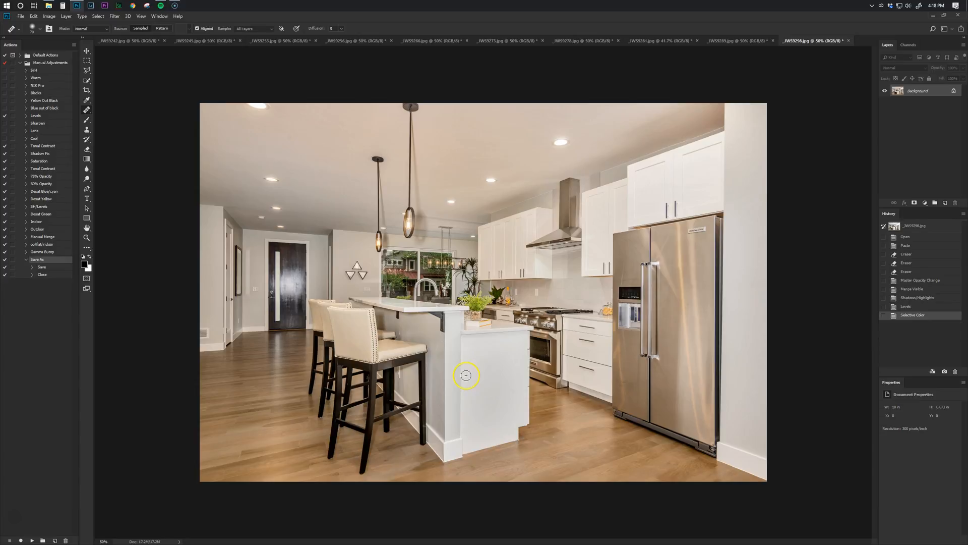
# Run the Save As action on _JWS9298.jpg, _JWS9289.jpg, _JWS9281.jpg and _JWS9278.jpg to save and close them.
pyautogui.press('F12')
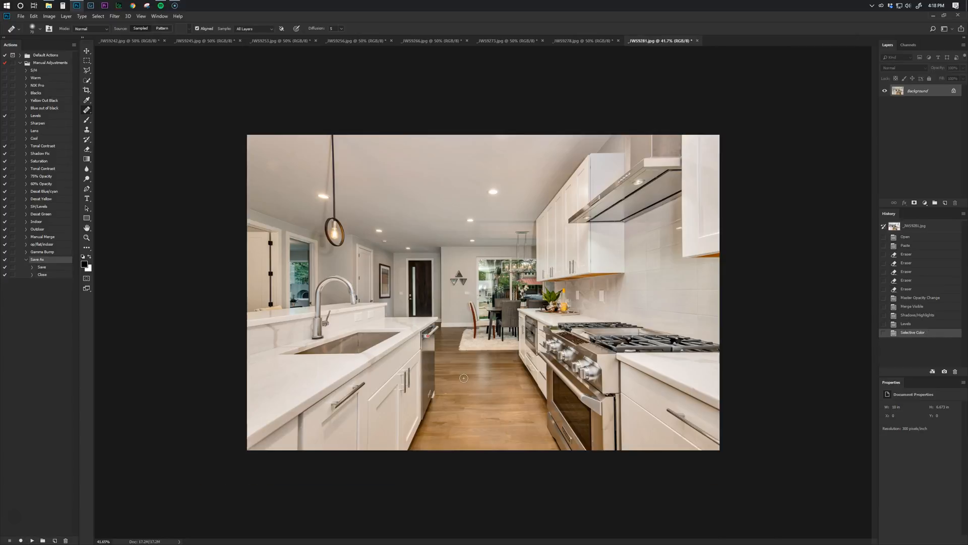
pyautogui.press('F12')
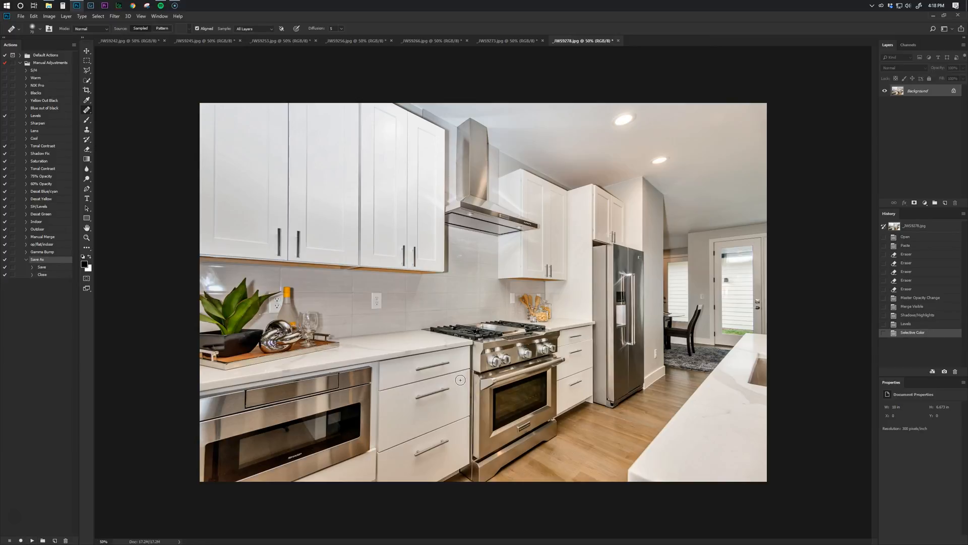
# Clone out the bright reflection on the left glass door in _JWS9273.jpg with the Clone Stamp Tool, realigning the siding lines and pane edge.
pyautogui.scroll(10, 497, 268)
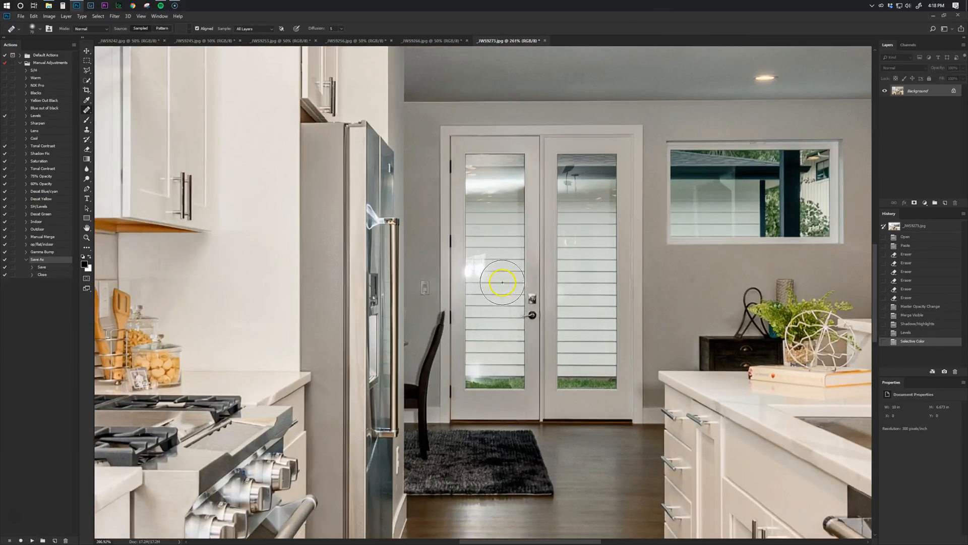
pyautogui.press('s')
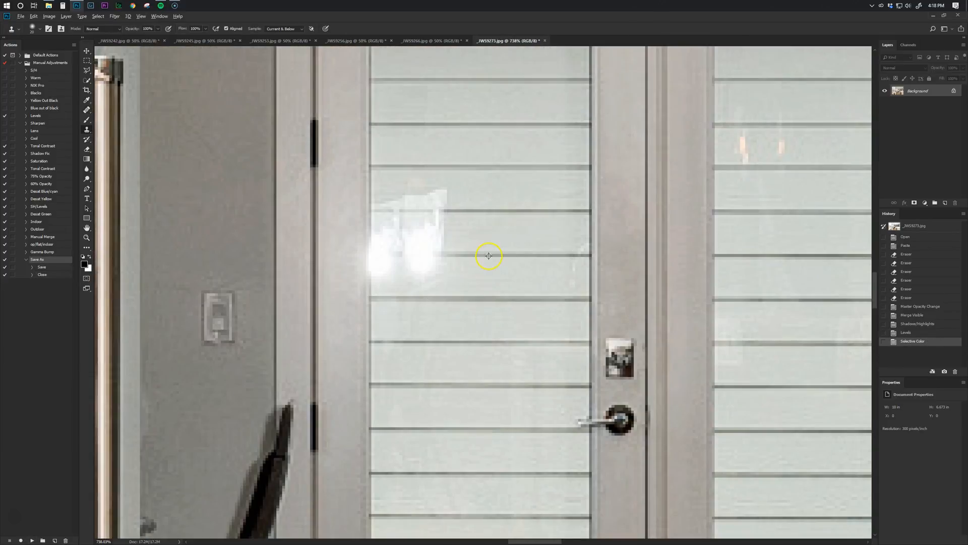
pyautogui.keyDown('alt'); pyautogui.click(488, 257); pyautogui.keyUp('alt')
pyautogui.moveTo(439, 258)
pyautogui.mouseDown()
pyautogui.moveTo(430, 262)
pyautogui.moveTo(436, 196)
pyautogui.moveTo(417, 274)
pyautogui.moveTo(400, 262)
pyautogui.moveTo(403, 196)
pyautogui.moveTo(389, 211)
pyautogui.moveTo(405, 216)
pyautogui.mouseUp()
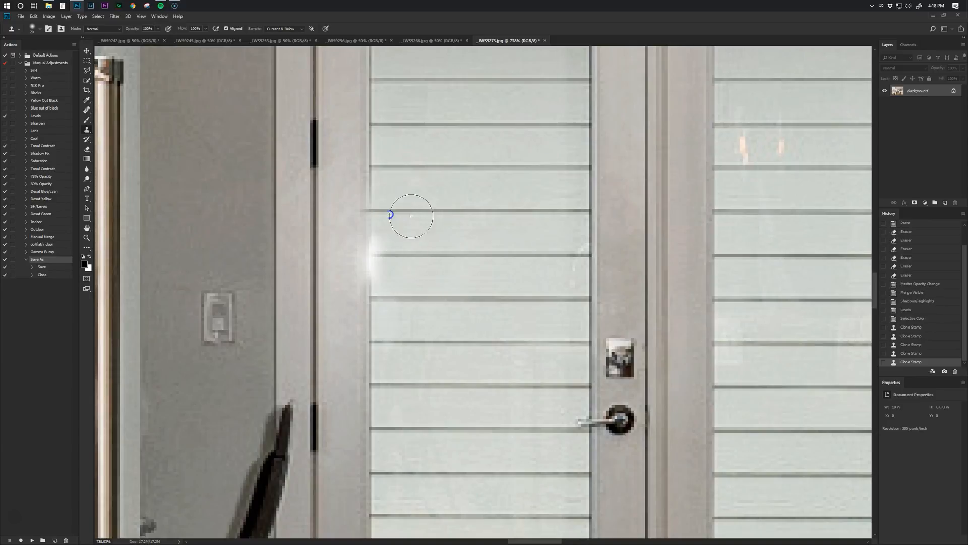
pyautogui.keyDown('alt'); pyautogui.click(370, 384); pyautogui.keyUp('alt')
pyautogui.moveTo(370, 298); pyautogui.dragTo(372, 234)
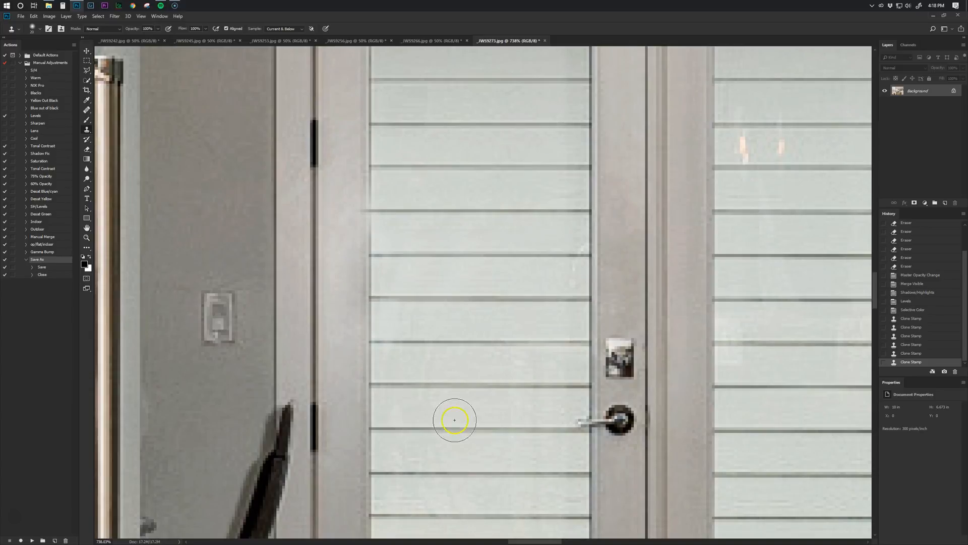
pyautogui.scroll(-5, 454, 420)
pyautogui.scroll(-8, 632, 385)
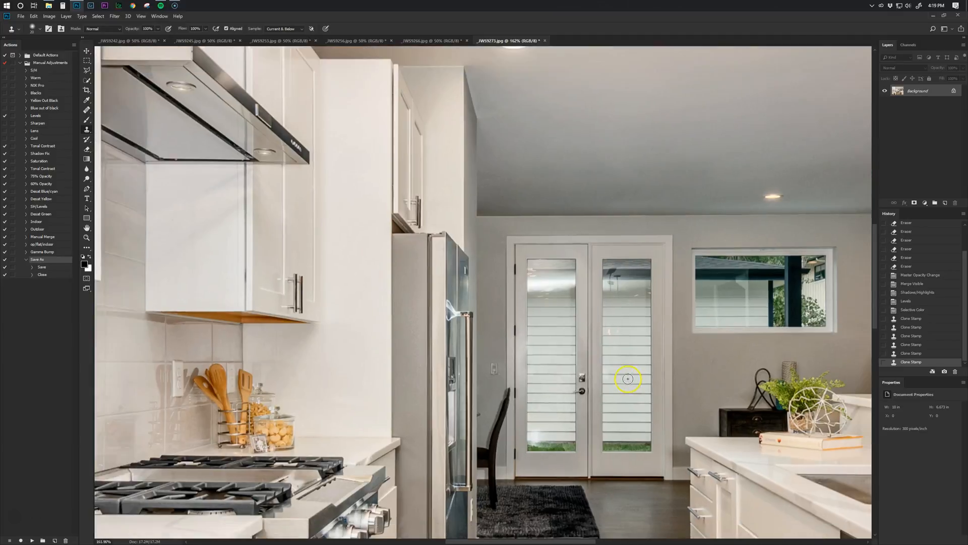
# Run the Save As action on the remaining photos, _JWS9273.jpg, _JWS9266.jpg, _JWS9256.jpg, _JWS9253.jpg, _JWS9245.jpg and _JWS9242.jpg, to save and close them.
pyautogui.press('F12')
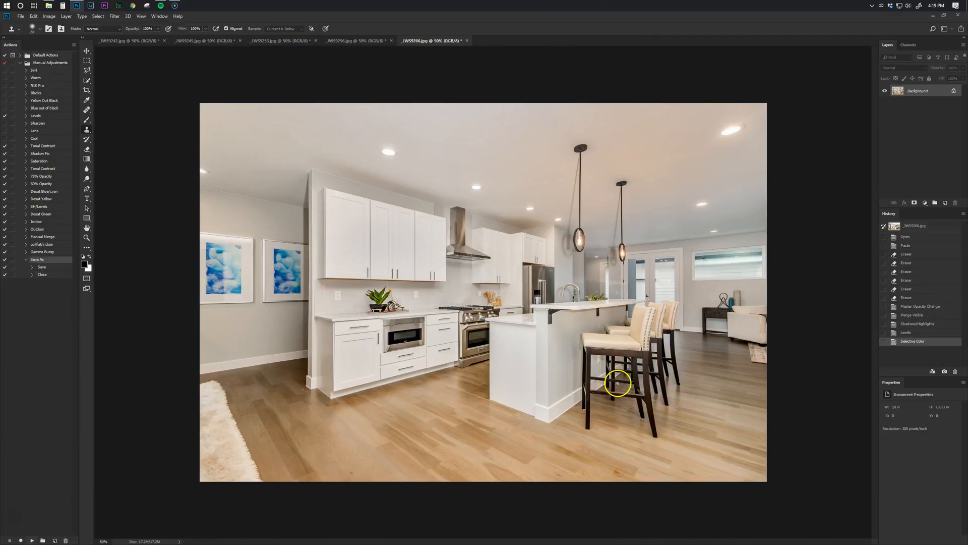
pyautogui.press('F12')
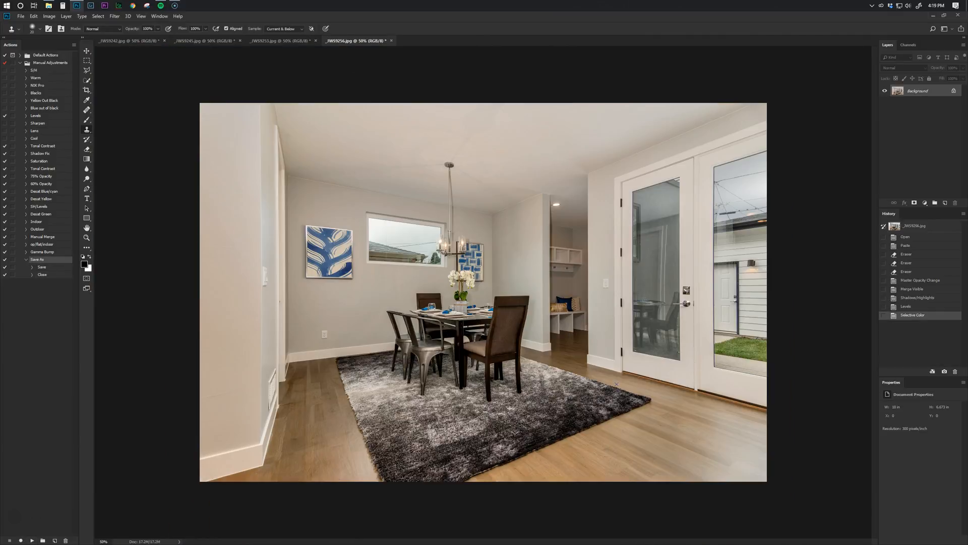
pyautogui.press('F12')
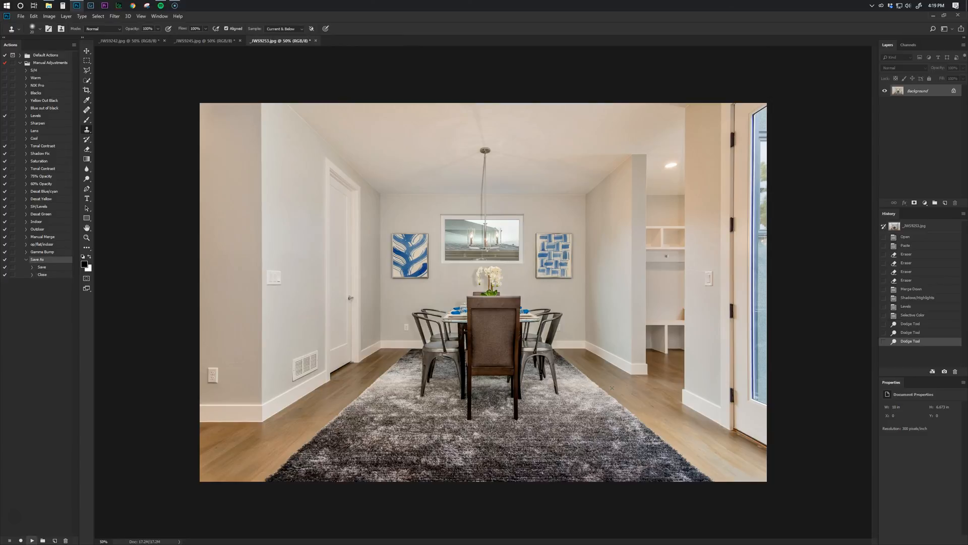
pyautogui.press('F12')
pyautogui.press('F12')
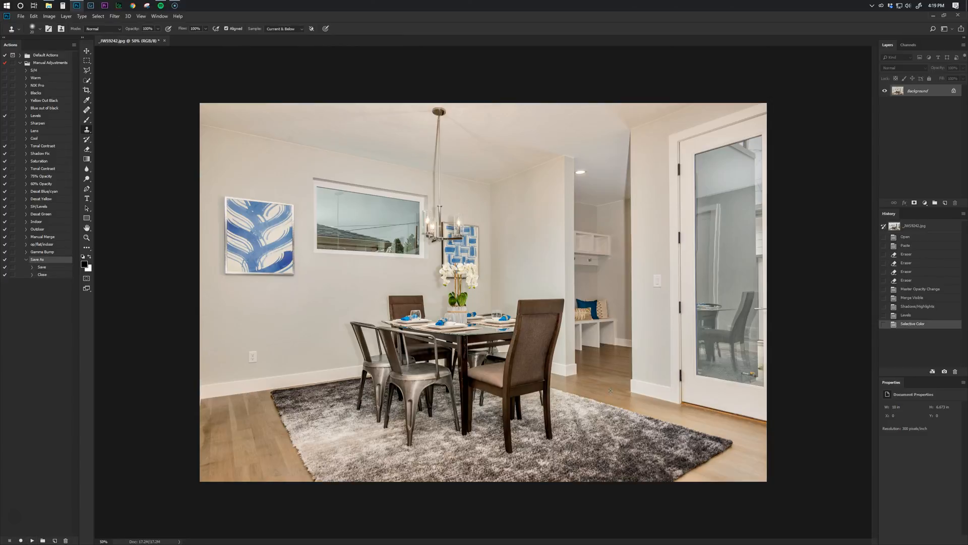
pyautogui.press('F12')
# Switch to File Explorer and position the New folder window to review the saved photos.
pyautogui.click(616, 385)
pyautogui.moveTo(471, 86); pyautogui.dragTo(484, 162)
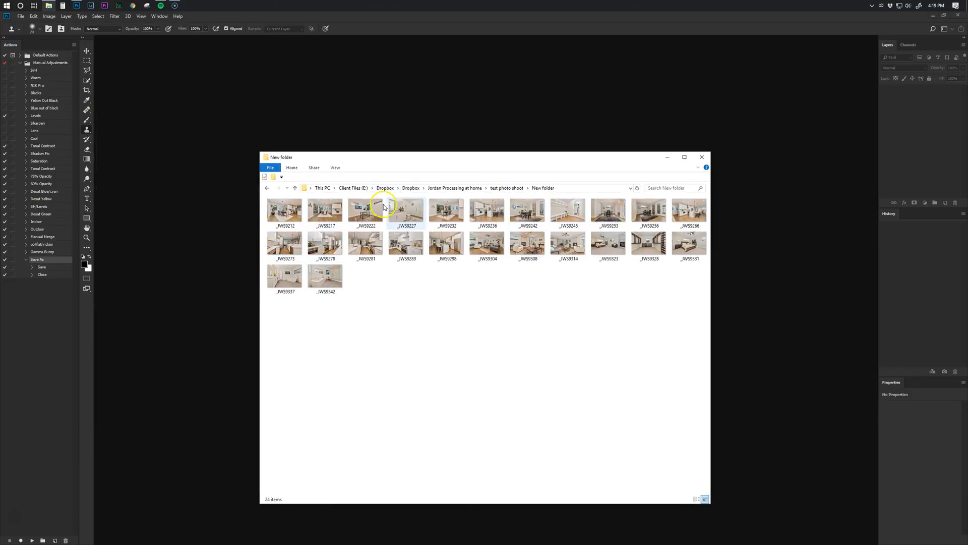